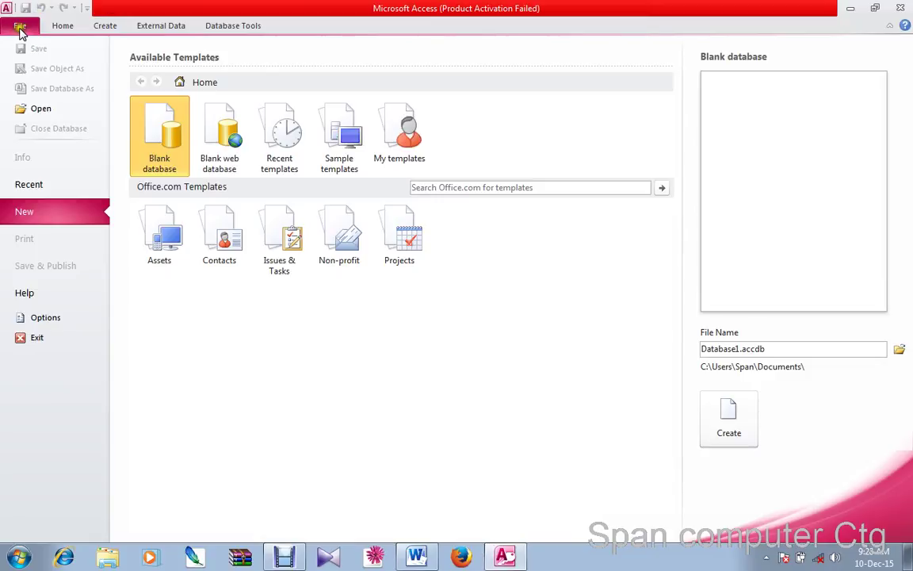
Browse the Home, Create, External Data and Database Tools ribbon tabs, then return to the New page
left_click(20, 28)
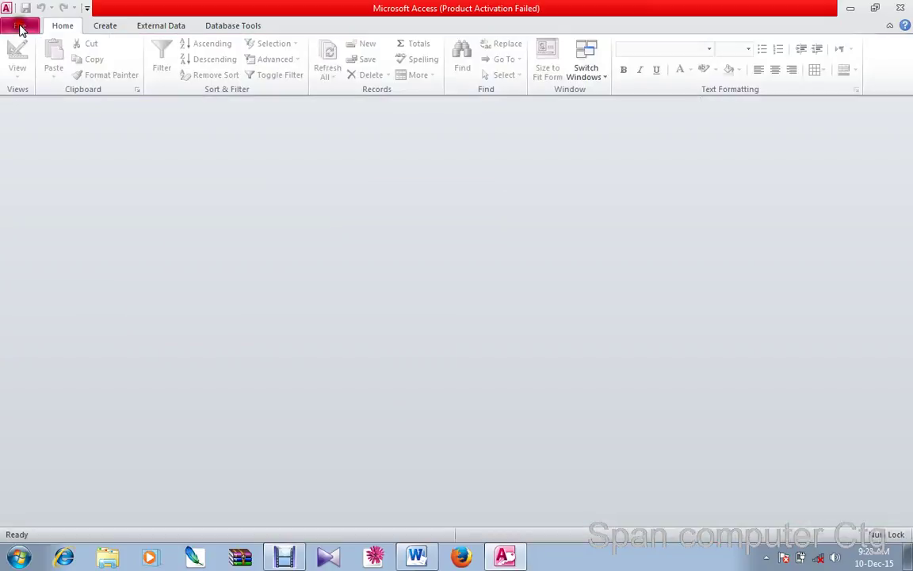
left_click(20, 28)
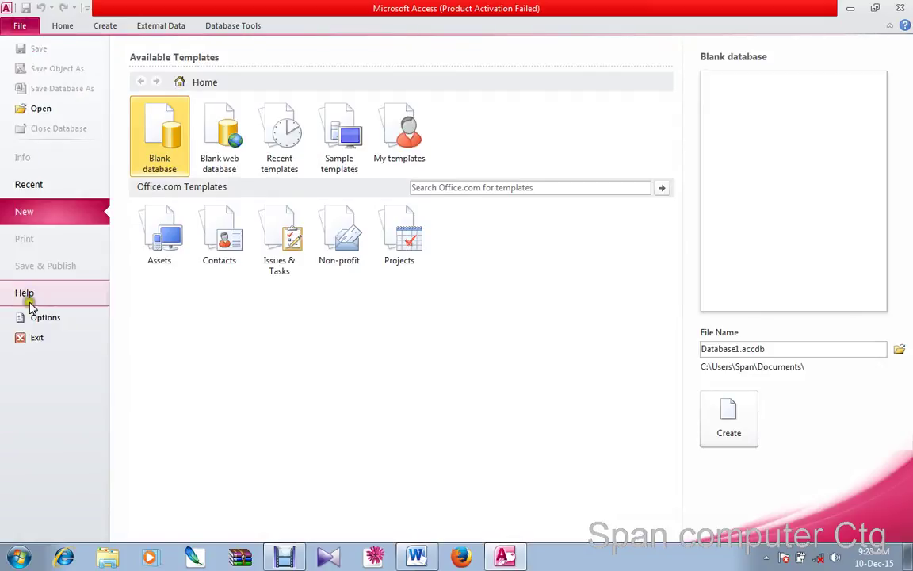
left_click(59, 25)
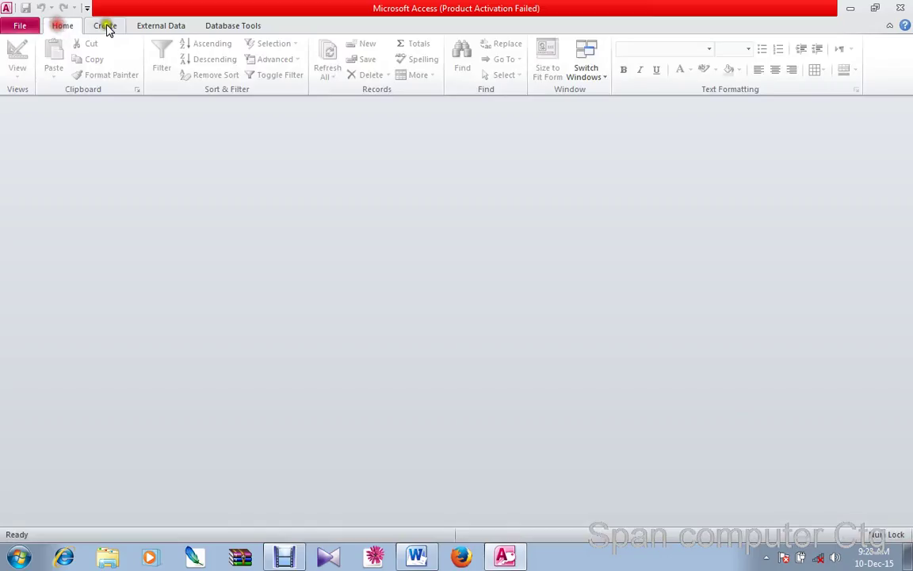
left_click(161, 26)
left_click(230, 26)
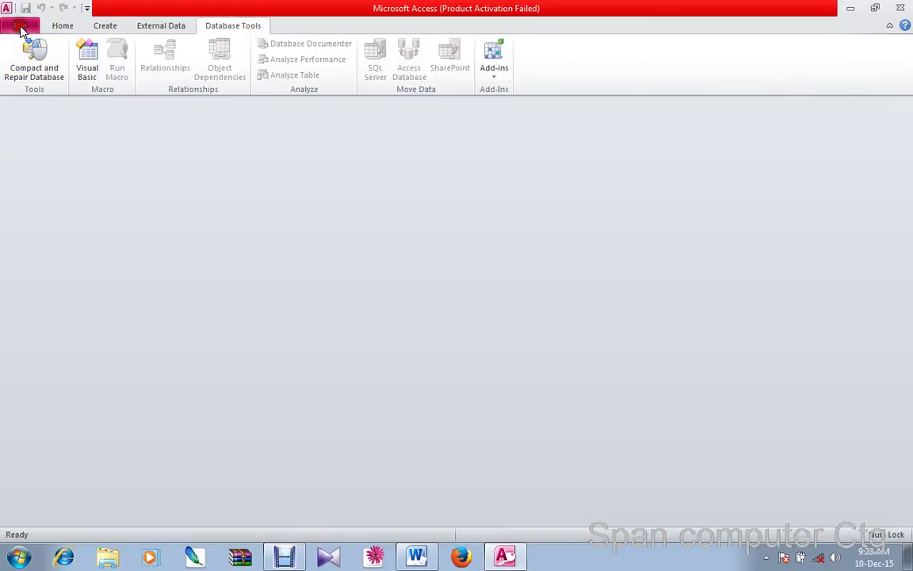
left_click(19, 26)
left_click(63, 25)
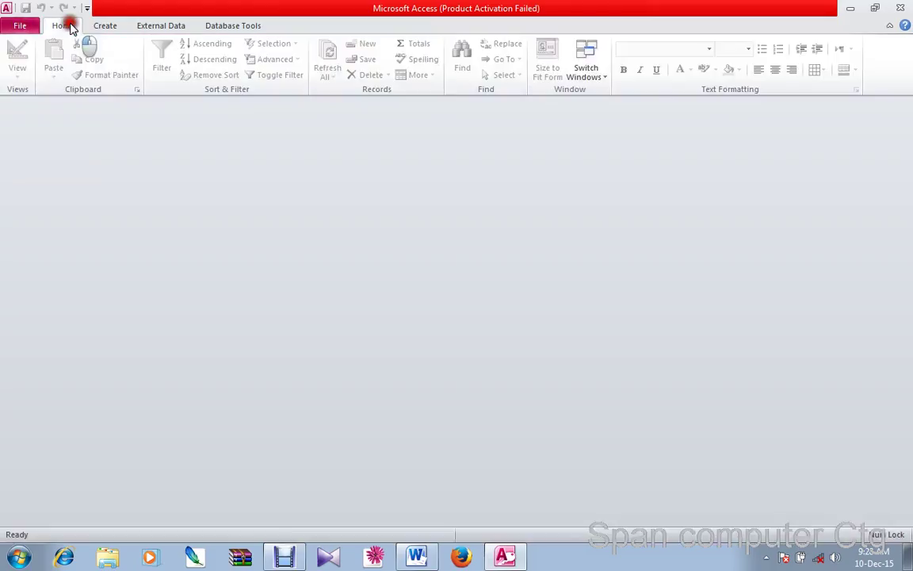
left_click(111, 29)
left_click(175, 26)
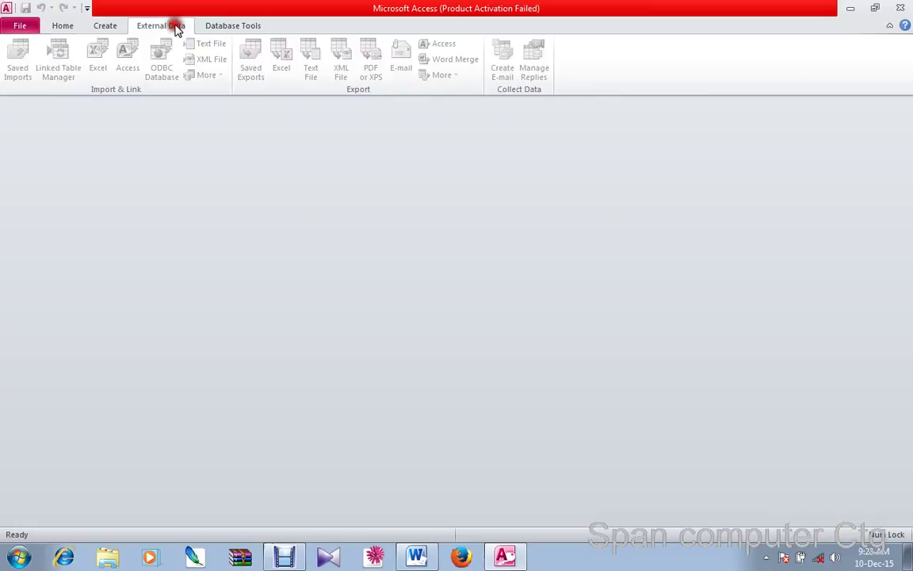
left_click(234, 27)
left_click(111, 27)
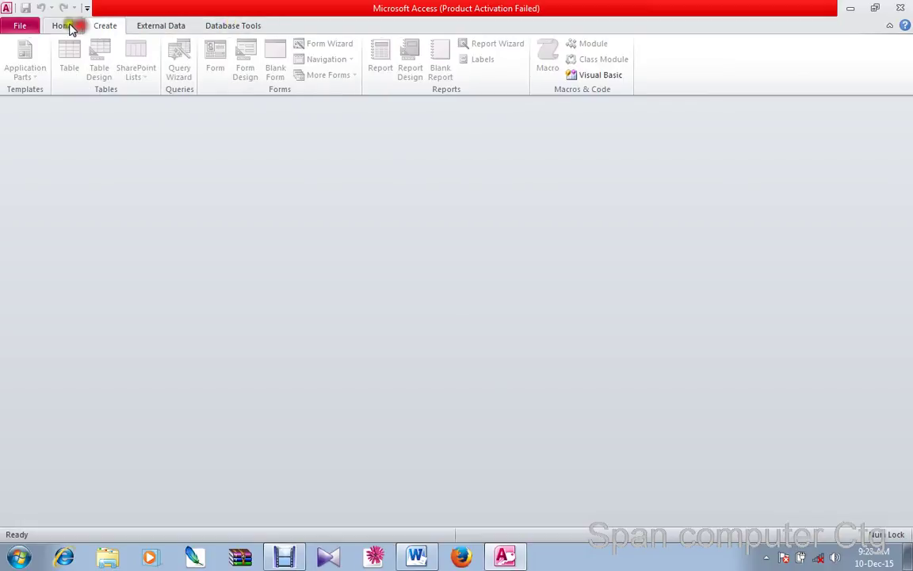
left_click(65, 25)
left_click(23, 26)
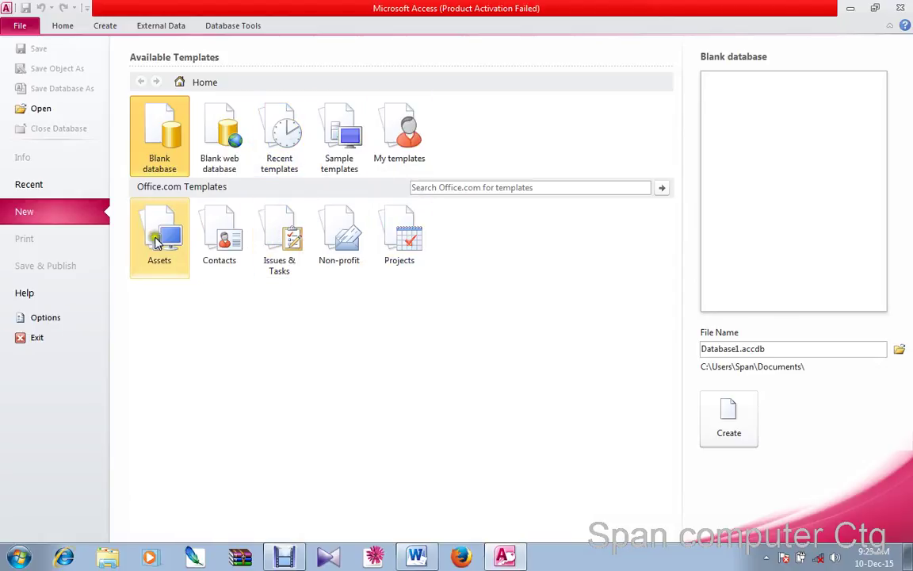
Choose Blank database and replace Database1 with SPAN GROUP as the file name
left_click(156, 124)
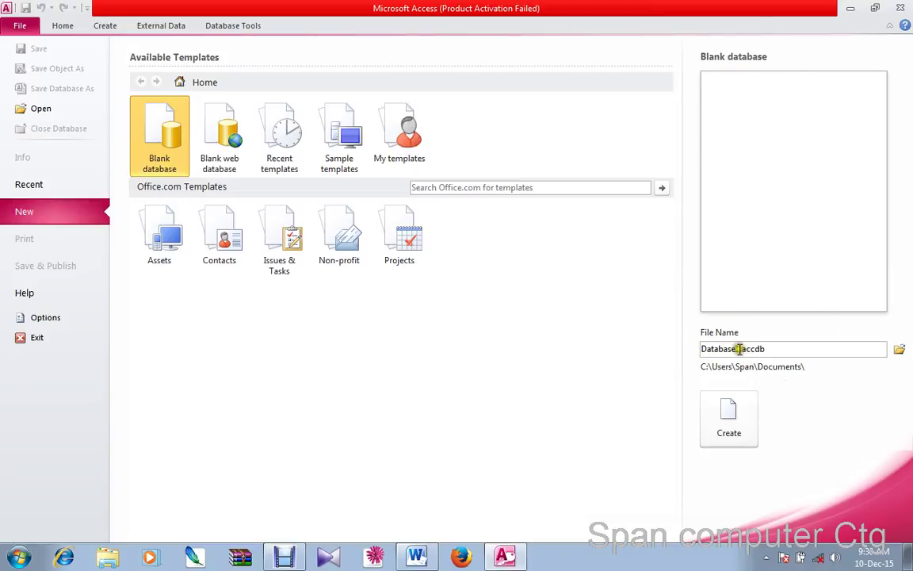
left_click_drag(702, 349, 723, 349)
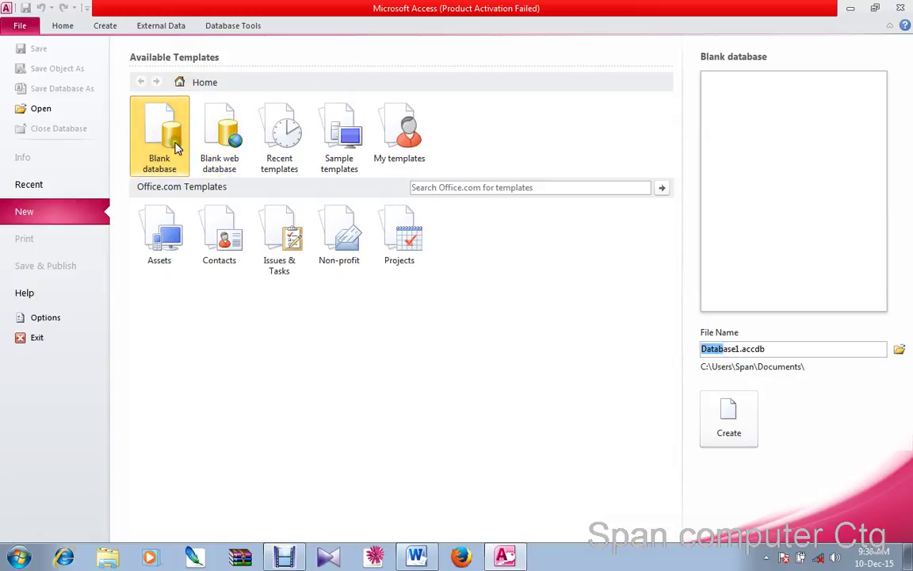
left_click_drag(739, 350, 701, 350)
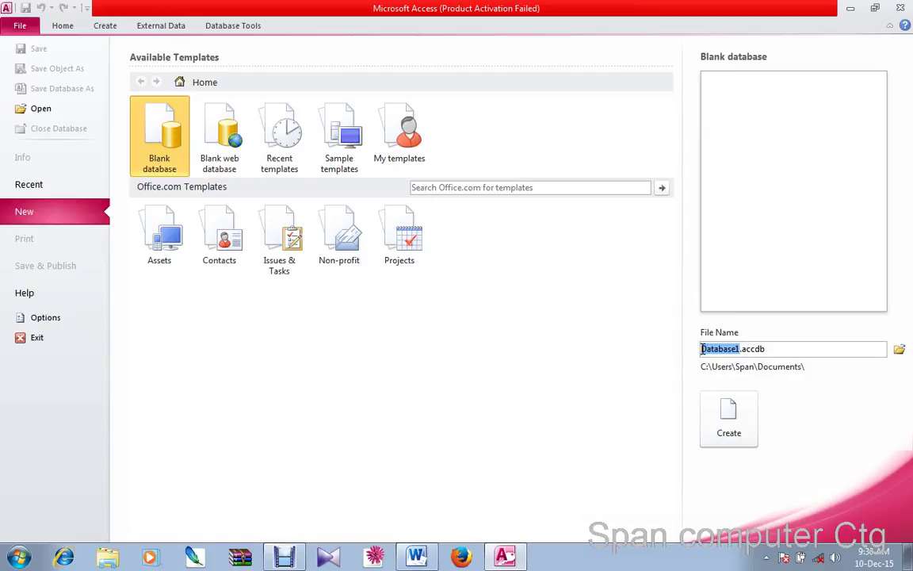
type("S")
type("PAN")
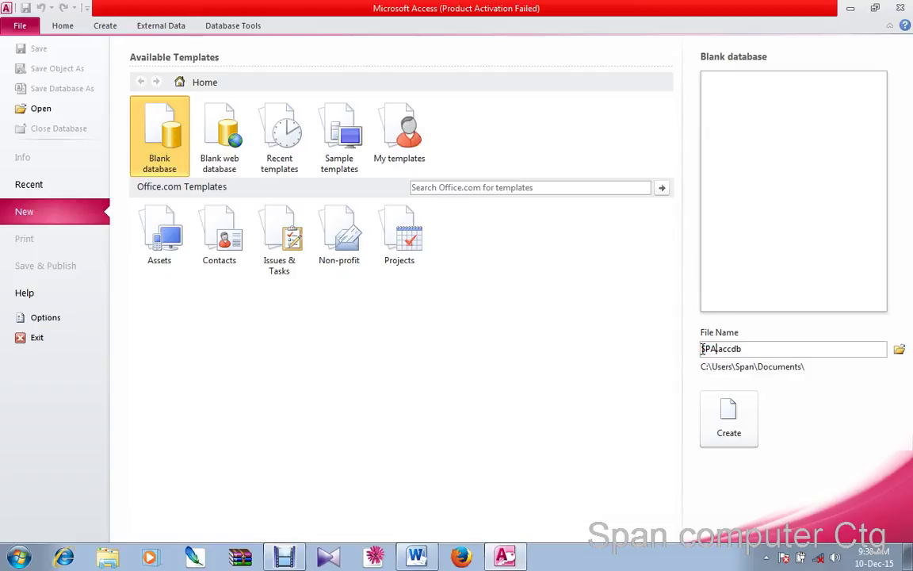
type(" GROUP")
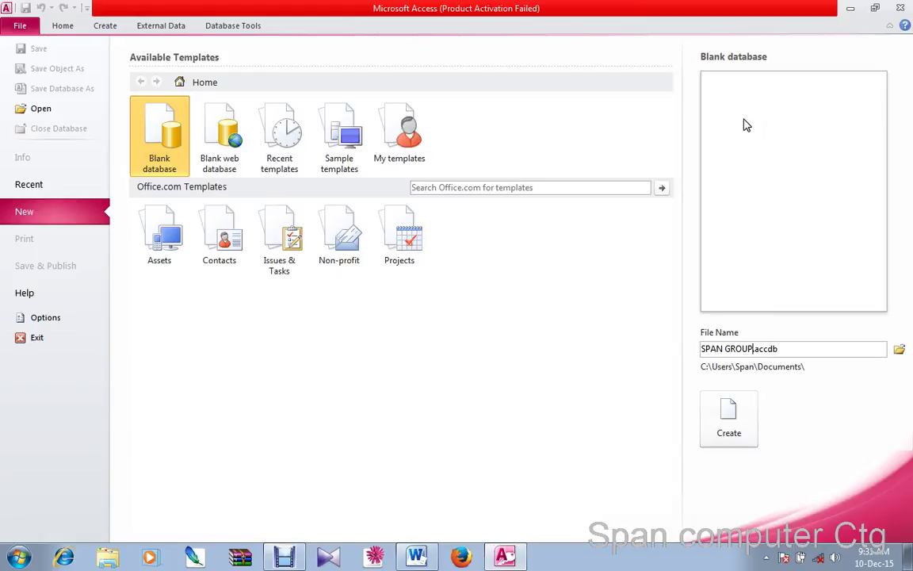
left_click(772, 139)
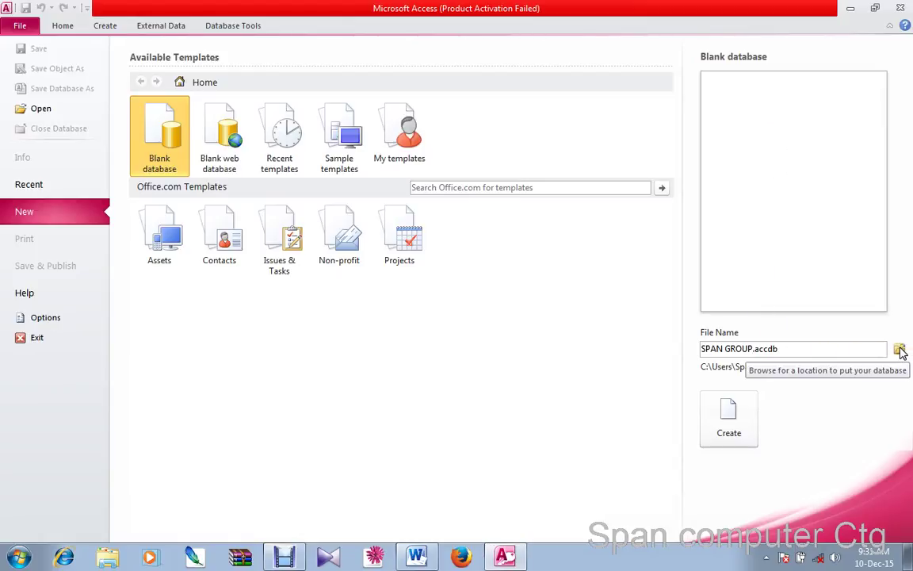
left_click(899, 349)
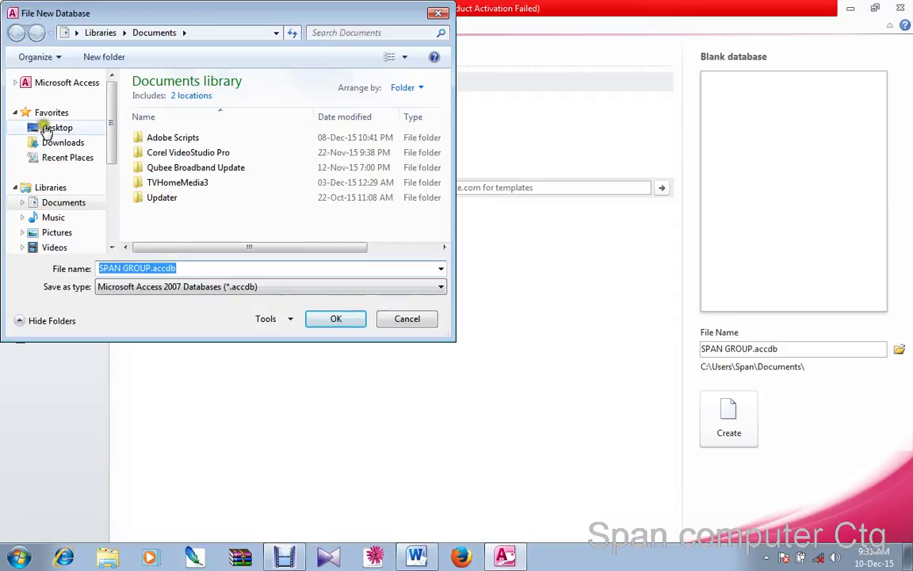
Pick the Desktop as the save folder in the File New Database dialog and confirm it
left_click_drag(95, 16, 272, 69)
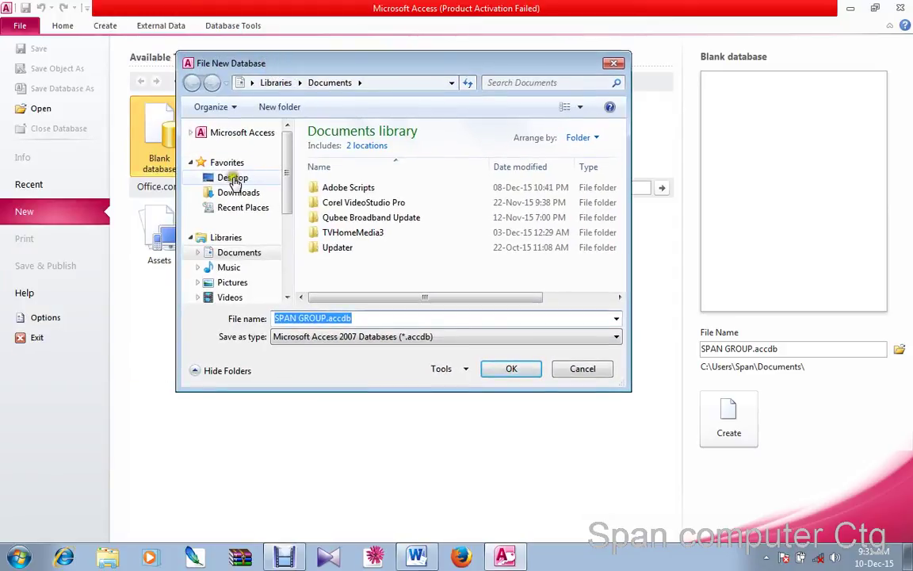
left_click(231, 178)
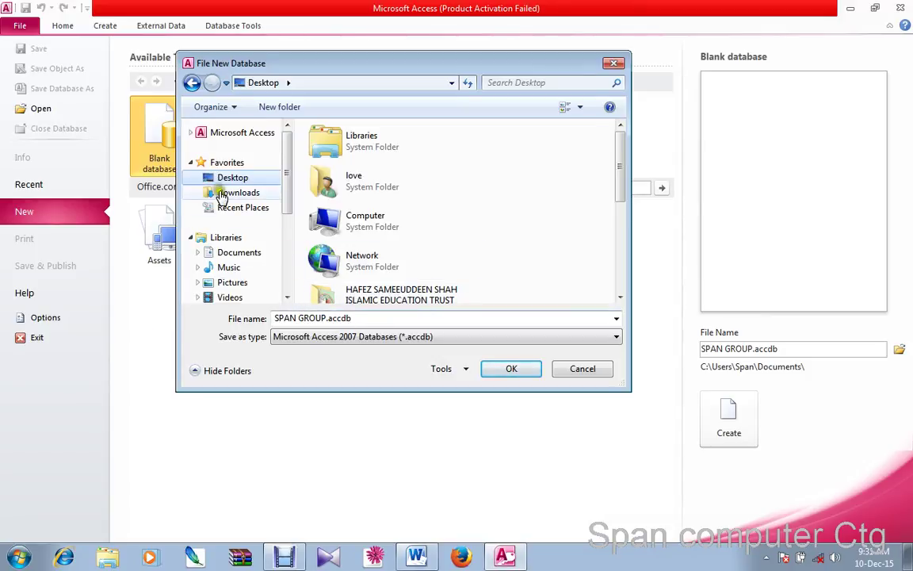
left_click(506, 371)
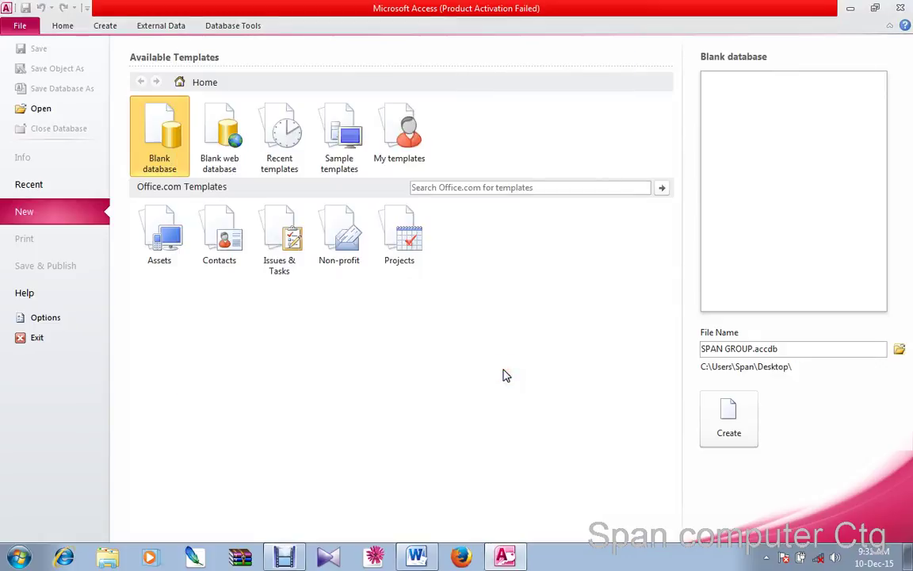
left_click(730, 413)
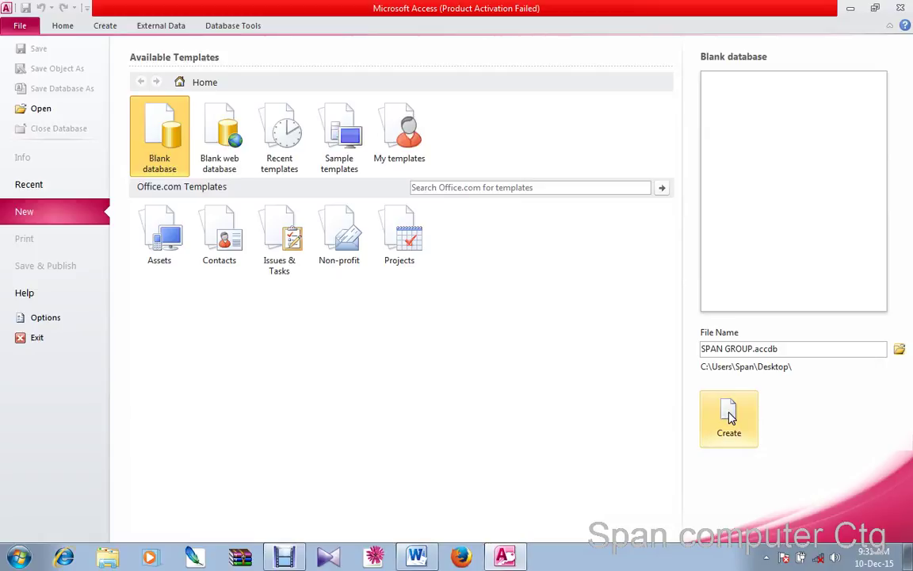
Create SPAN GROUP.accdb on the Desktop, opening an empty Table1
left_click(730, 417)
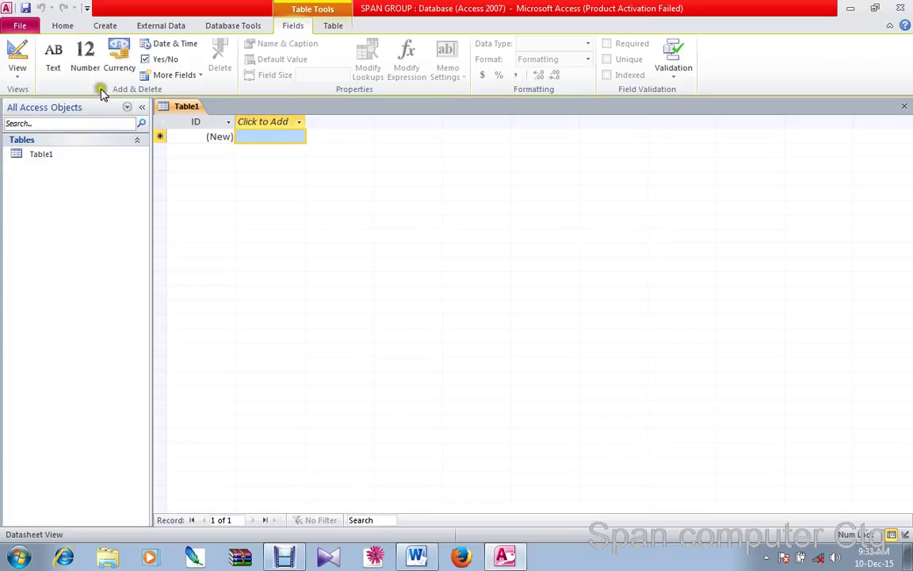
Add Table2, close and discard both tables, then create a fresh blank table
left_click(91, 28)
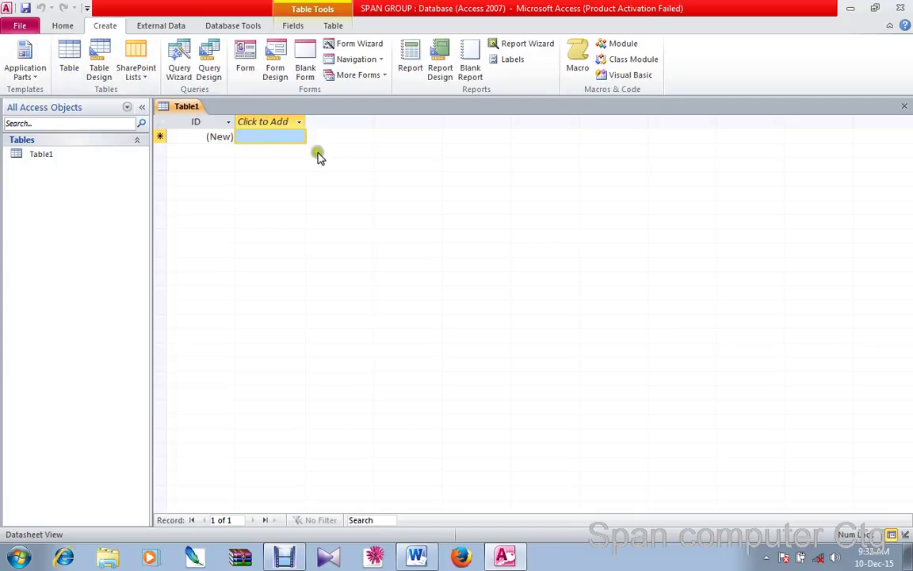
left_click(70, 57)
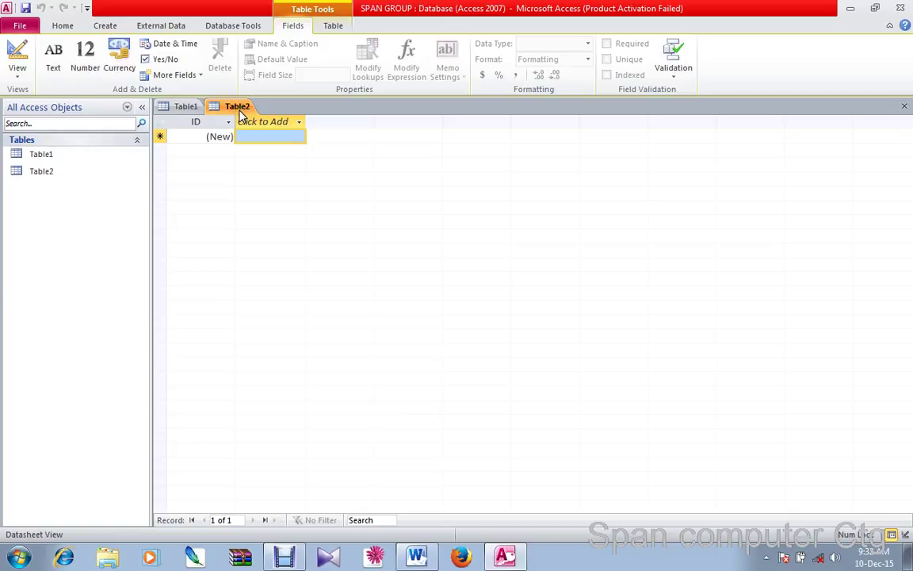
left_click(904, 106)
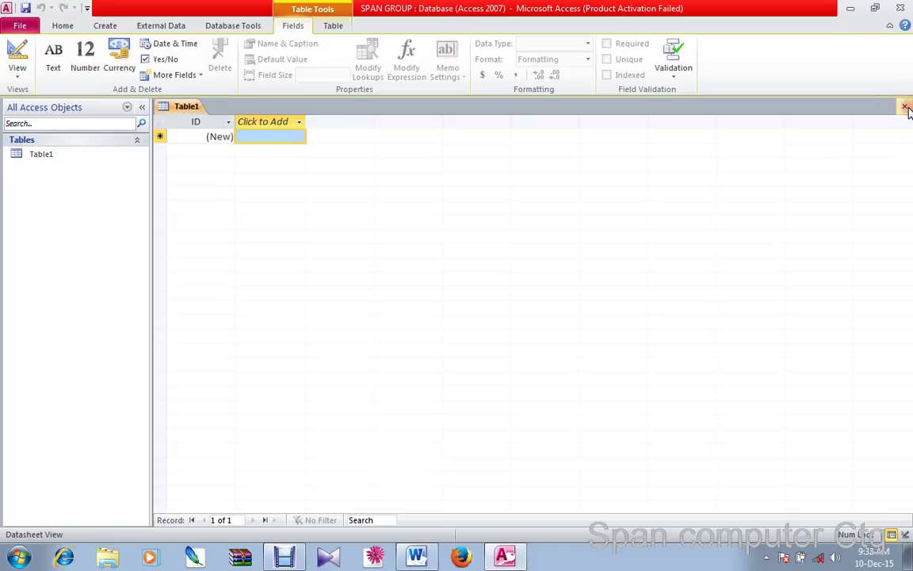
left_click(904, 106)
left_click(114, 27)
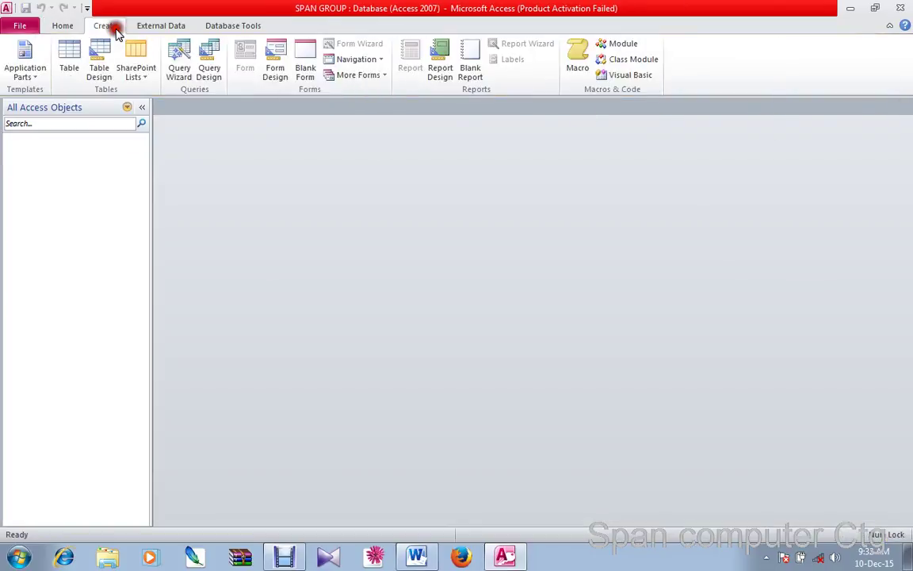
left_click(69, 55)
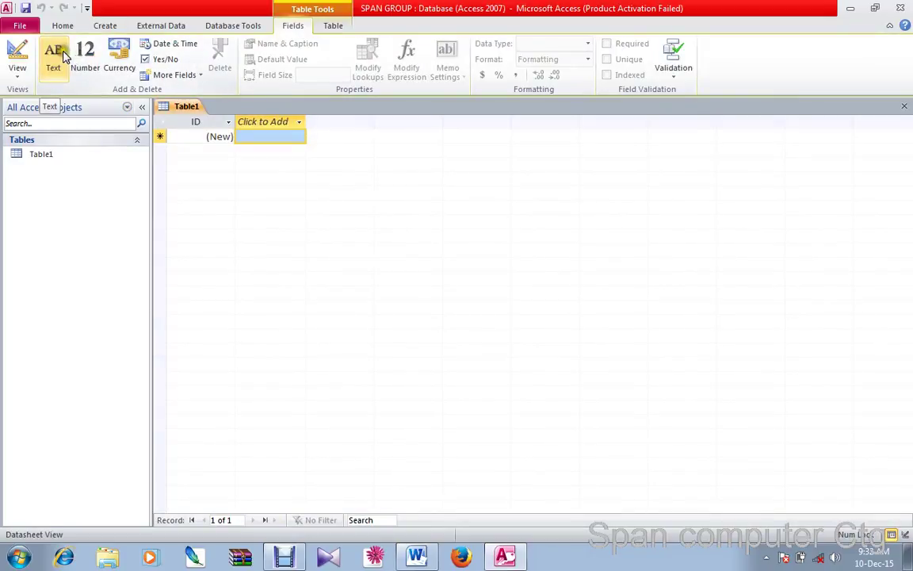
Add a Text column Field1 and a Number column Field2 in the datasheet
left_click(103, 26)
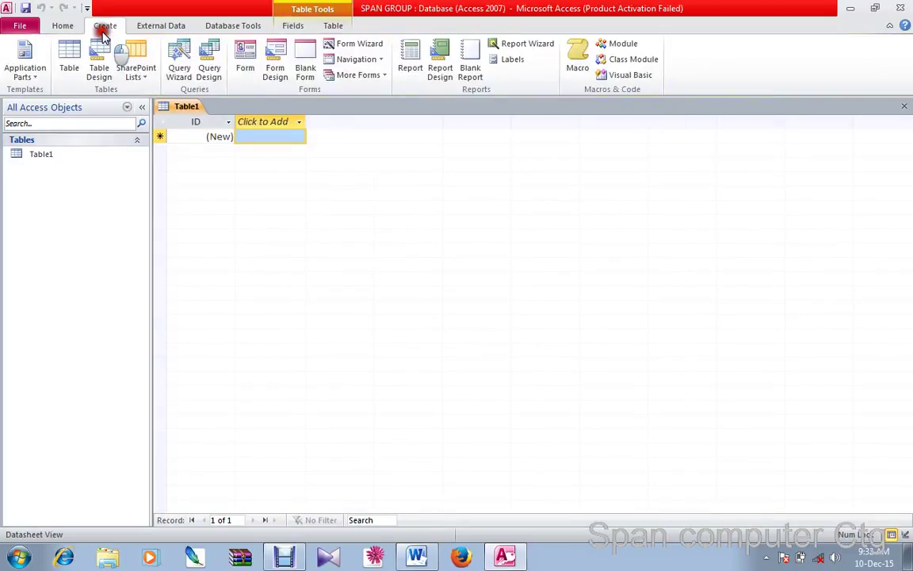
left_click(260, 123)
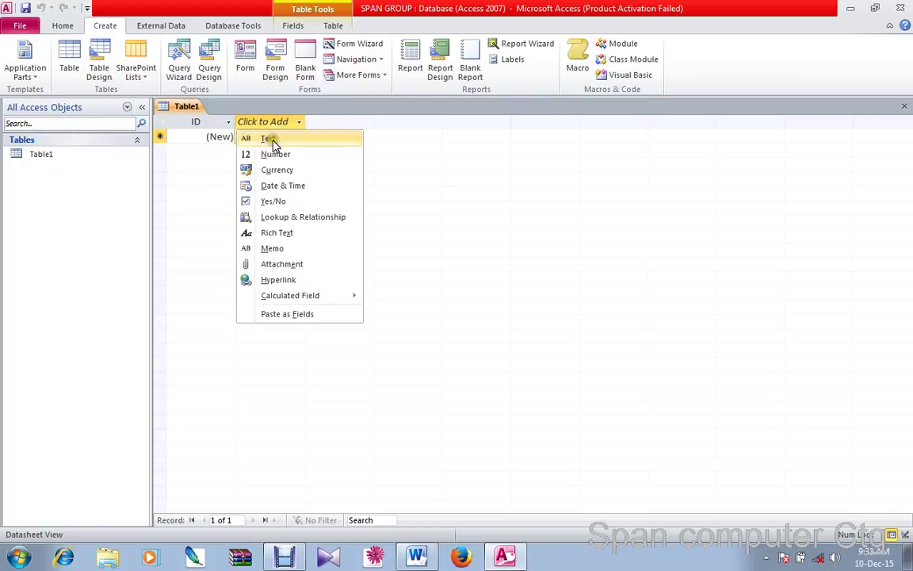
left_click(270, 140)
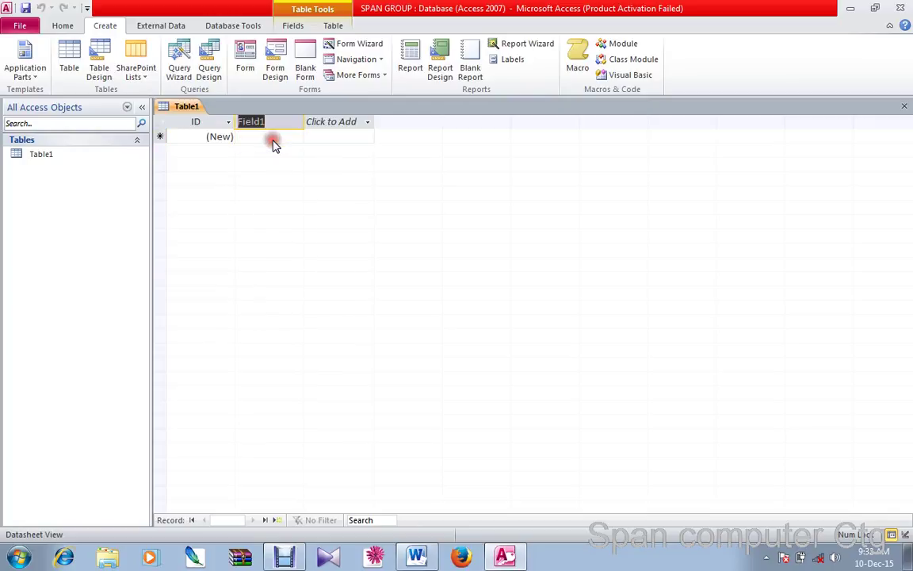
left_click(334, 139)
left_click(321, 127)
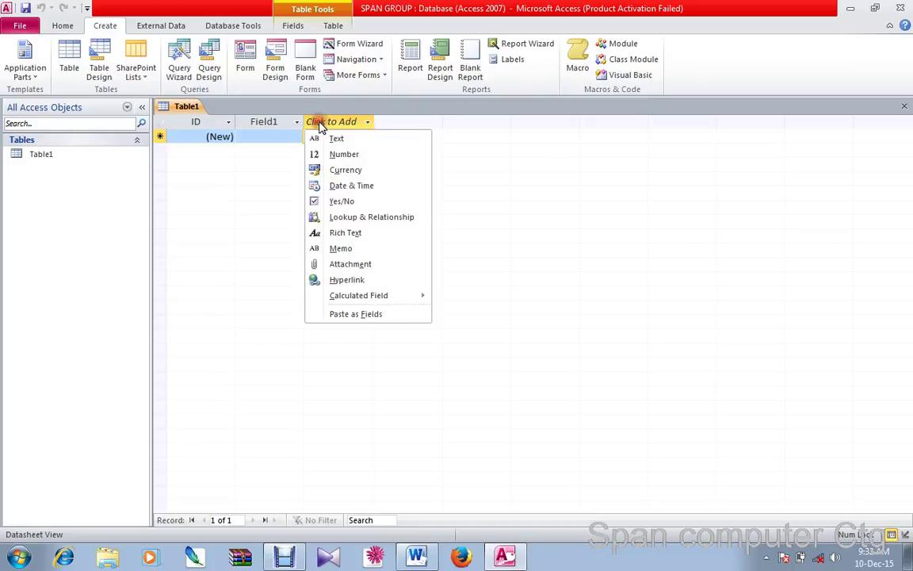
left_click(326, 154)
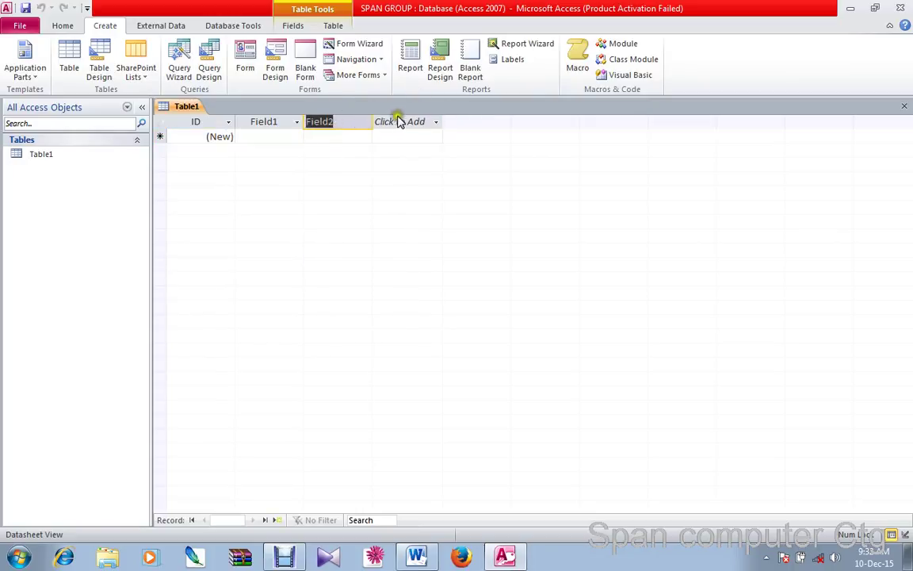
left_click(387, 135)
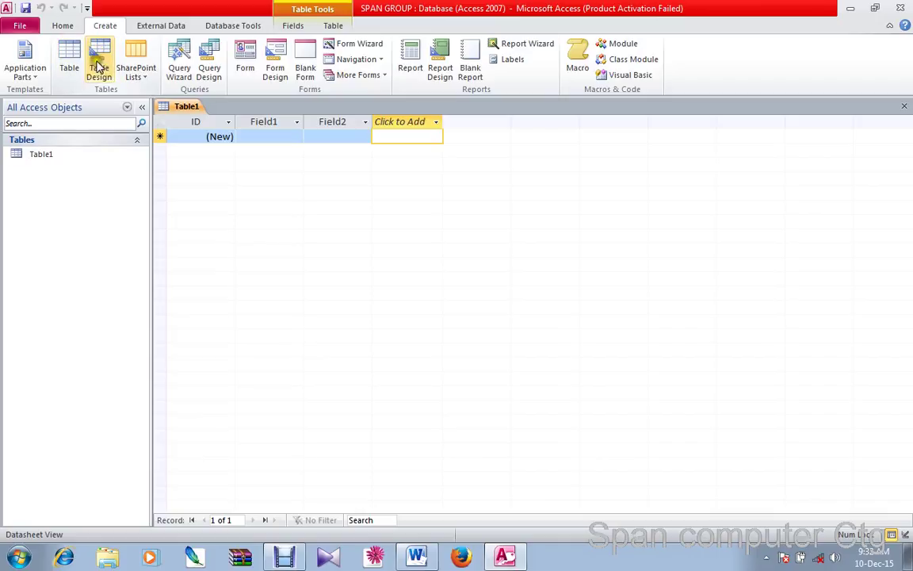
Look at the SharePoint List templates, dismiss them, and start a table in Table Design
left_click(143, 79)
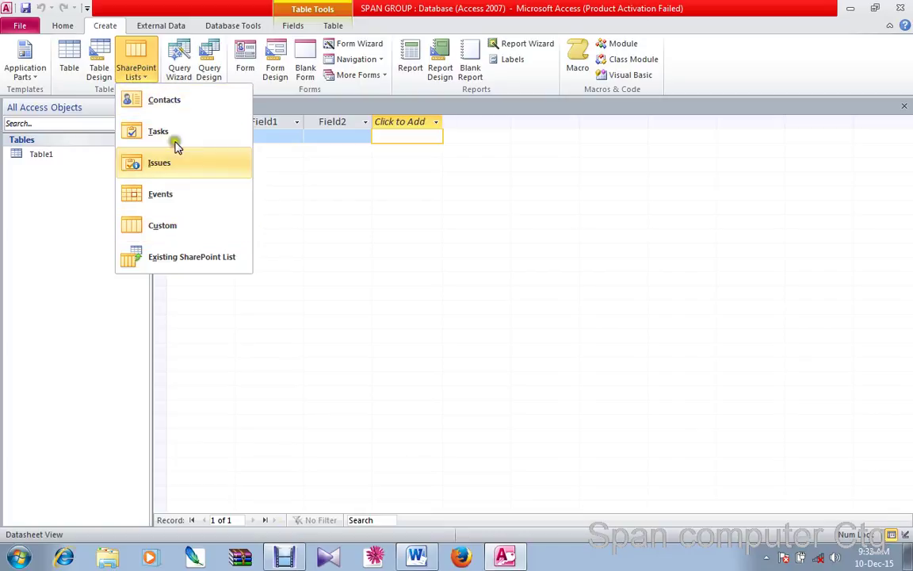
left_click(140, 80)
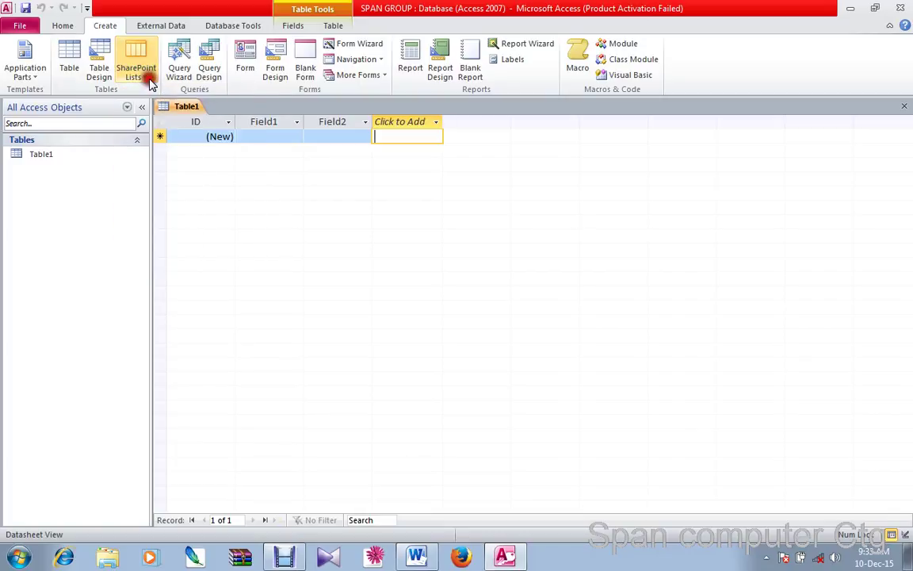
left_click(99, 61)
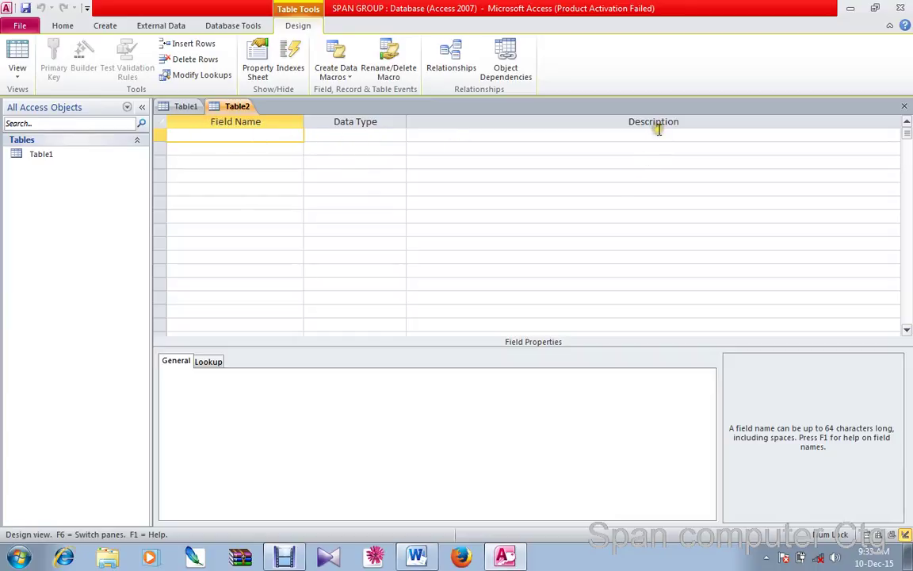
Enter the field names ID NO and NAME, accepting the reserved-word warning
left_click(188, 137)
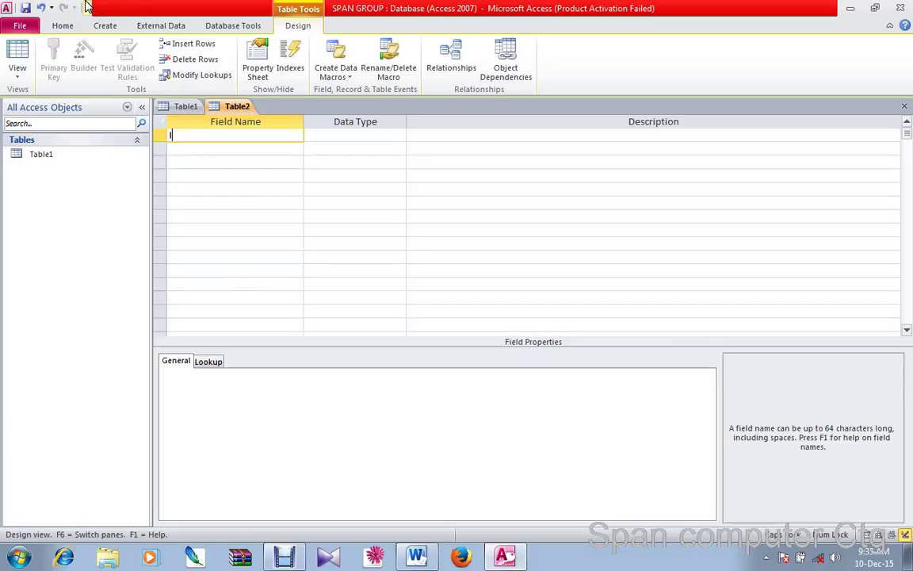
type("ID NO")
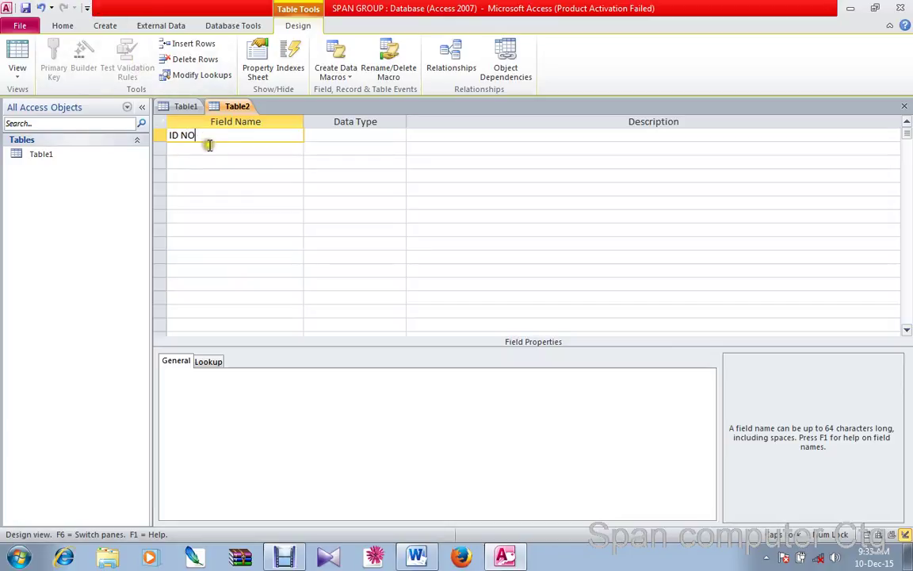
key("Down")
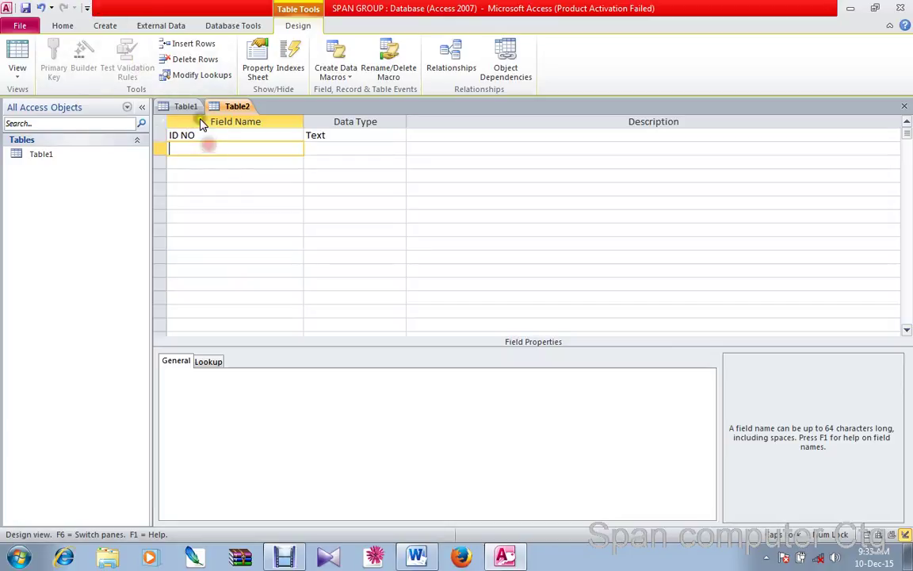
left_click(202, 136)
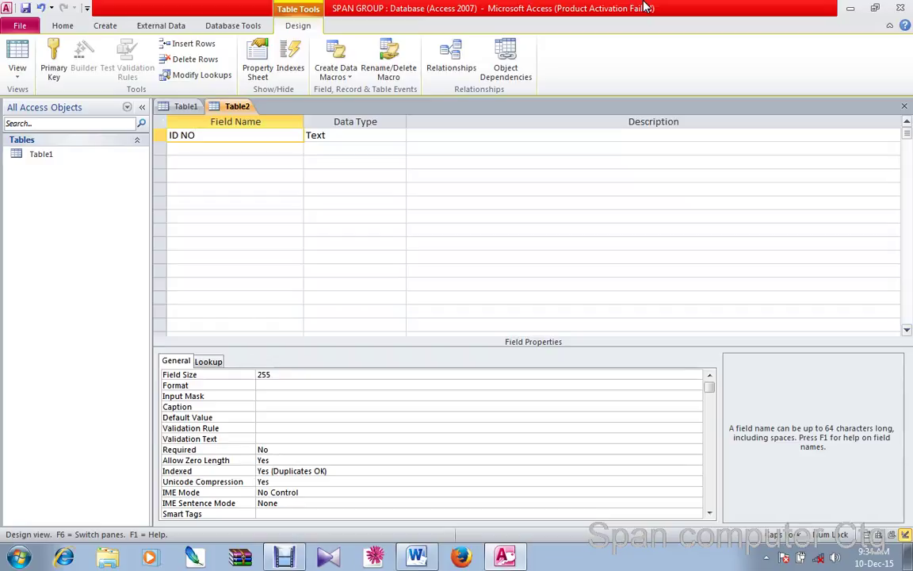
left_click(201, 147)
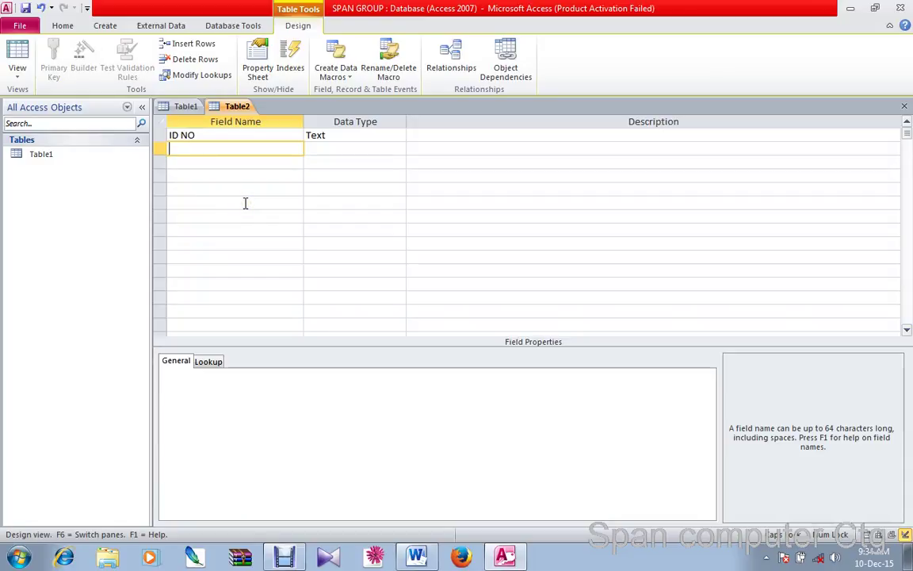
type("NAME")
left_click(232, 163)
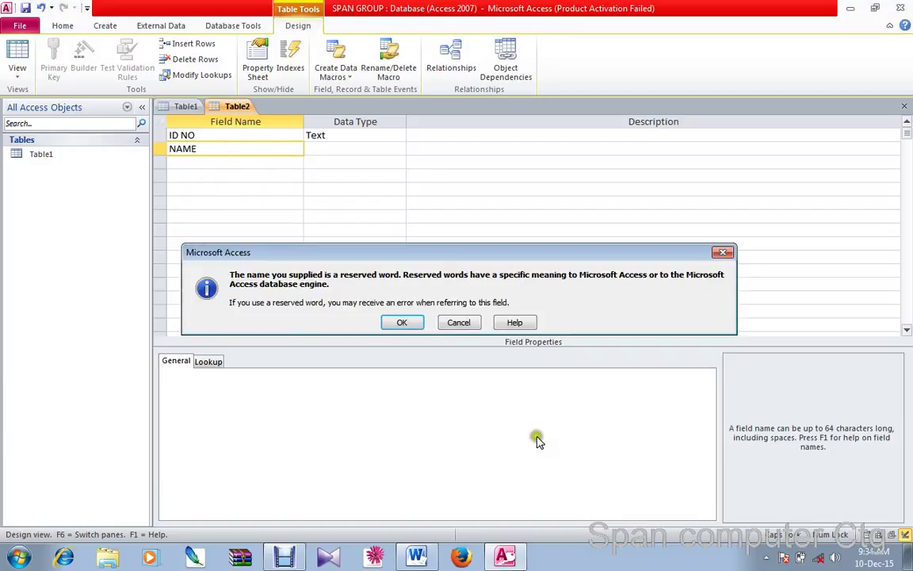
left_click(414, 323)
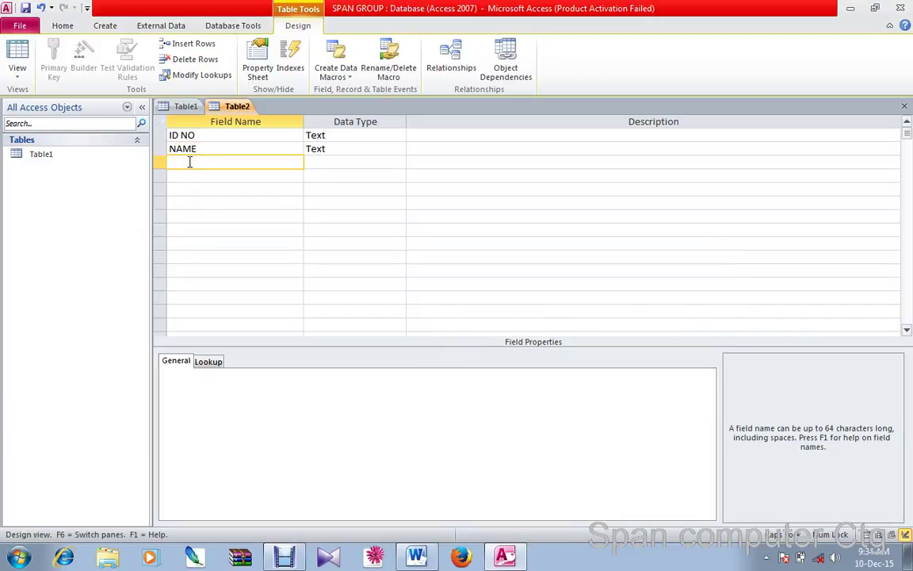
Add the field FATHER'S NAME, fixing its apostrophe and capital F
type("fATHERS NAME")
left_click_drag(190, 163, 205, 163)
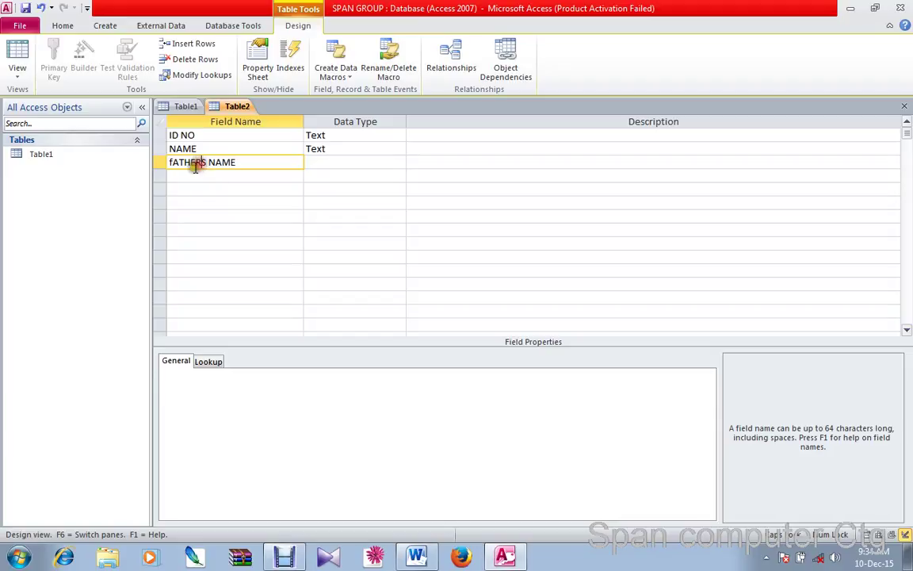
left_click(195, 166)
type("'")
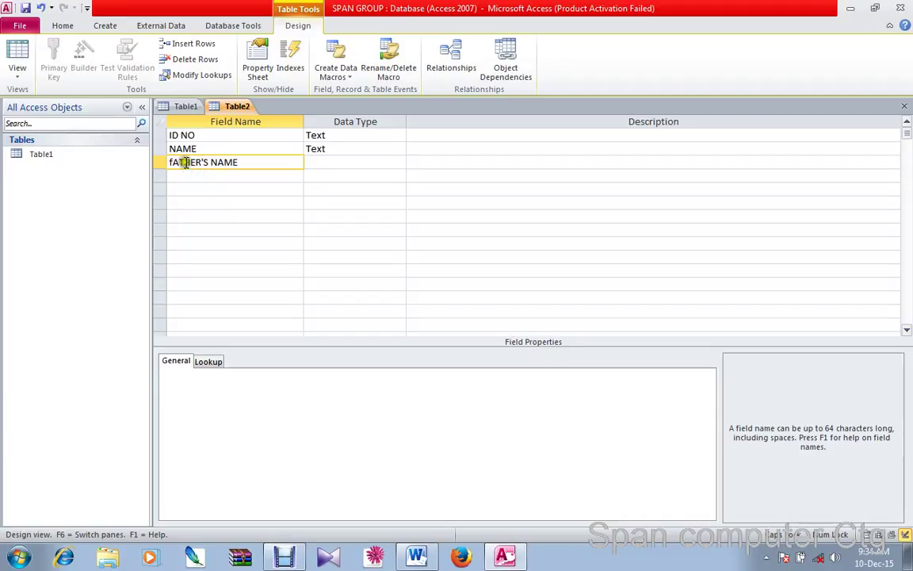
left_click(173, 161)
key("BackSpace")
type("F")
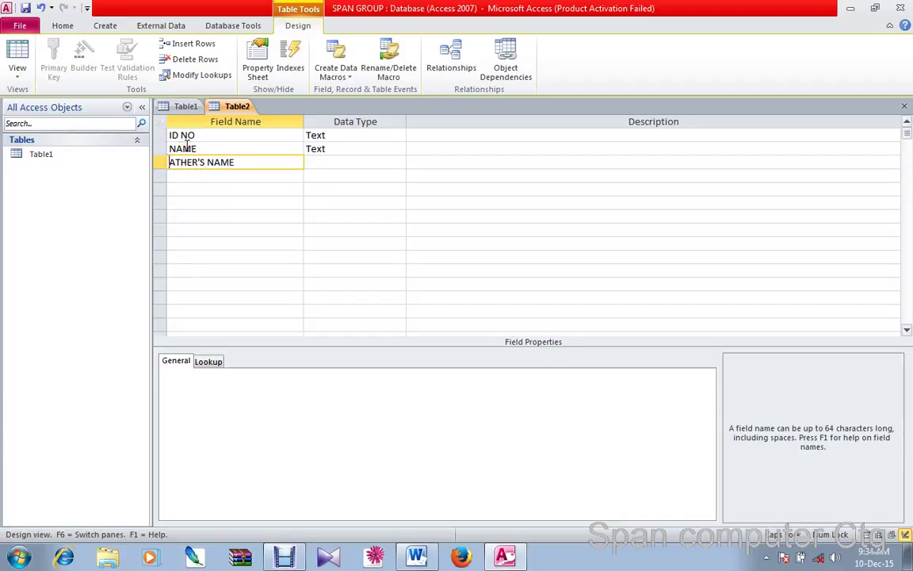
left_click(225, 178)
Add the fields MOTHERS NAME, DATE OF BIRTH and POSITION
type("MO")
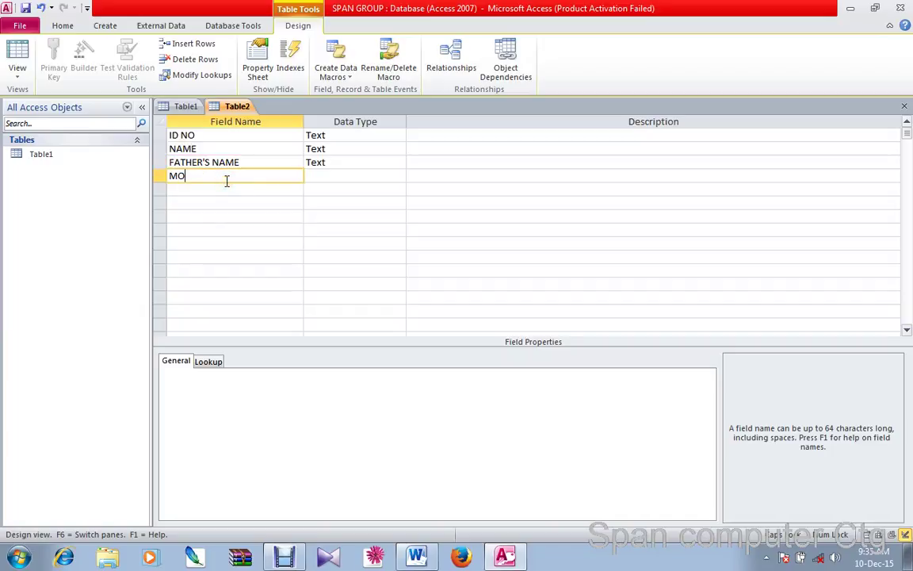
type("THERS NAME")
left_click(222, 187)
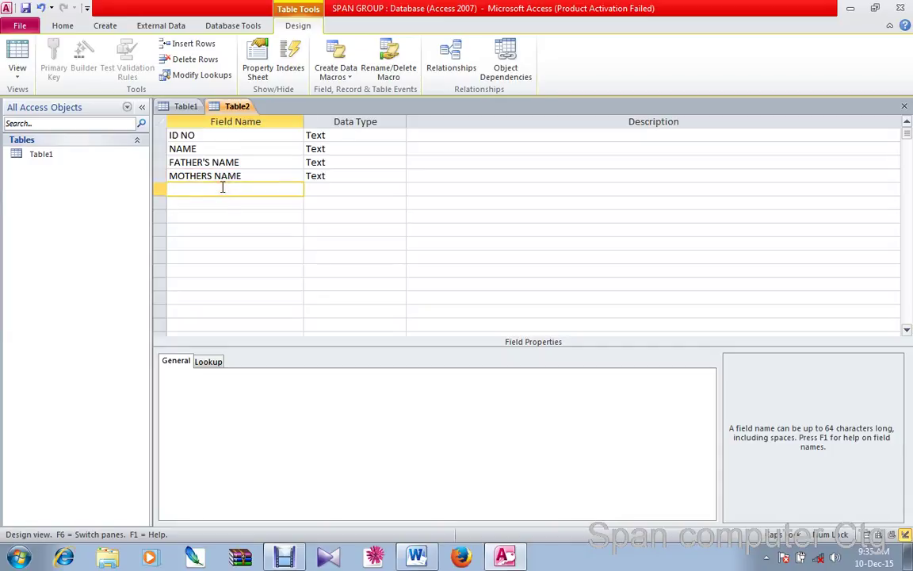
type("DATE OF BIRTH")
left_click(229, 203)
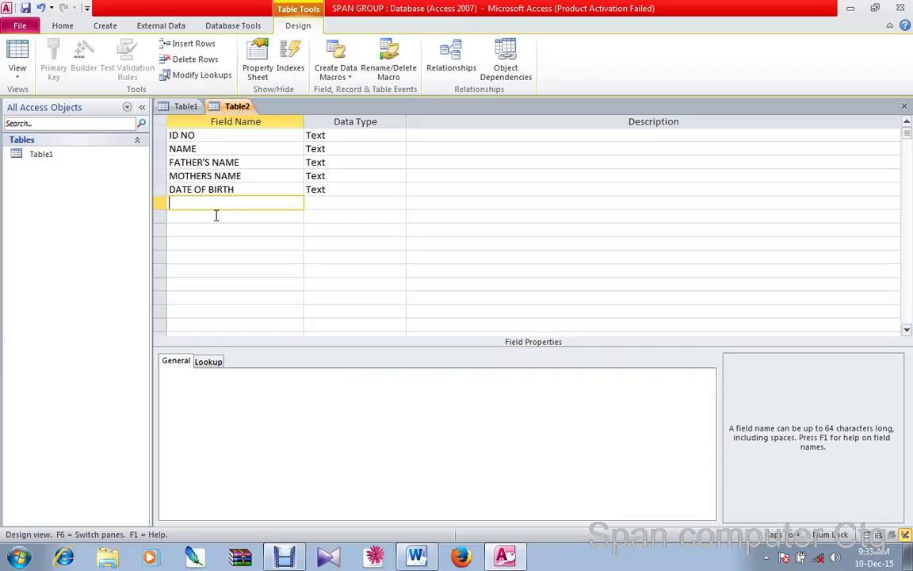
type("POSITION")
left_click(215, 217)
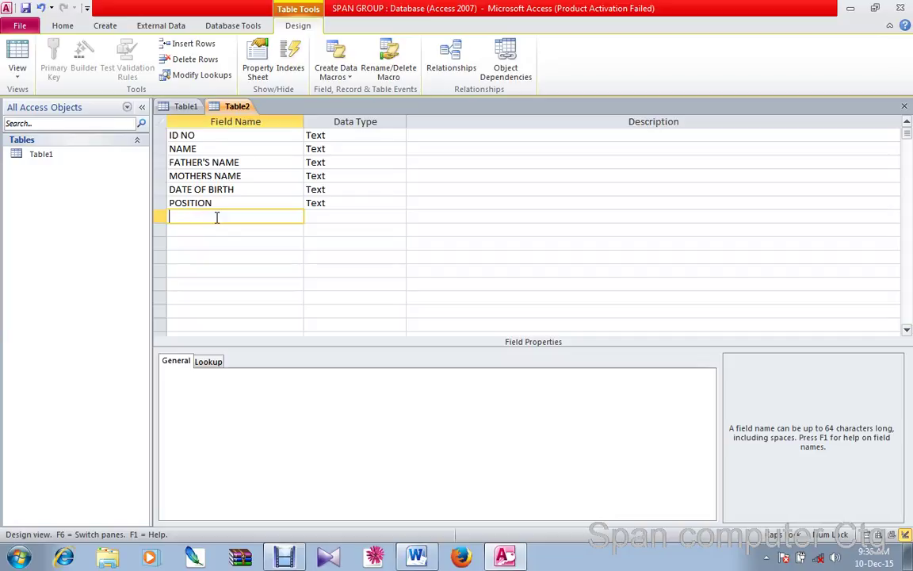
Add the Text fields GENDER, MOBILE and EMAIL
type("GENDER")
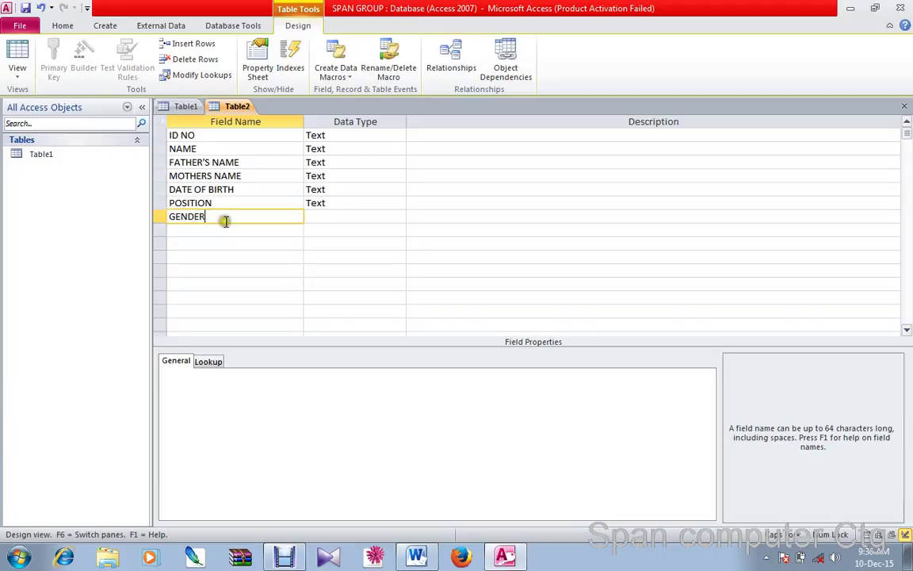
left_click(224, 230)
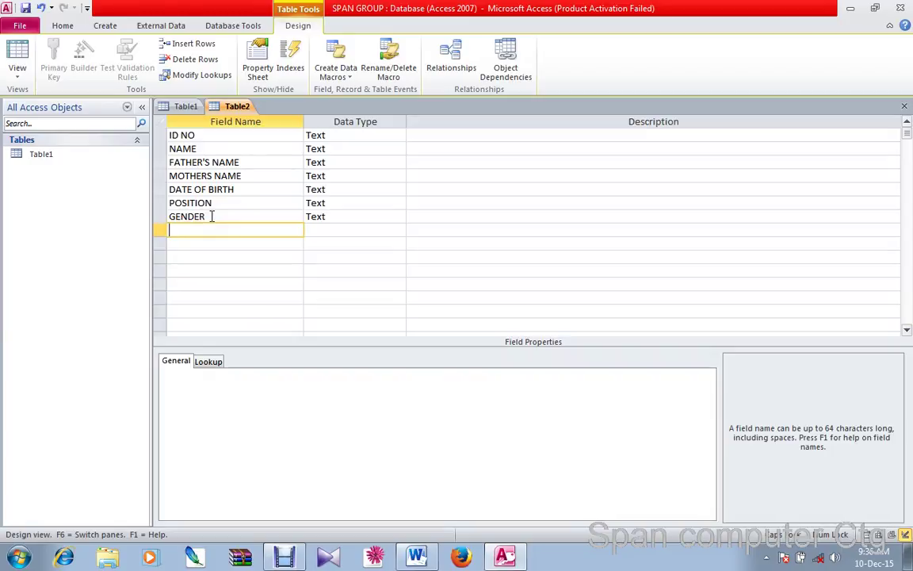
type("MOBILE")
left_click(187, 242)
type("E")
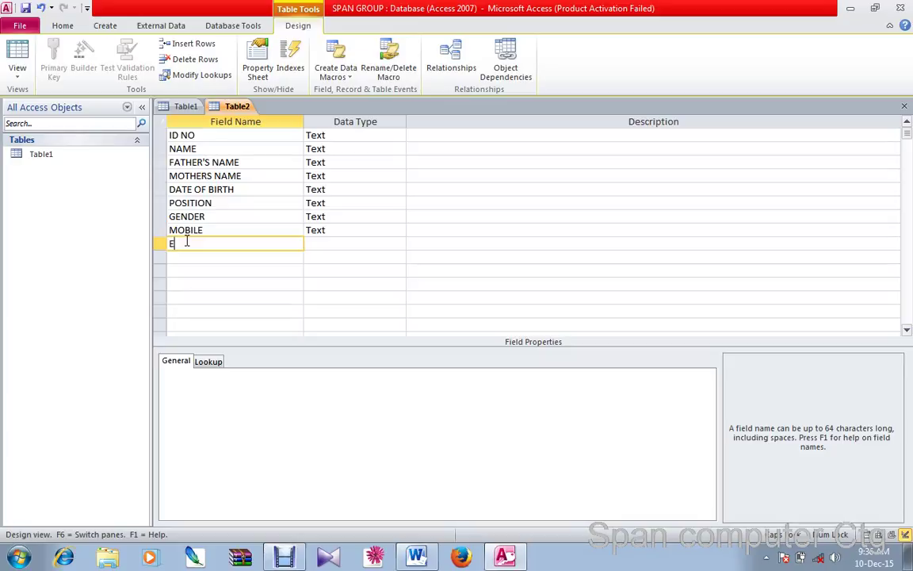
type("MAIL")
left_click(181, 260)
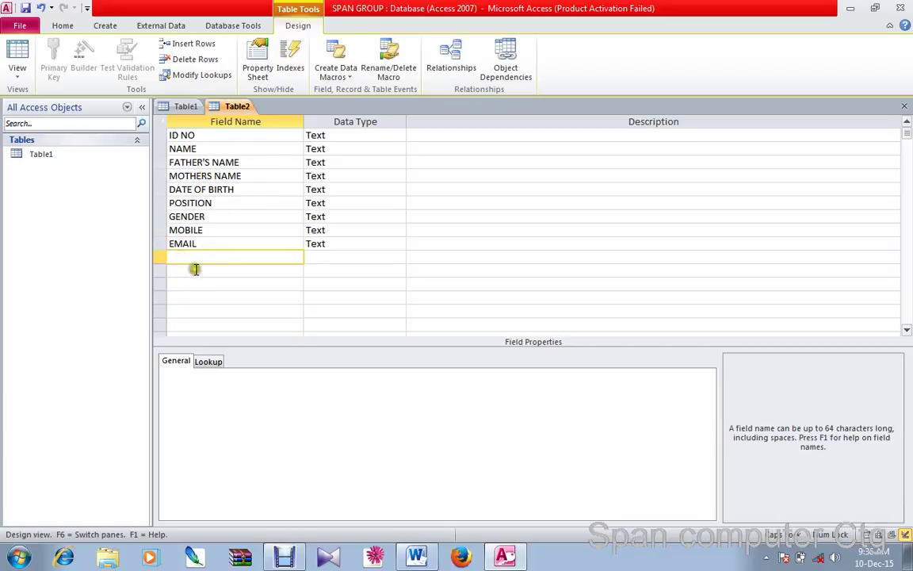
left_click(189, 260)
Add the Text fields SALARY, NID CARD and PICTURE
type("SALARY")
left_click(195, 271)
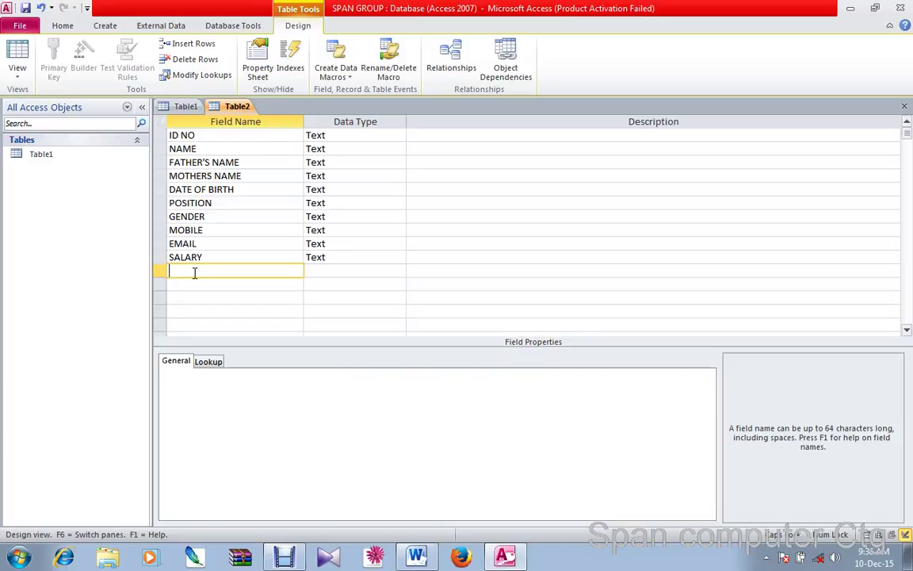
type("NIDB")
key("BackSpace")
type("CARD")
left_click(192, 284)
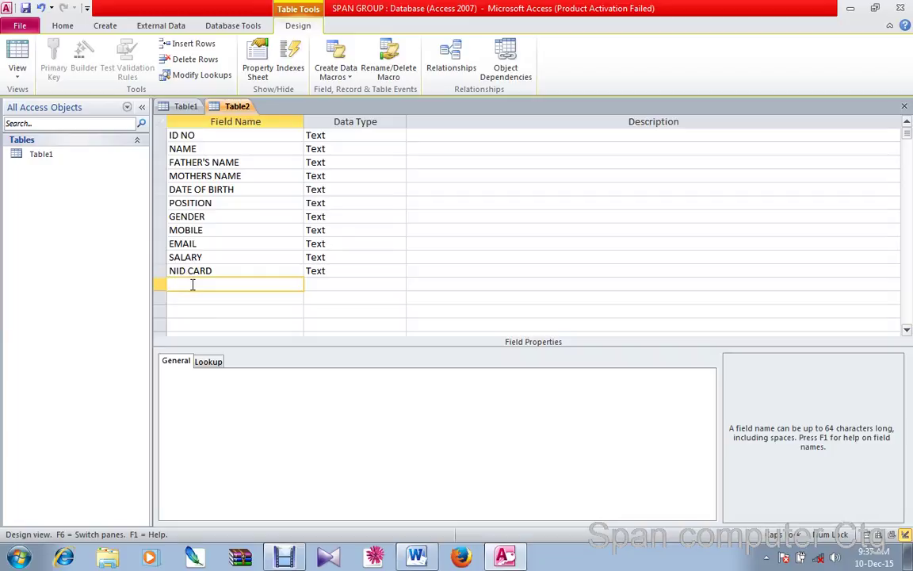
type("PICTURE")
left_click(205, 307)
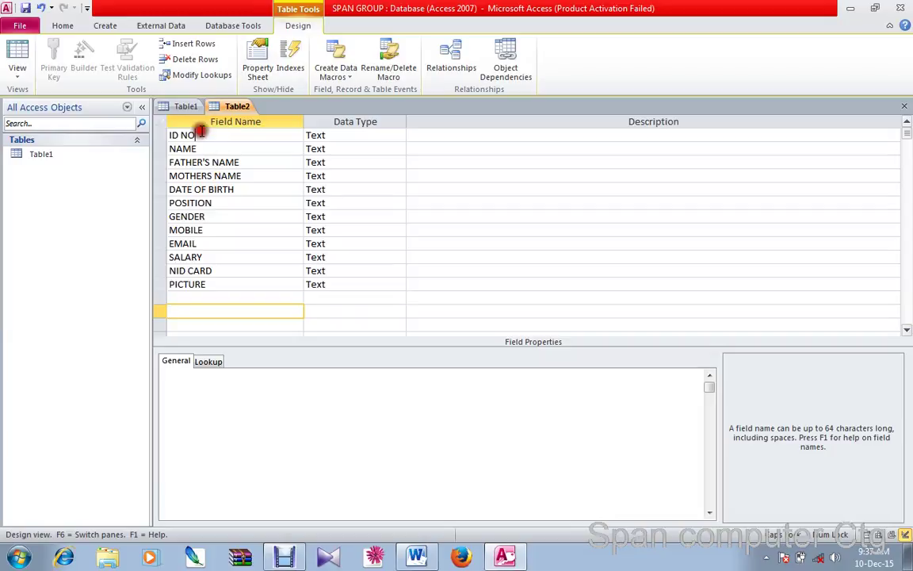
Select the ID NO field's Data Type cell and open its data type list
left_click(201, 133)
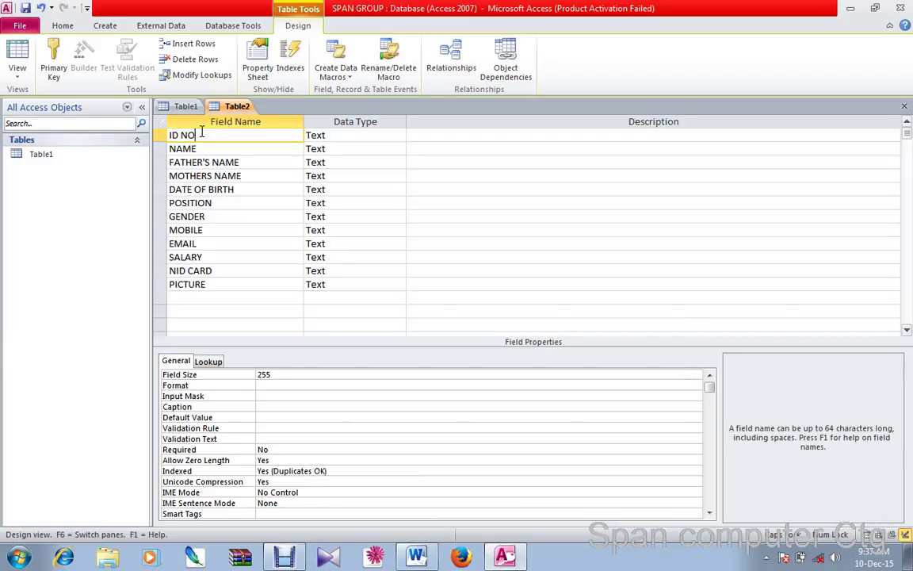
left_click(329, 136)
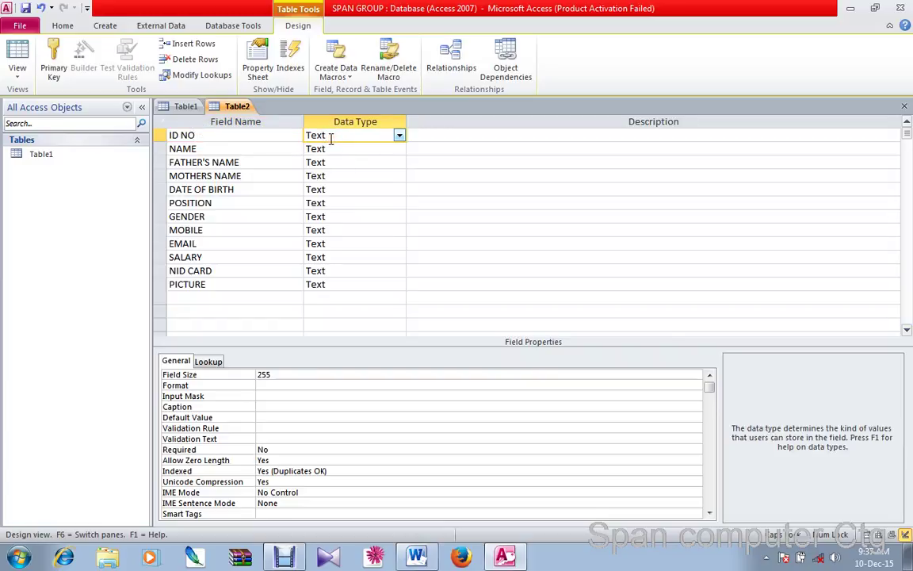
left_click(173, 136)
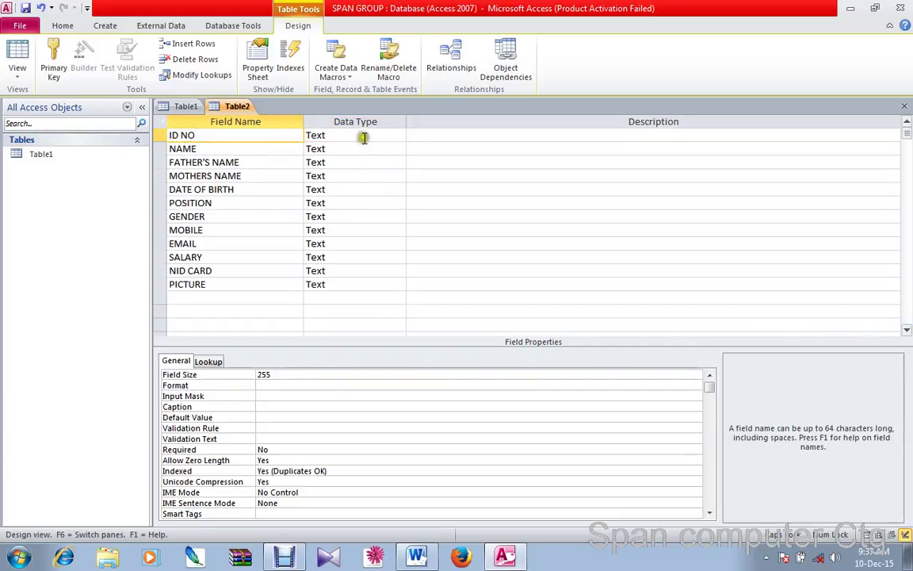
left_click(362, 136)
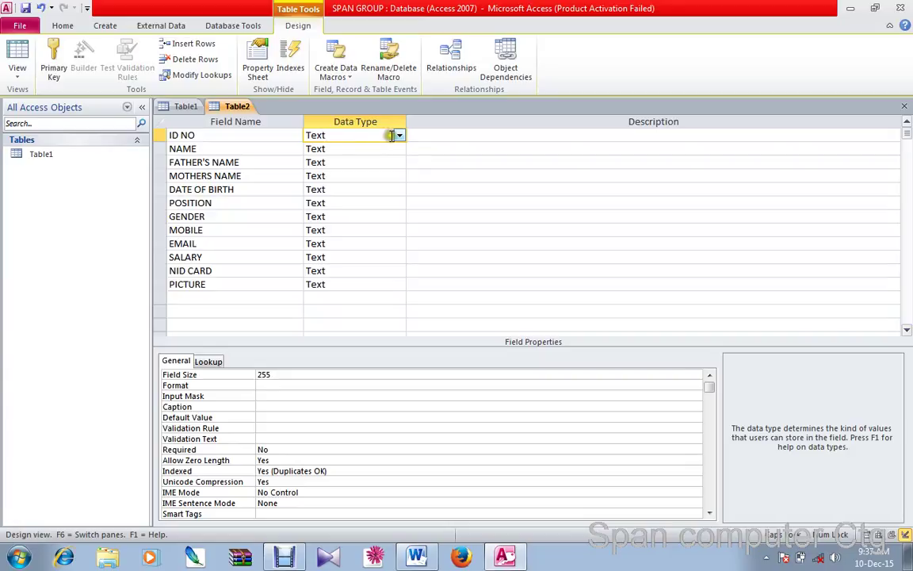
left_click(401, 136)
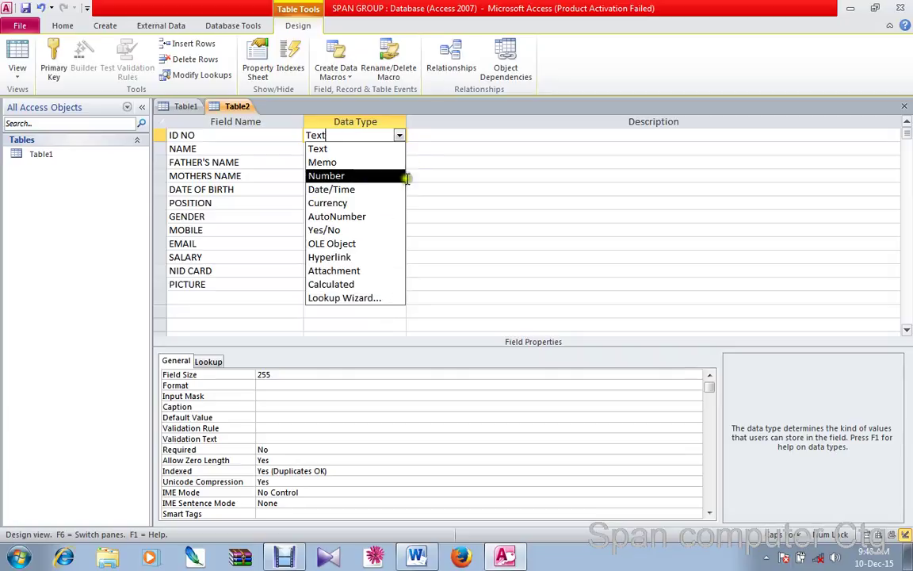
left_click(400, 135)
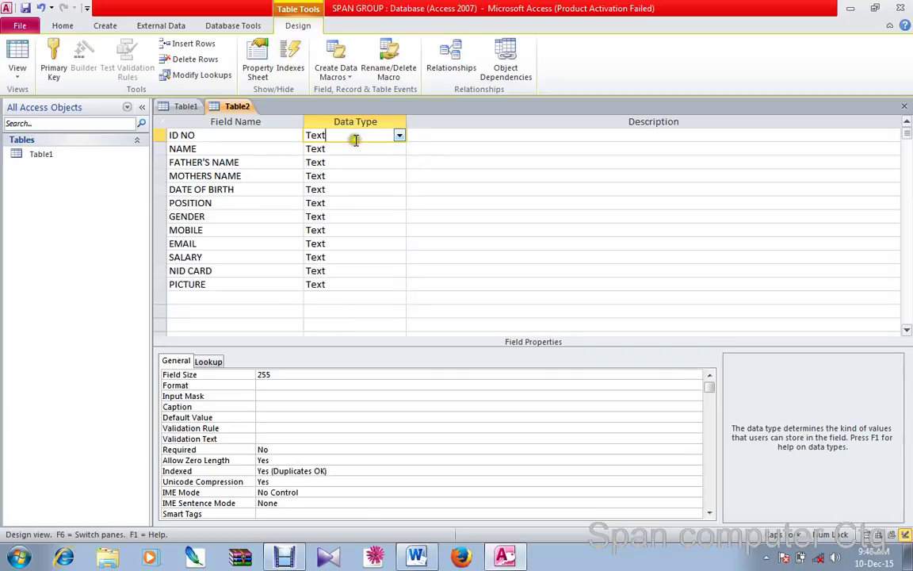
left_click(407, 133)
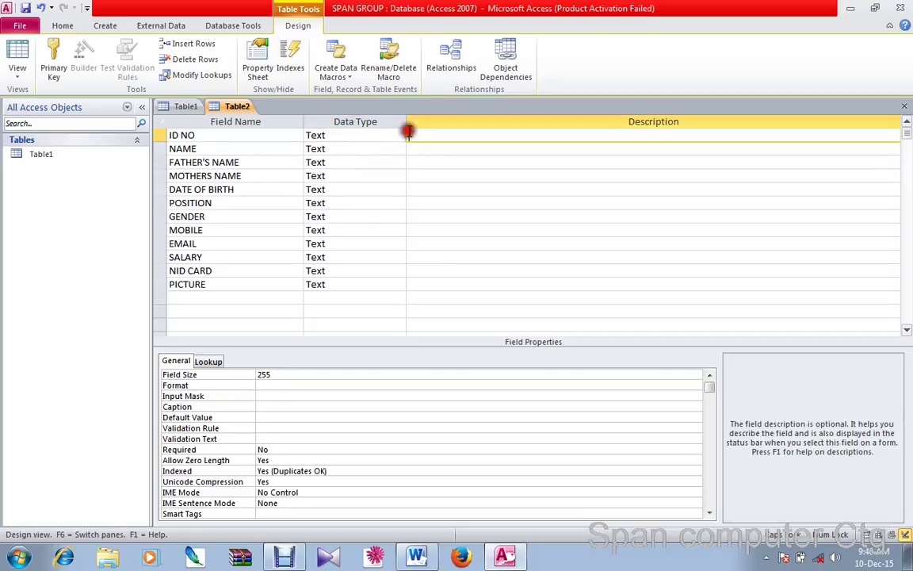
left_click(401, 135)
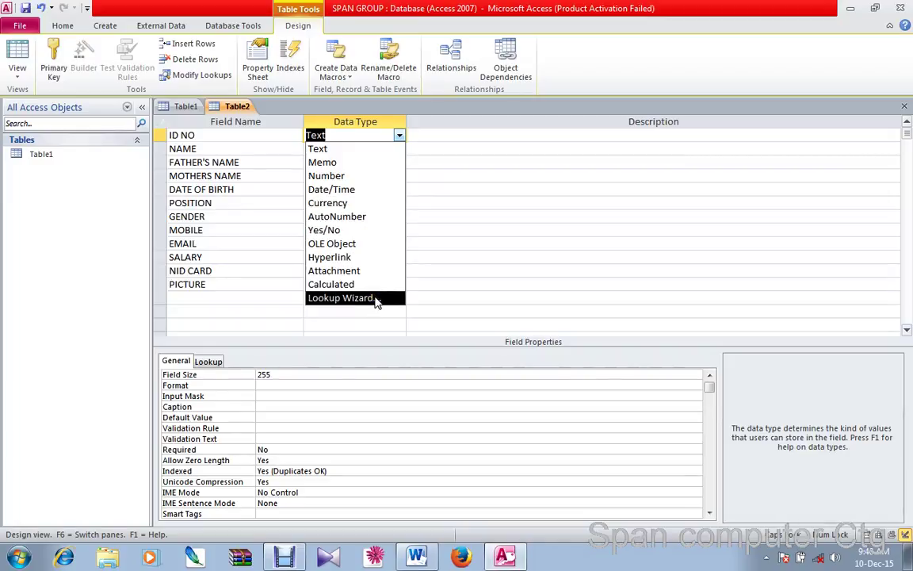
left_click(398, 135)
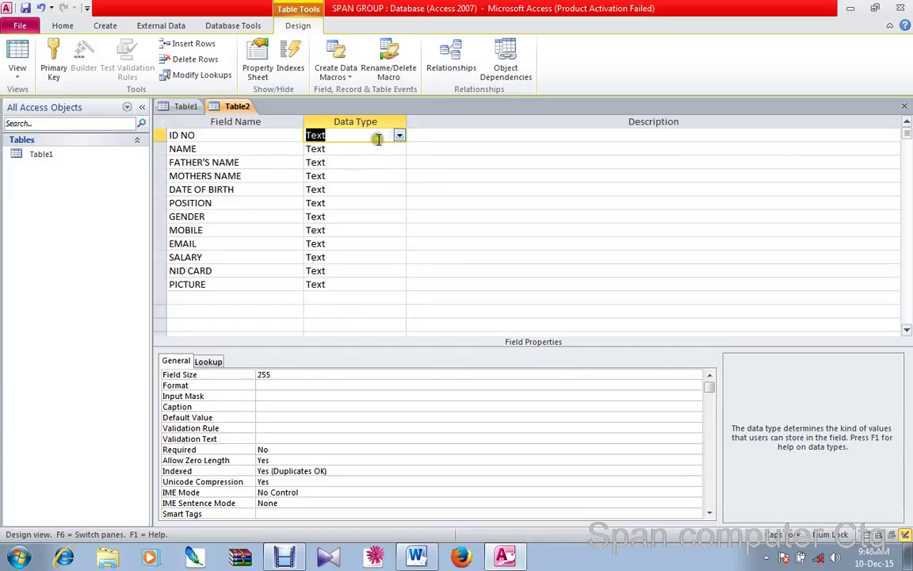
left_click_drag(180, 216, 218, 216)
key("Left")
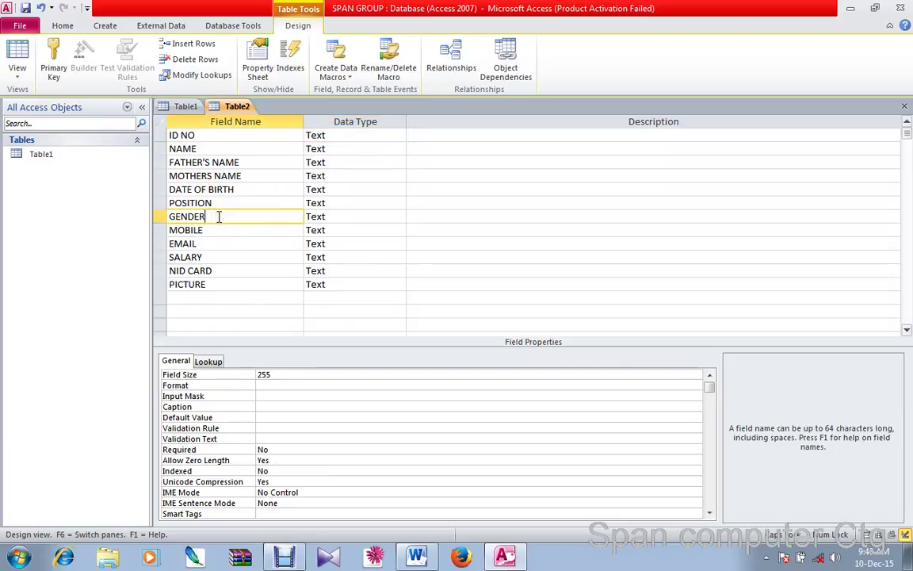
left_click(219, 217)
left_click(339, 216)
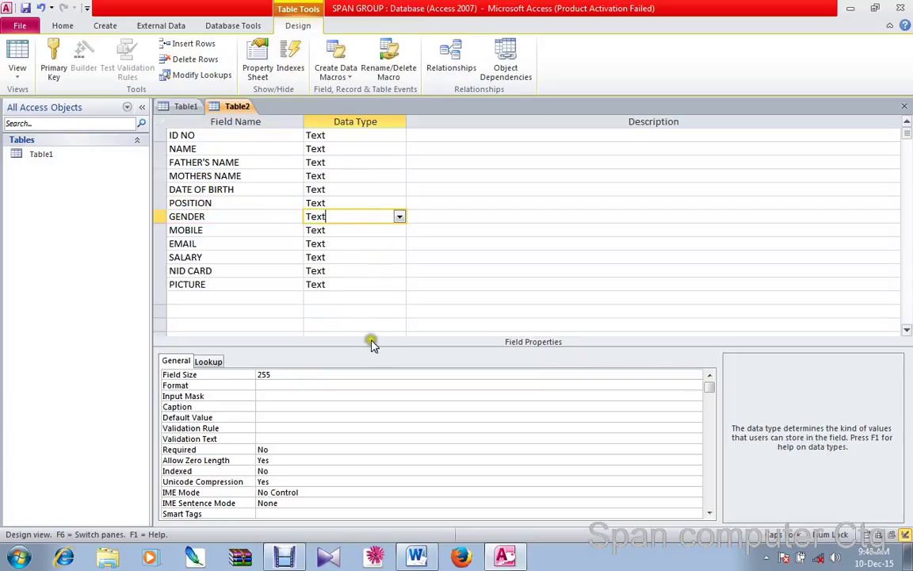
left_click(400, 216)
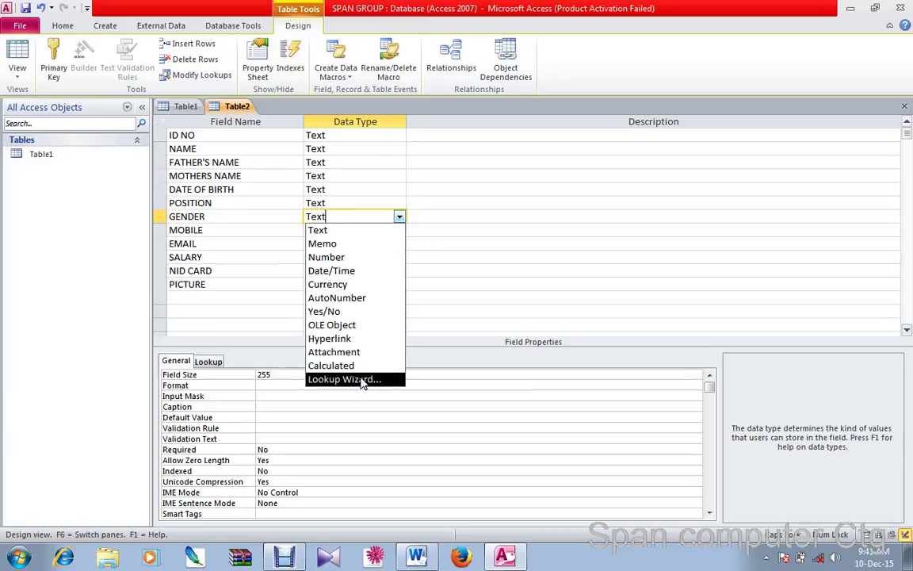
left_click(286, 216)
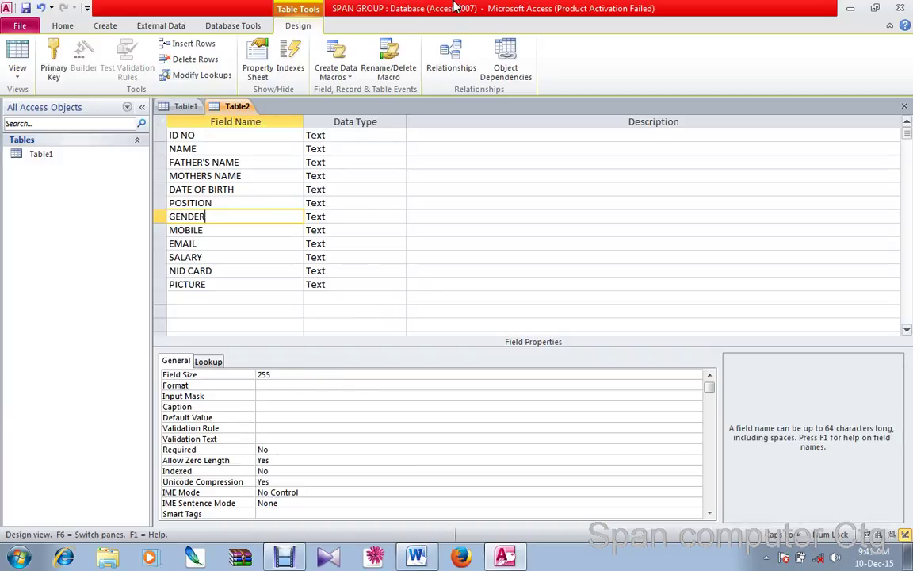
Change the ID NO field's data type from Text to AutoNumber
left_click(333, 137)
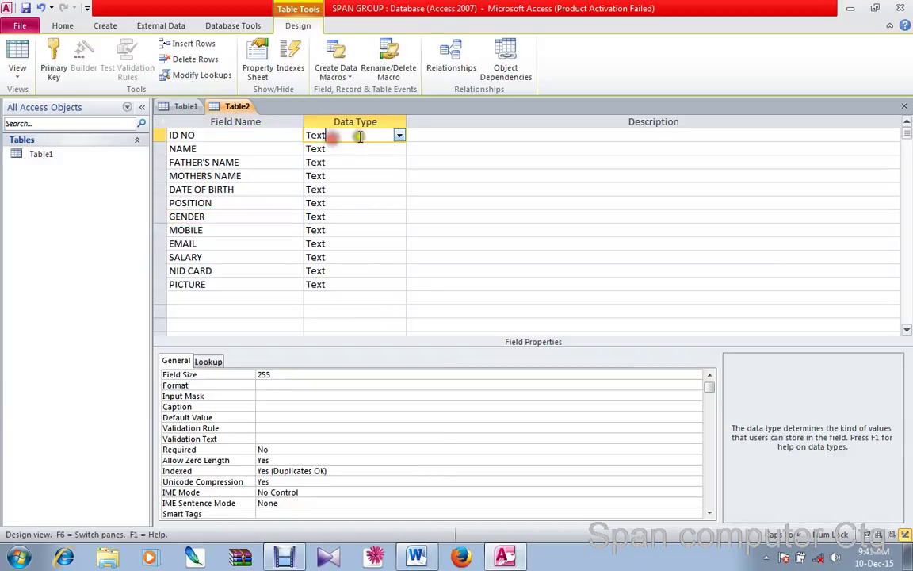
left_click(400, 135)
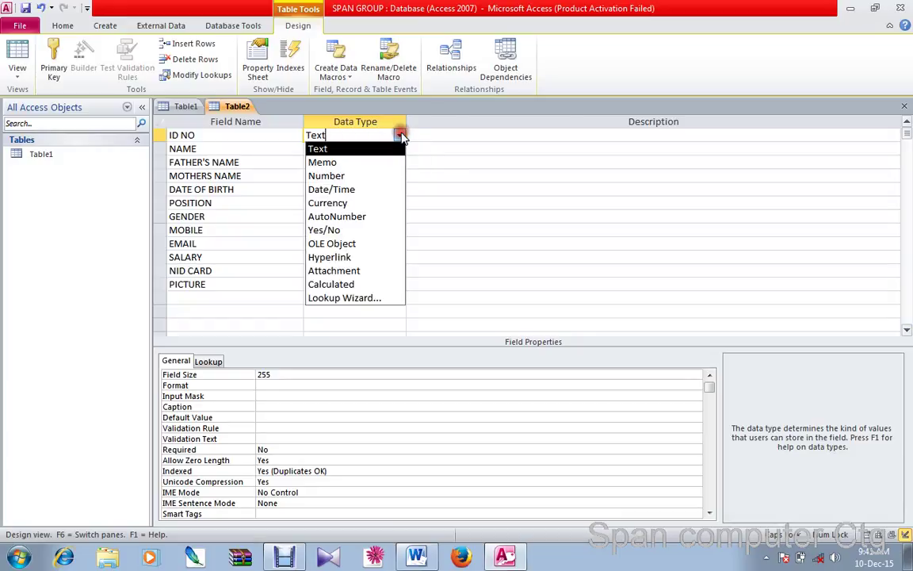
left_click(376, 219)
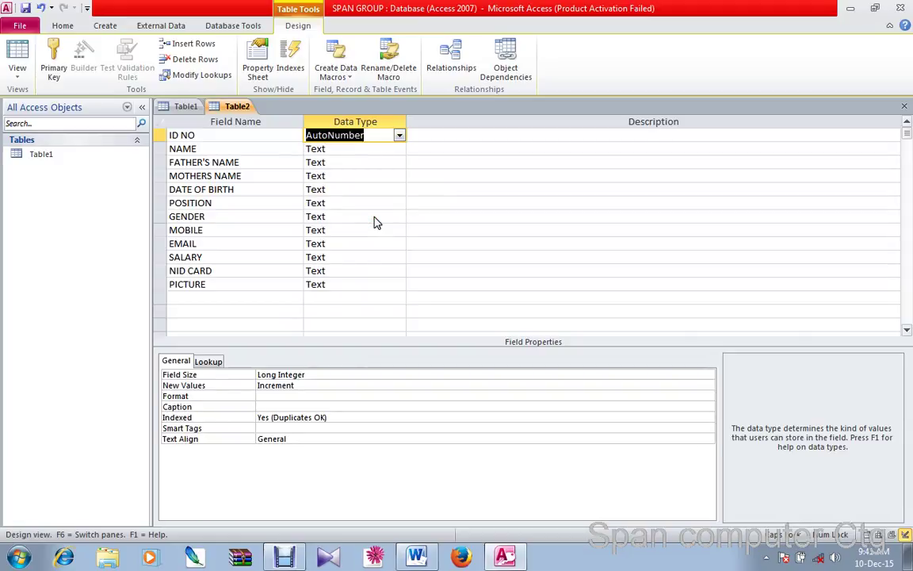
left_click(398, 136)
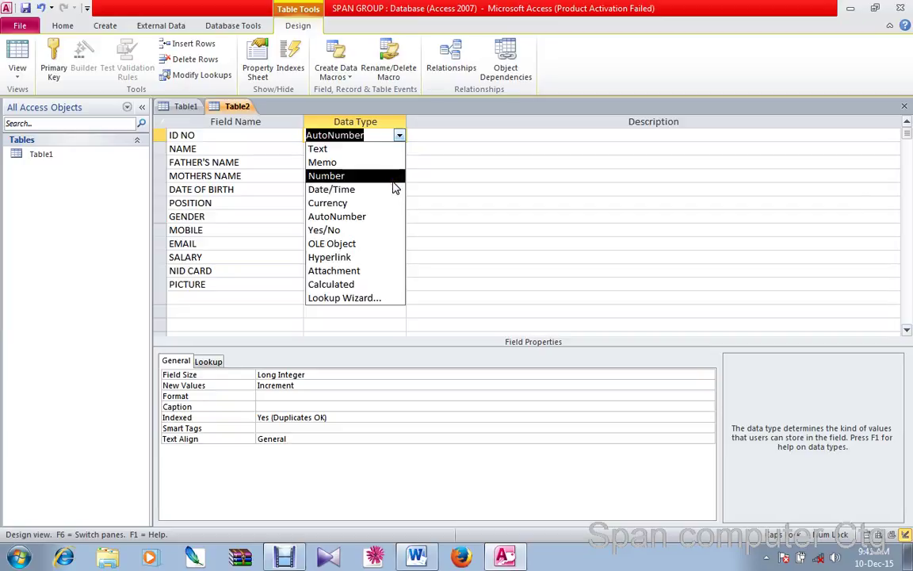
left_click(386, 217)
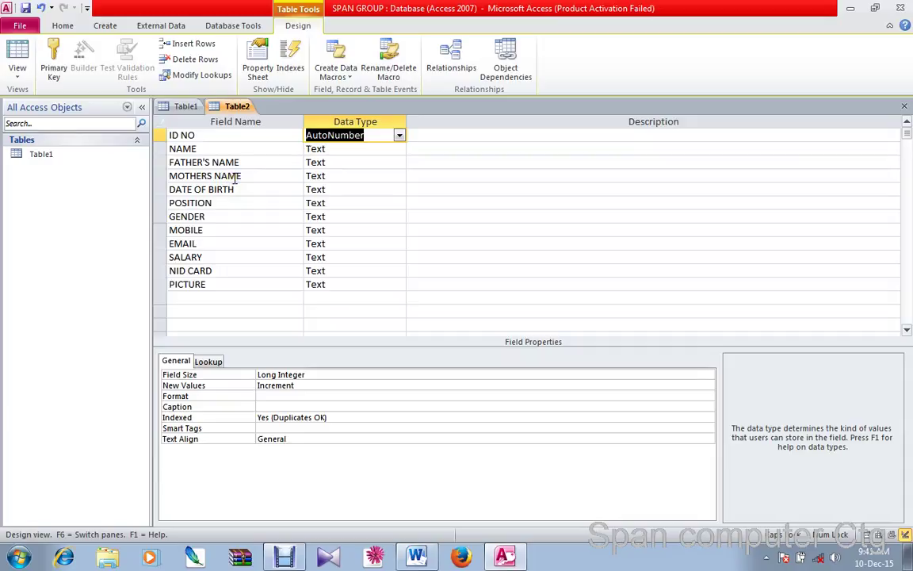
left_click_drag(247, 178, 140, 181)
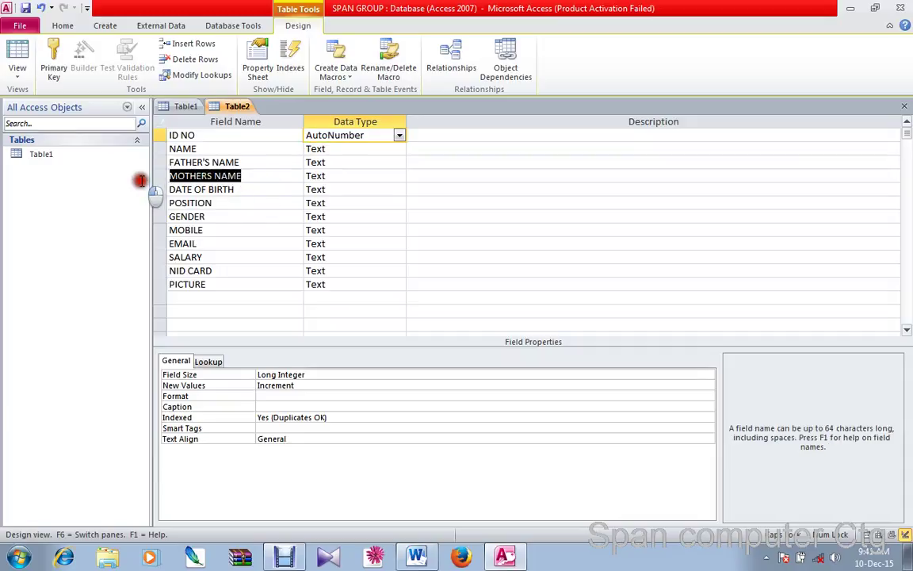
Change DATE OF BIRTH's data type from Text to Date/Time
left_click(176, 148)
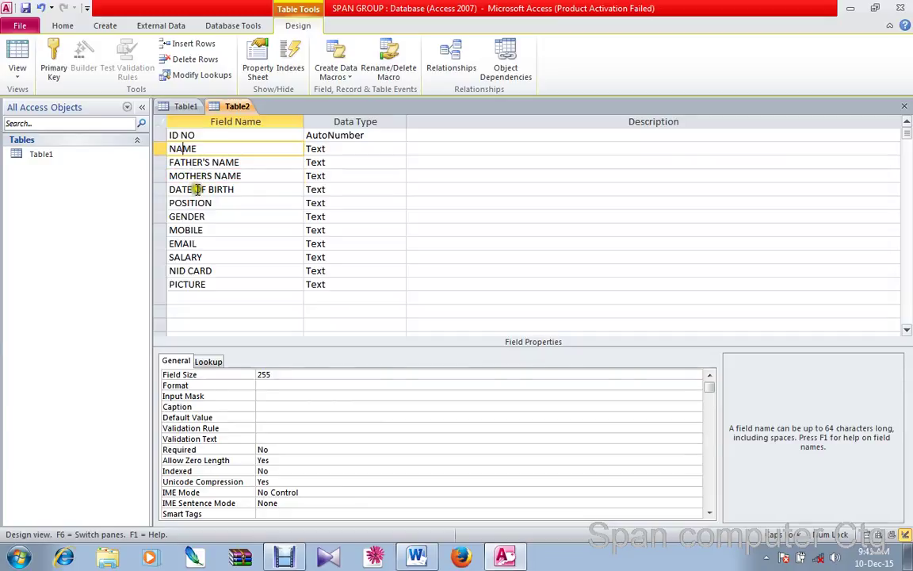
left_click_drag(197, 190, 251, 184)
left_click(290, 190)
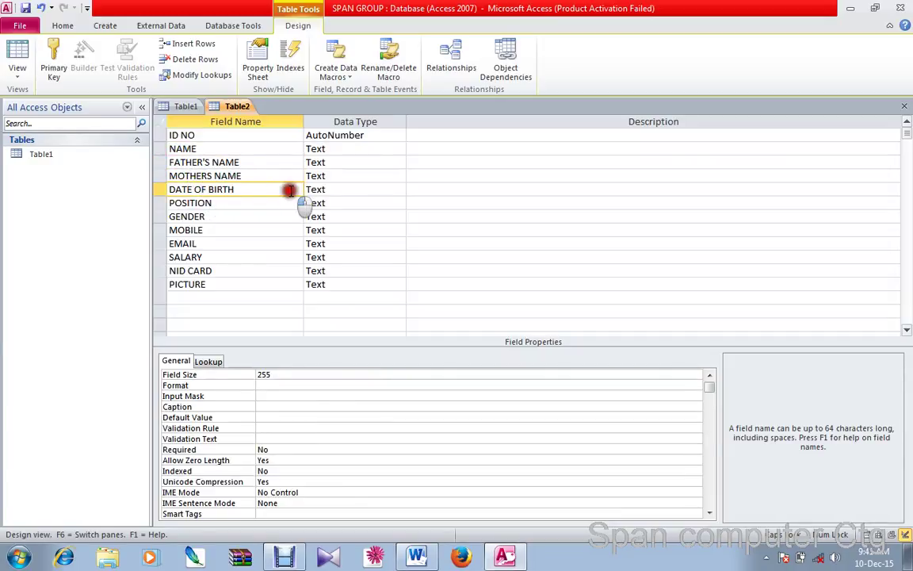
left_click(365, 189)
left_click(398, 191)
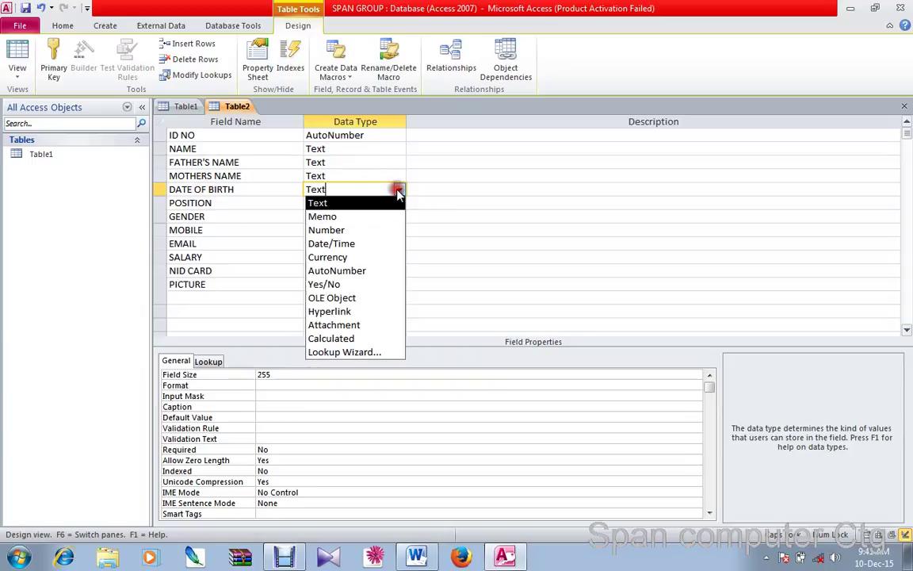
left_click(380, 244)
Open the data type choices for the POSITION field
left_click(281, 204)
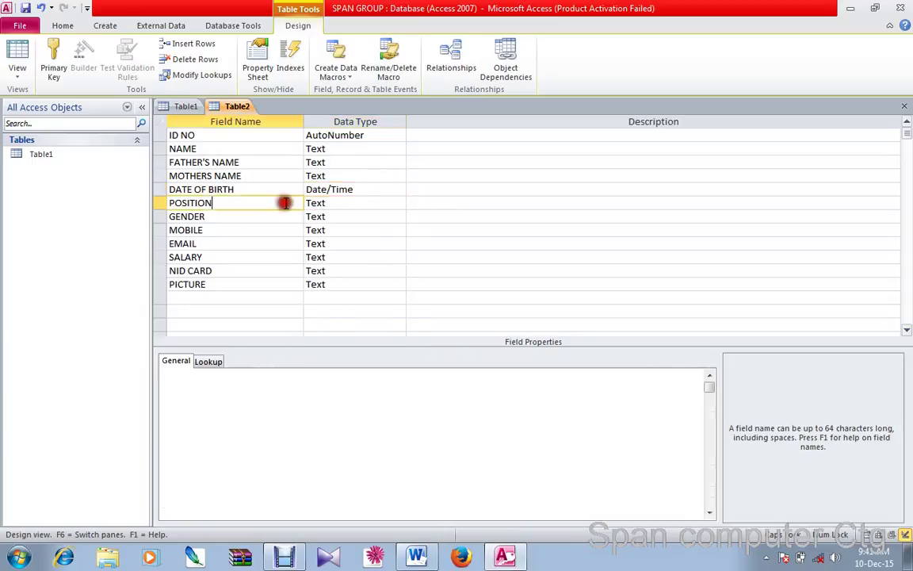
left_click(329, 204)
left_click(400, 202)
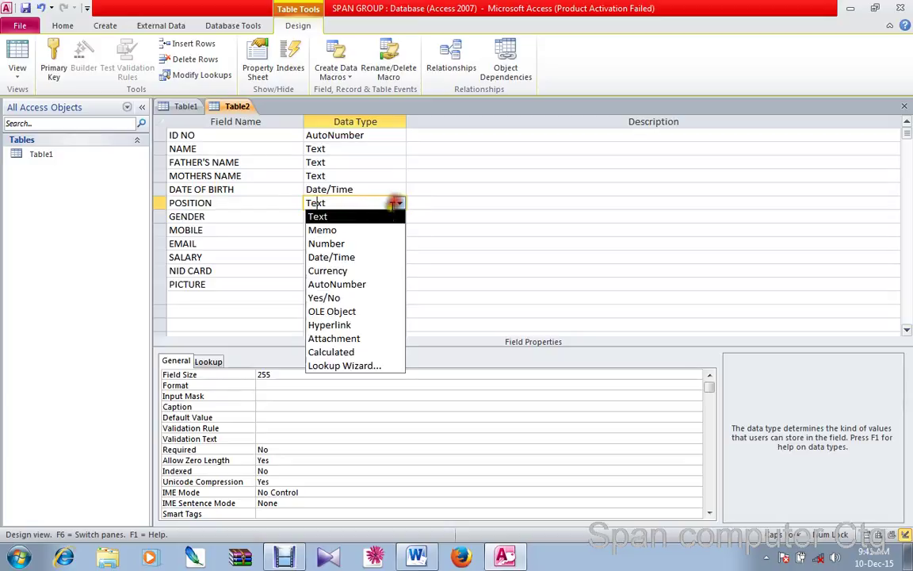
Start the Lookup Wizard for POSITION, choosing to type the values in
left_click(379, 367)
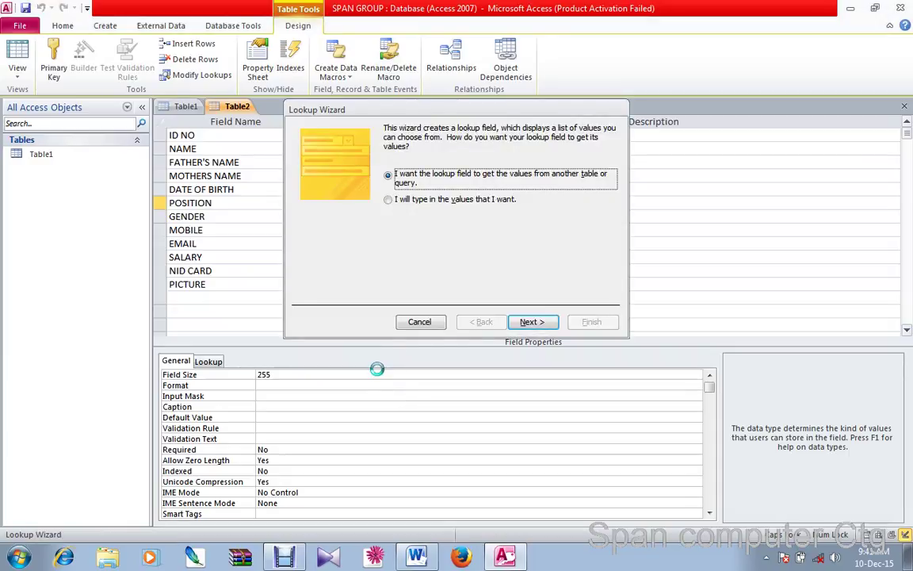
left_click(387, 200)
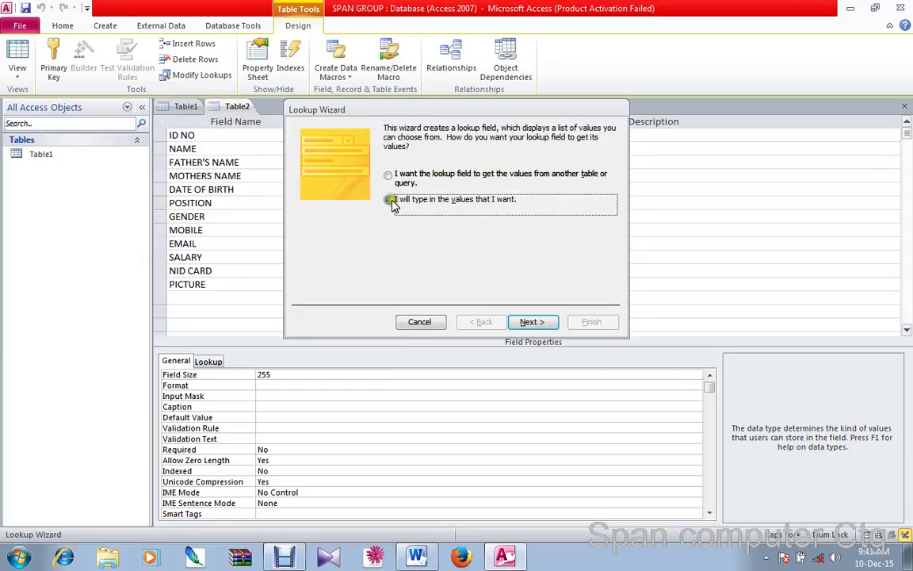
left_click(539, 324)
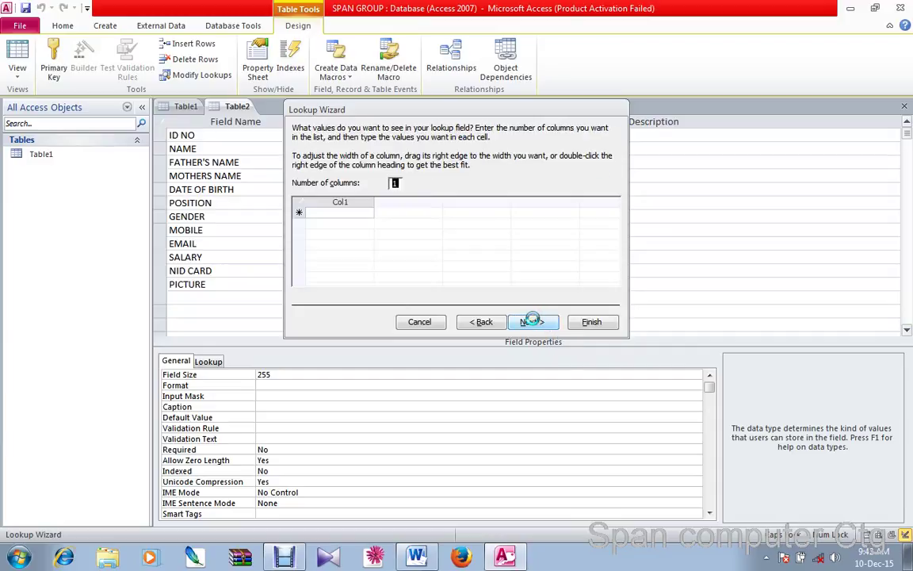
Enter MD, GM, DGM, AM, PM and WORKER as the lookup values and finish
left_click(347, 211)
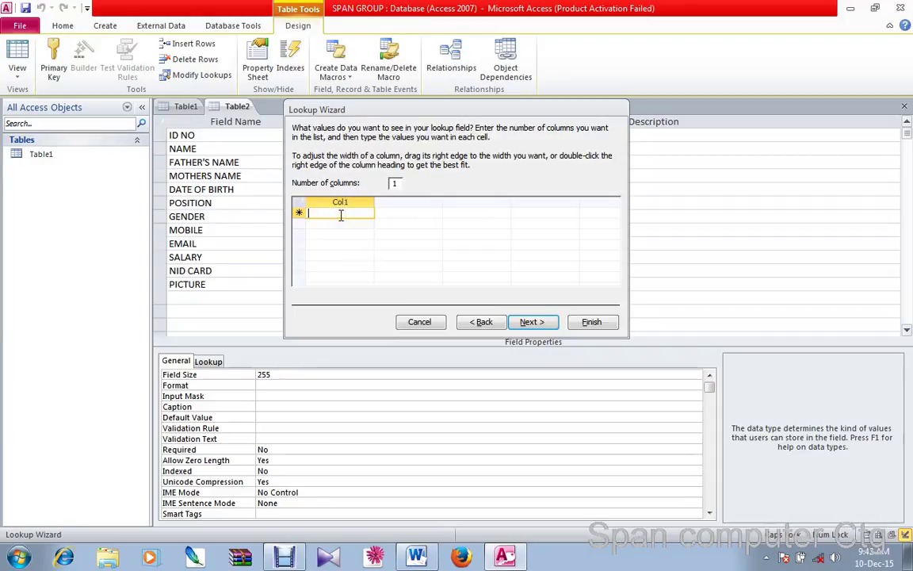
type("MD")
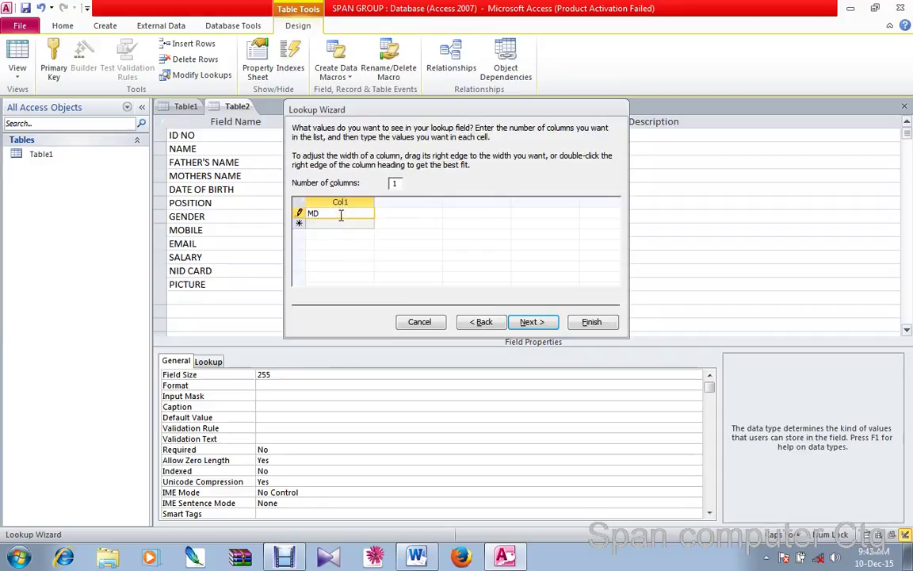
key("Down")
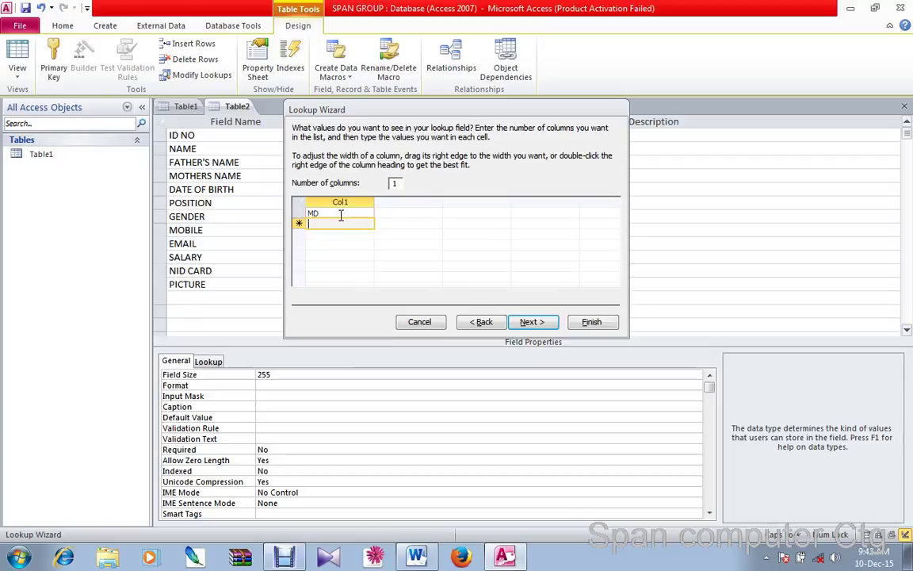
type("GM")
key("Down")
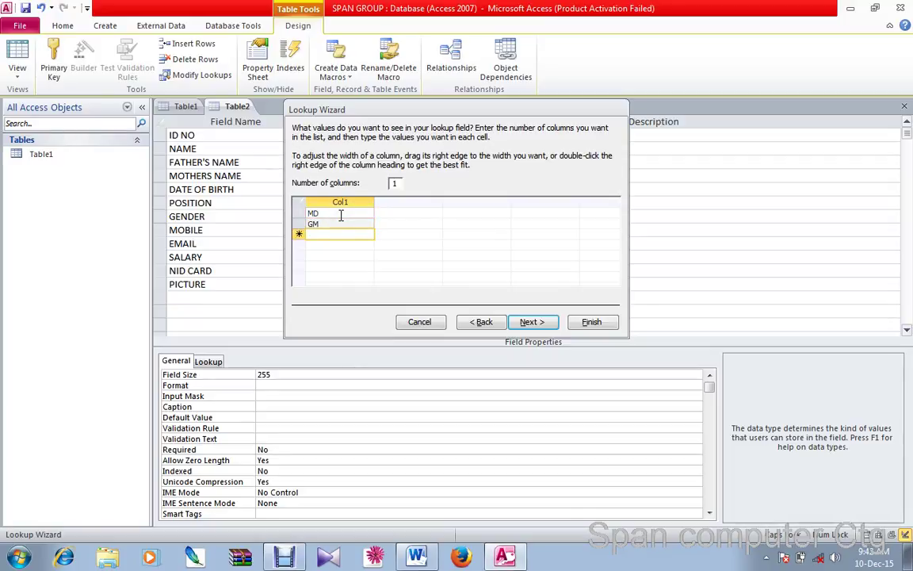
type("DGM")
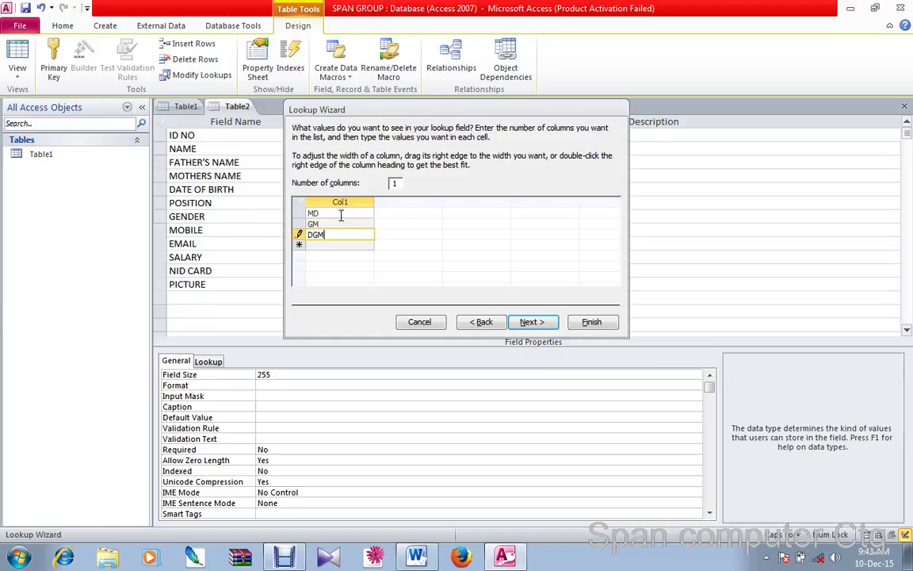
key("Down")
type("A")
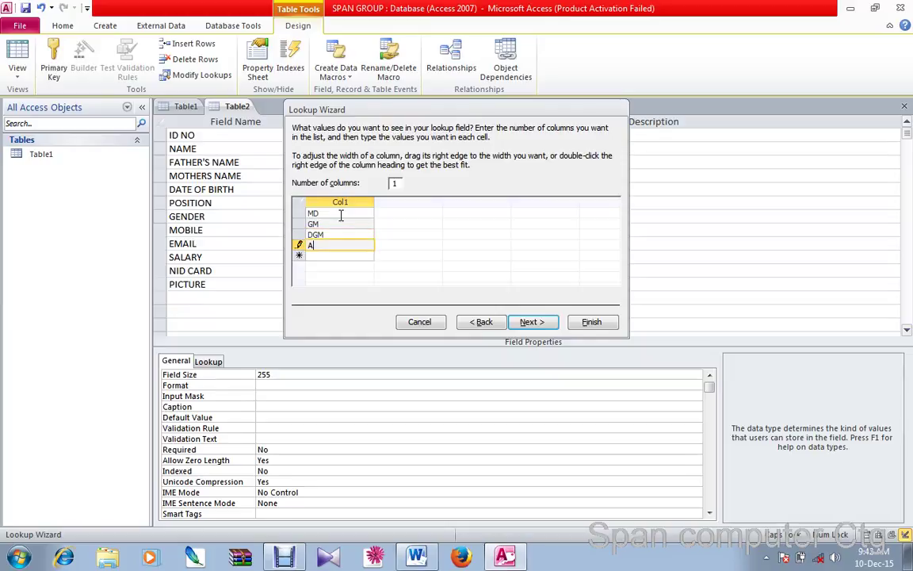
key("Down")
type("P")
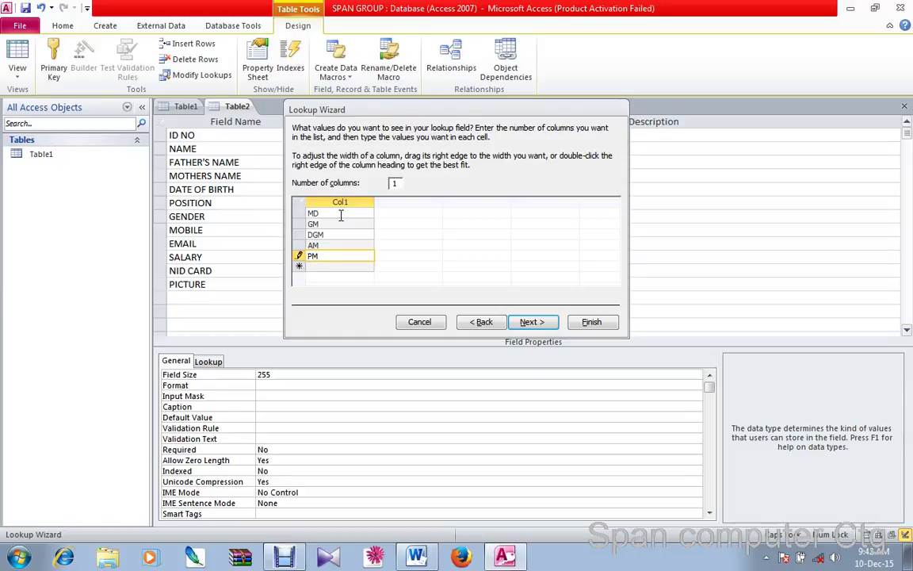
type("M")
key("Down")
type("W")
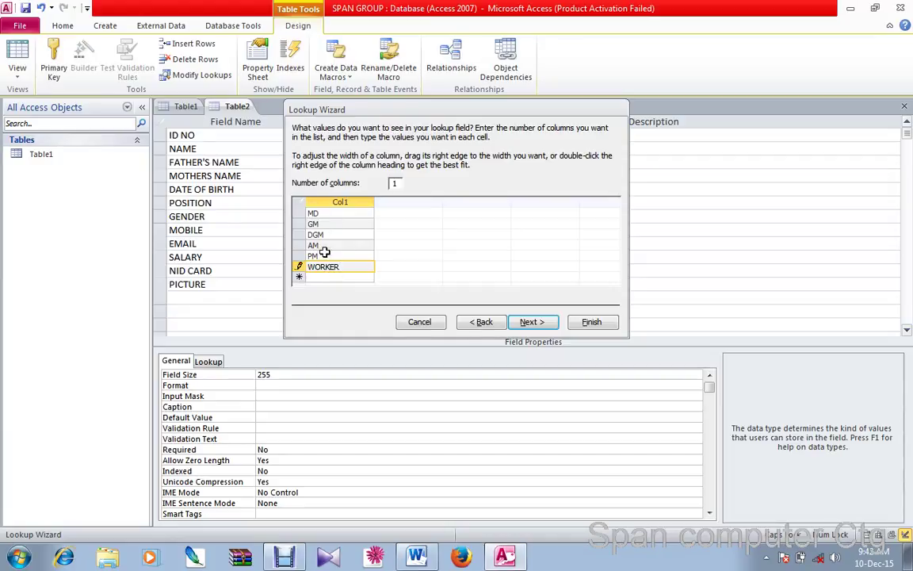
left_click(582, 323)
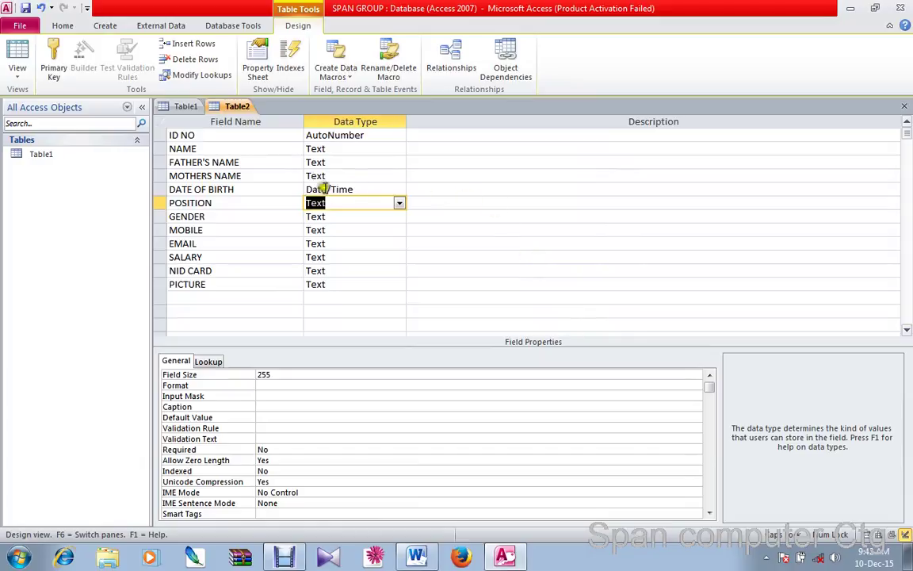
Select the GENDER field and start the Lookup Wizard from its data type list
left_click(350, 202)
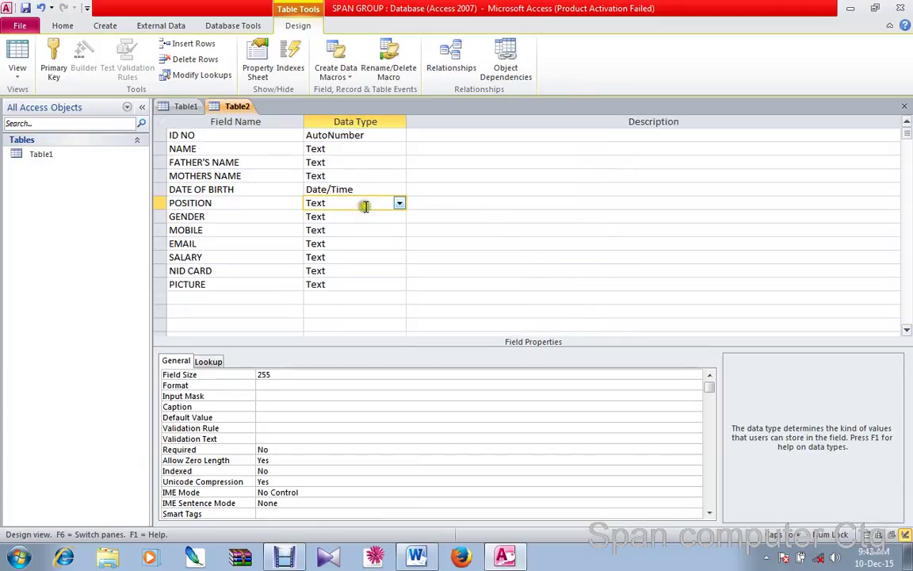
left_click(238, 203)
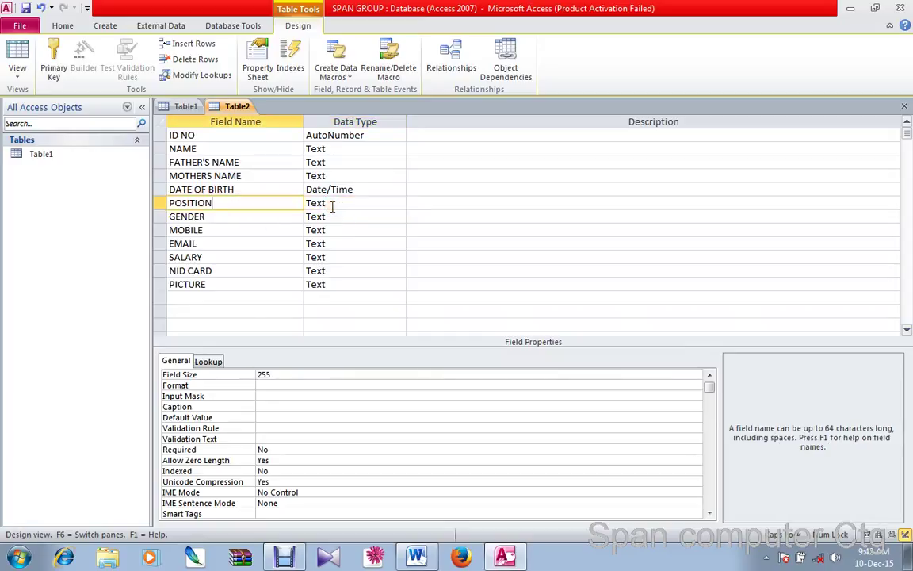
left_click(261, 216)
left_click(322, 216)
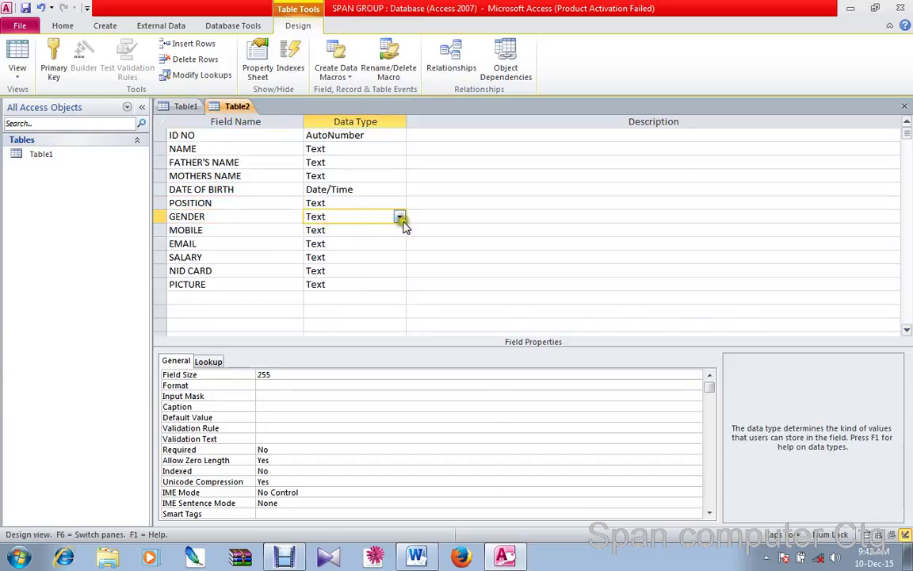
left_click(400, 216)
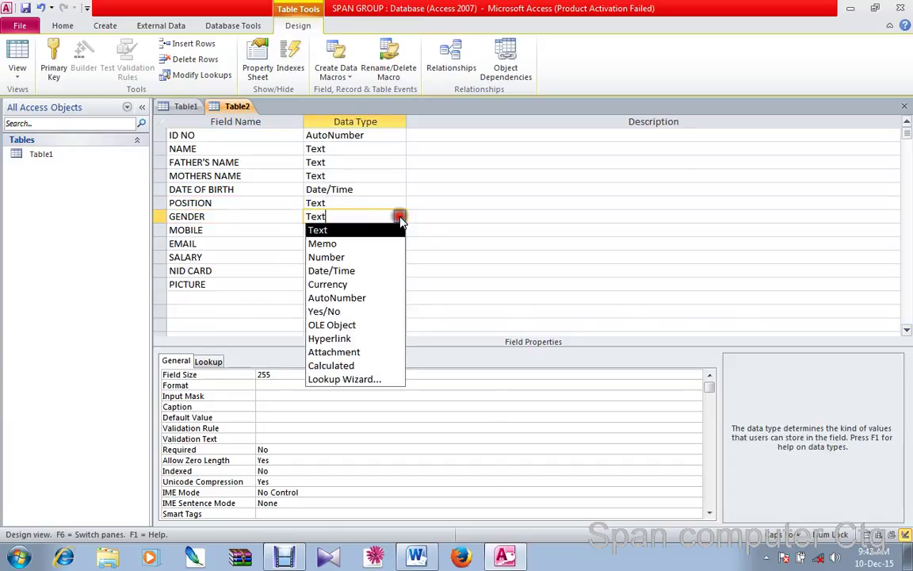
left_click(346, 381)
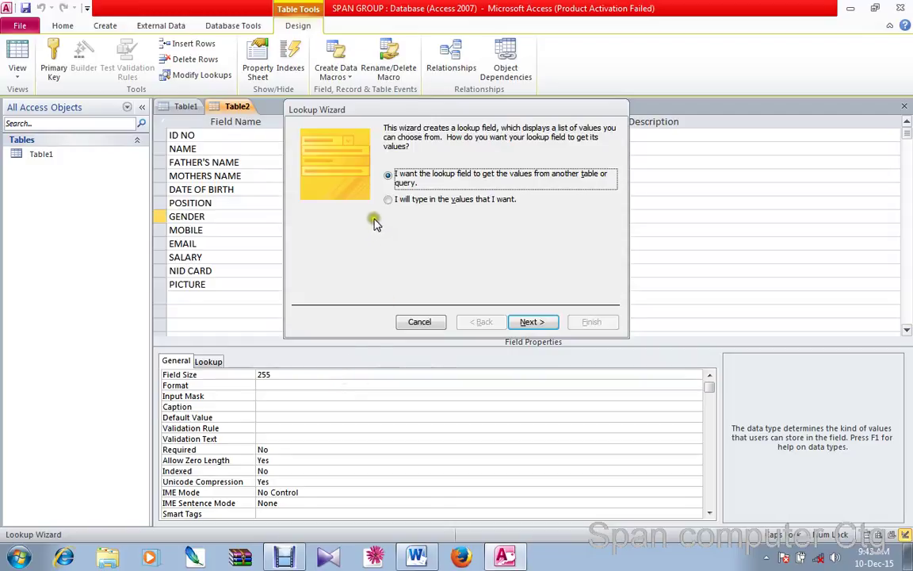
Choose typed-in values and enter MALE, FEMALE and OT as GENDER's lookup list
left_click(389, 200)
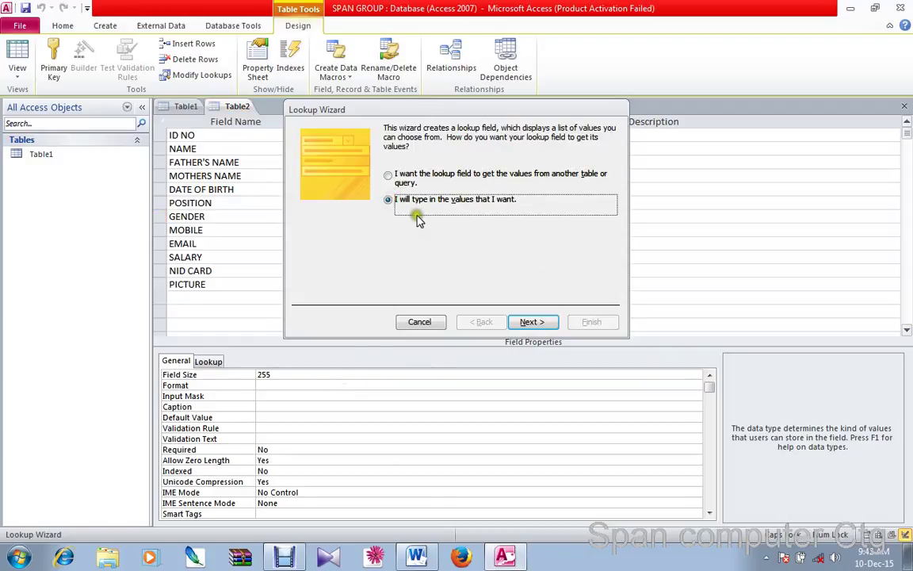
left_click(527, 321)
left_click(354, 211)
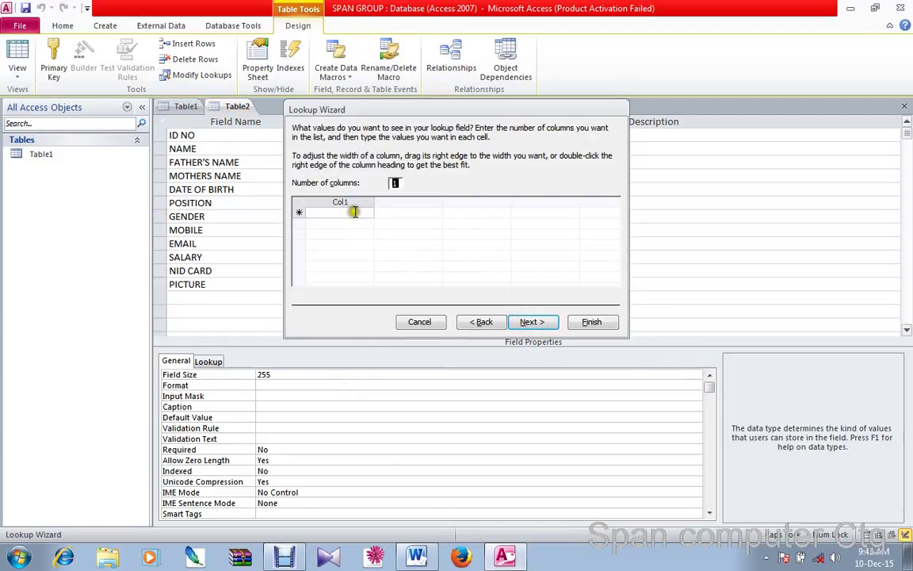
type("MALE")
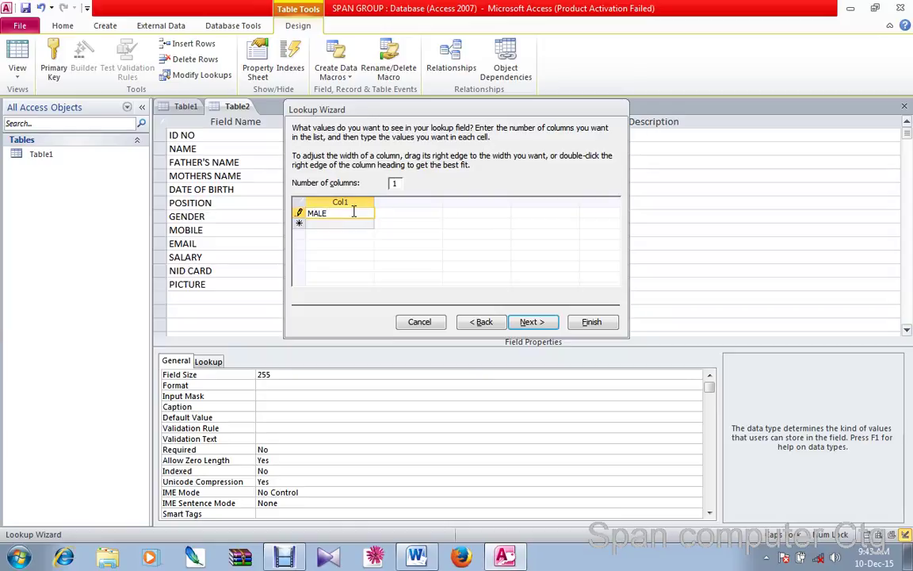
key("Return")
type("F")
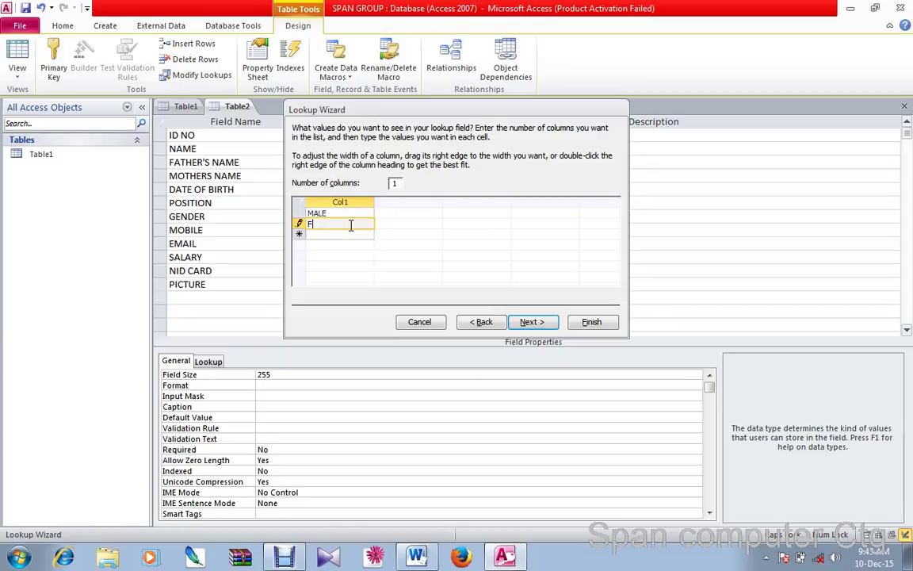
type("EMALE")
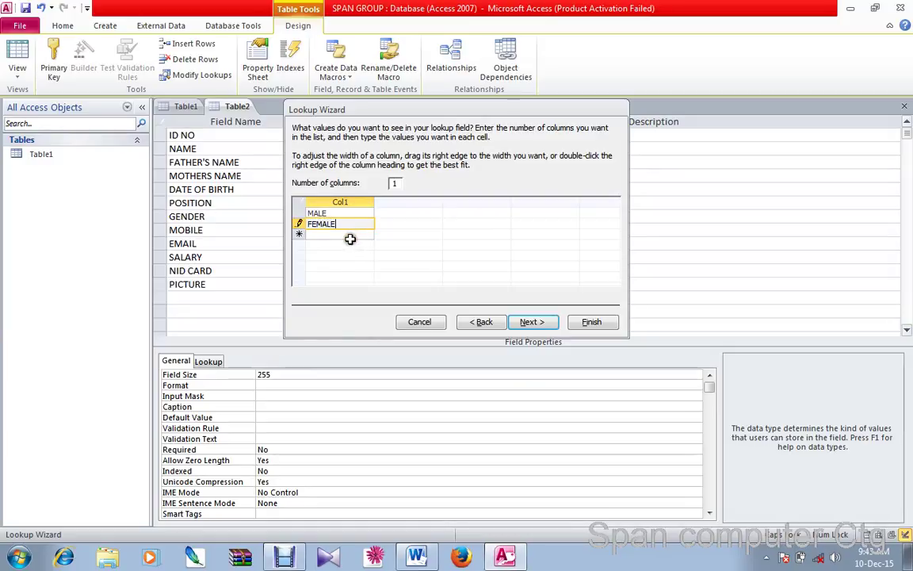
left_click(351, 235)
type("OT")
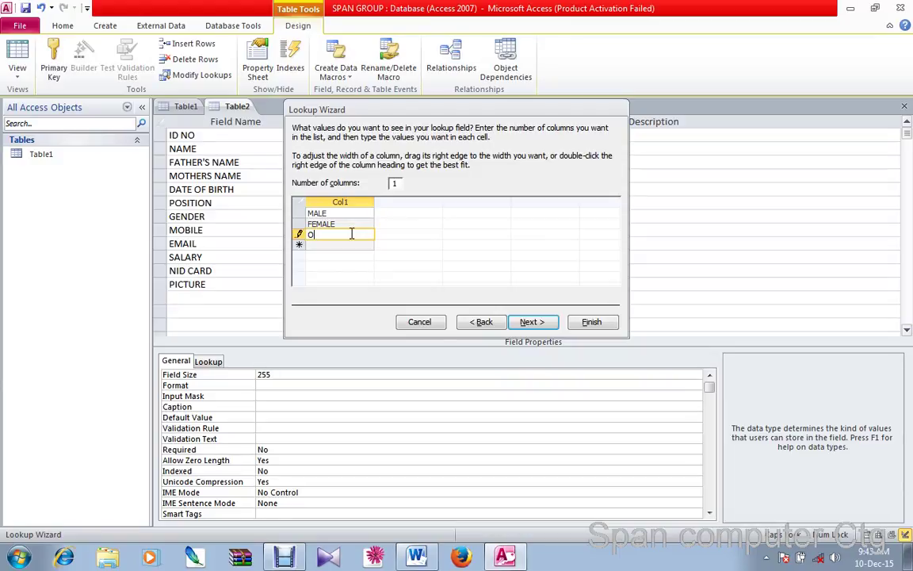
left_click(593, 322)
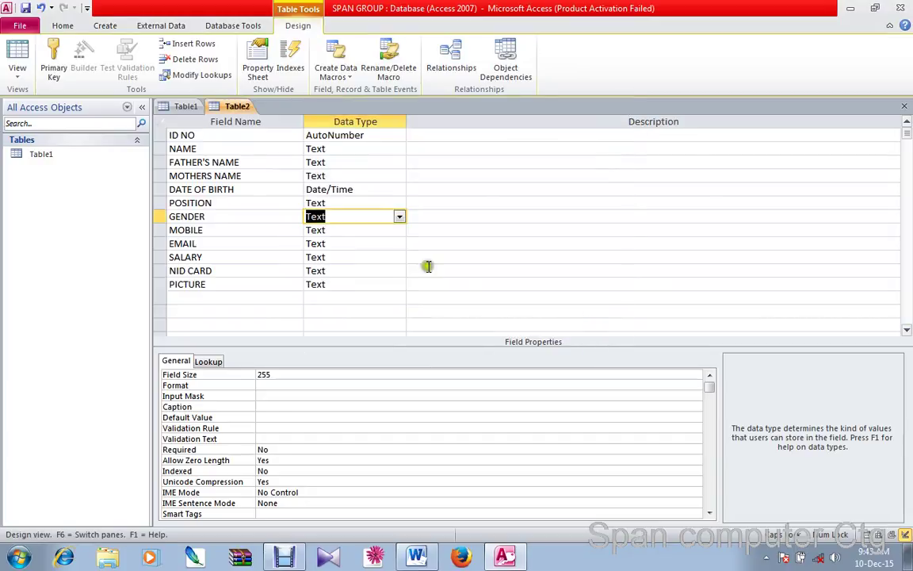
Set MOBILE to Number, EMAIL to Hyperlink and SALARY to Currency
left_click(340, 230)
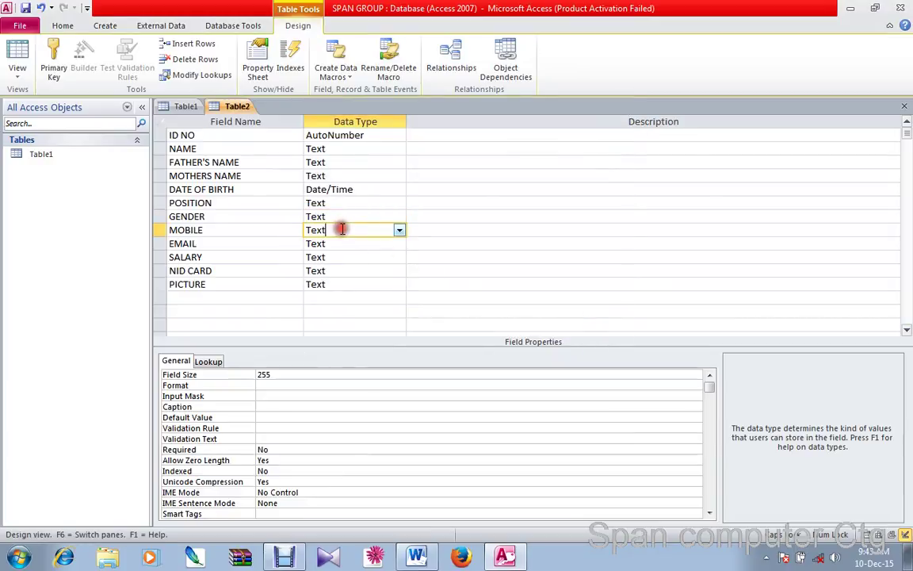
left_click(396, 230)
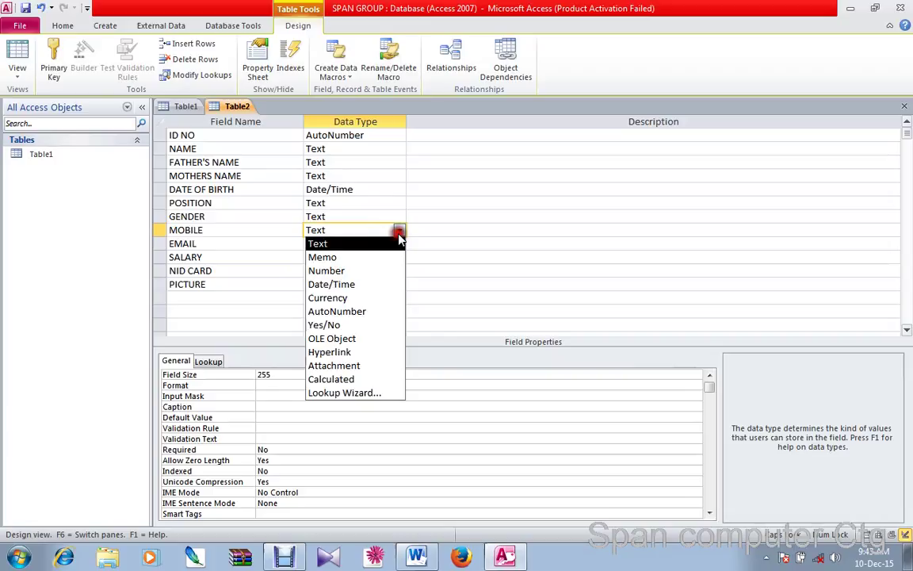
left_click(380, 271)
left_click(204, 243)
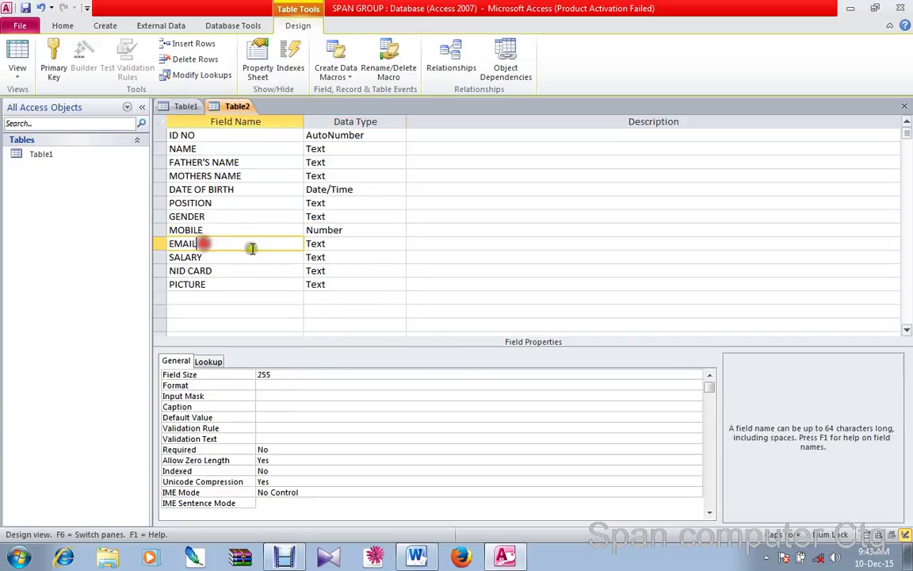
left_click(343, 246)
left_click(400, 244)
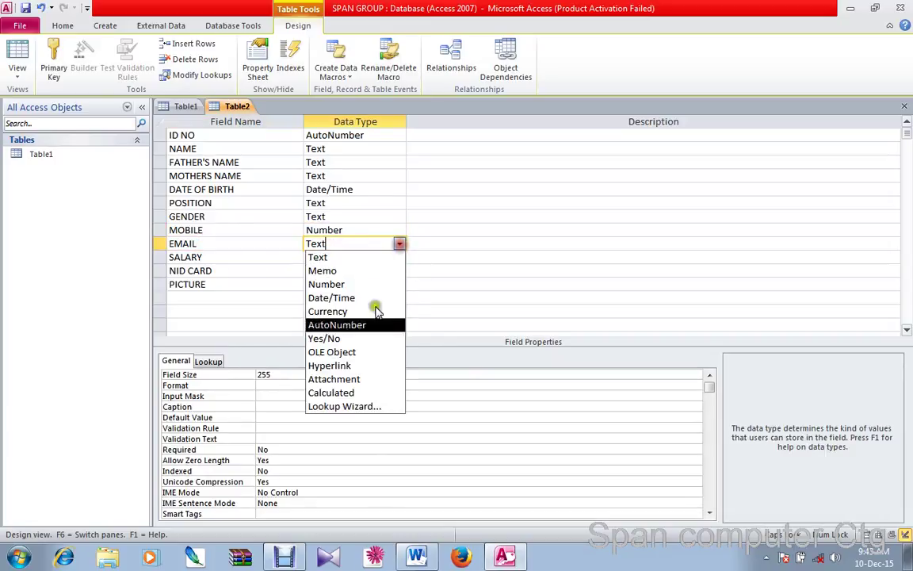
left_click(381, 367)
left_click(349, 257)
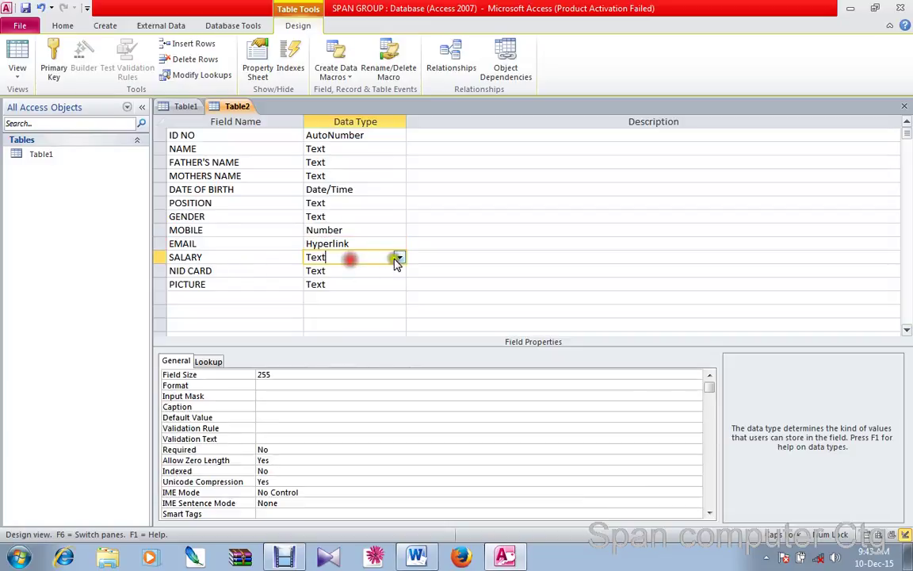
left_click(400, 257)
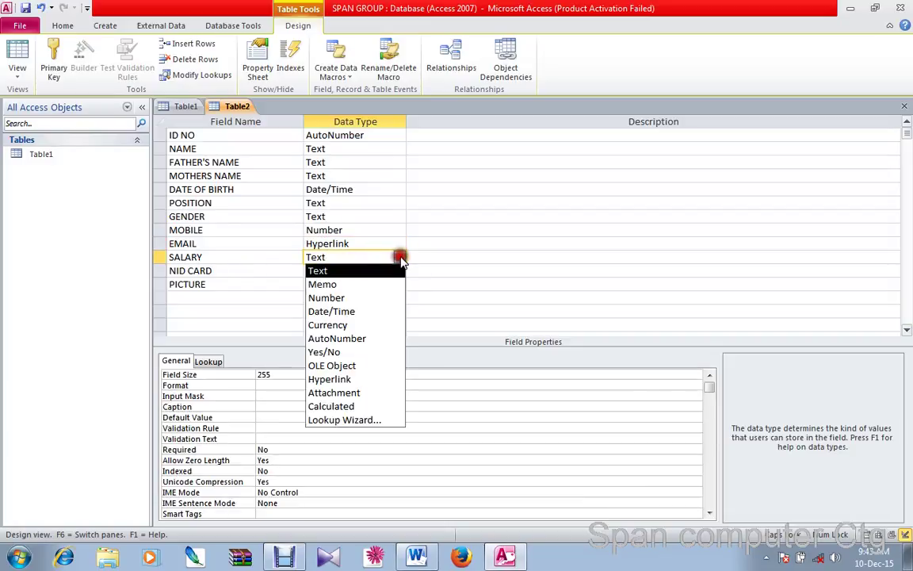
left_click(391, 325)
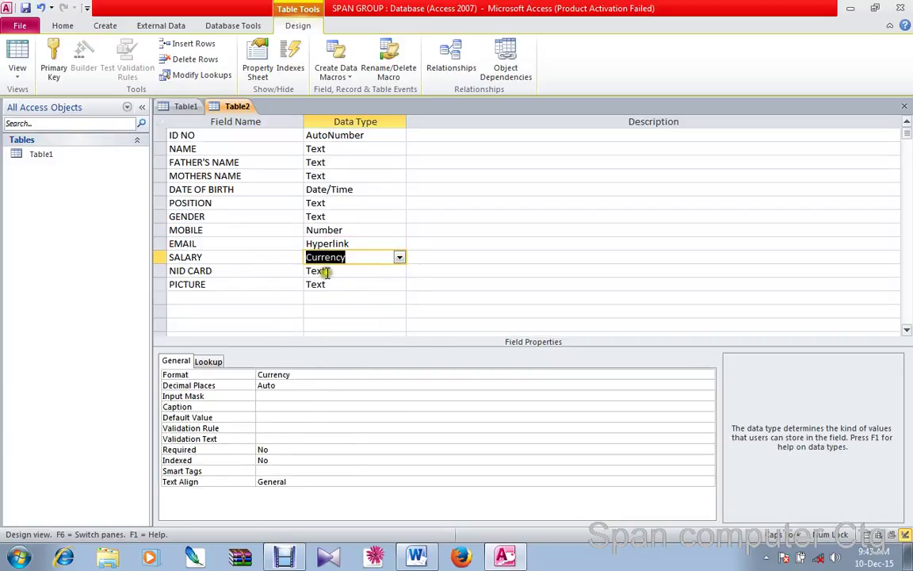
Set NID CARD to Attachment and PICTURE to OLE Object
left_click(323, 271)
left_click(400, 270)
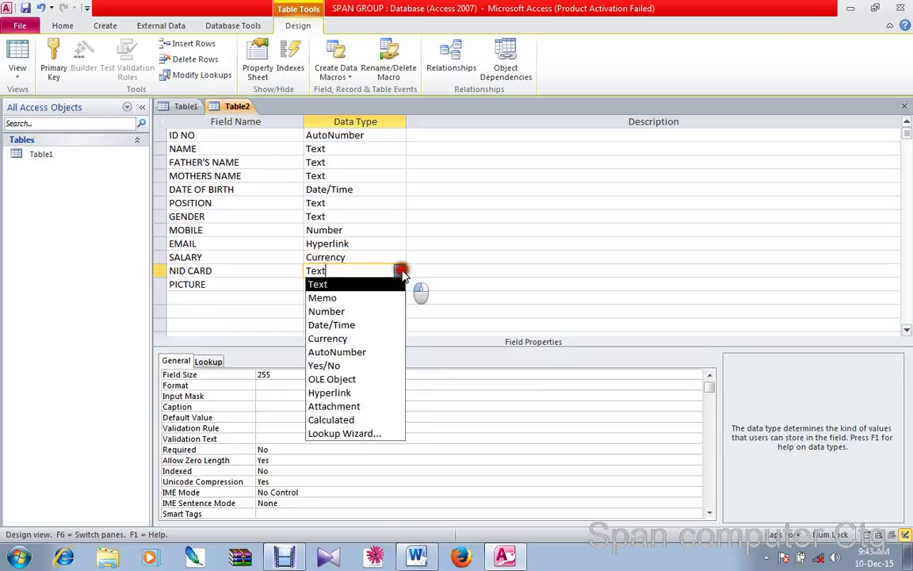
left_click(357, 406)
left_click(356, 286)
left_click(400, 284)
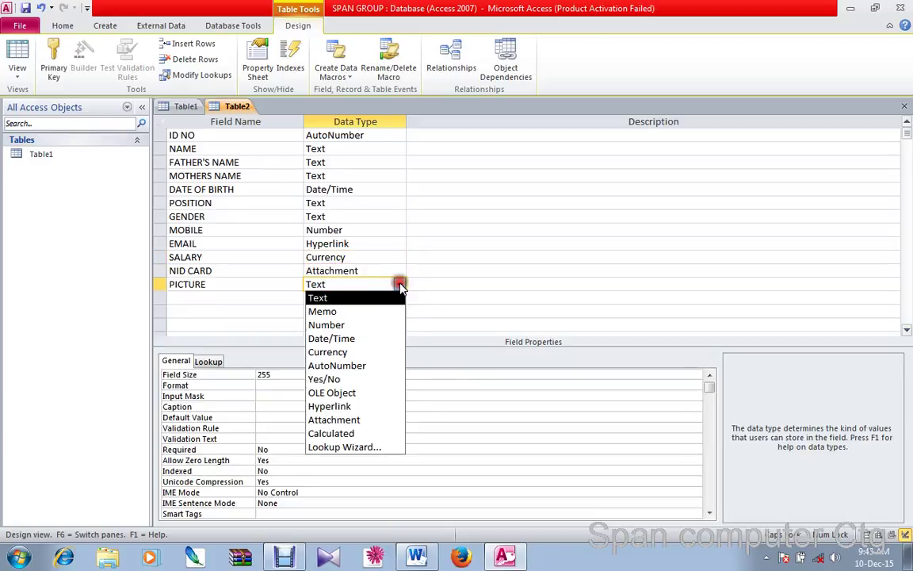
left_click(371, 394)
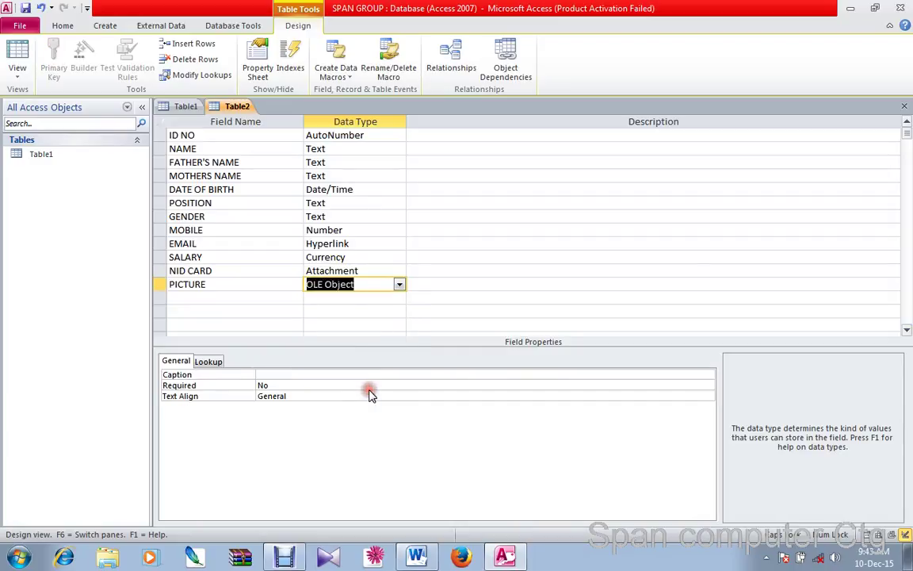
left_click(392, 295)
left_click(400, 298)
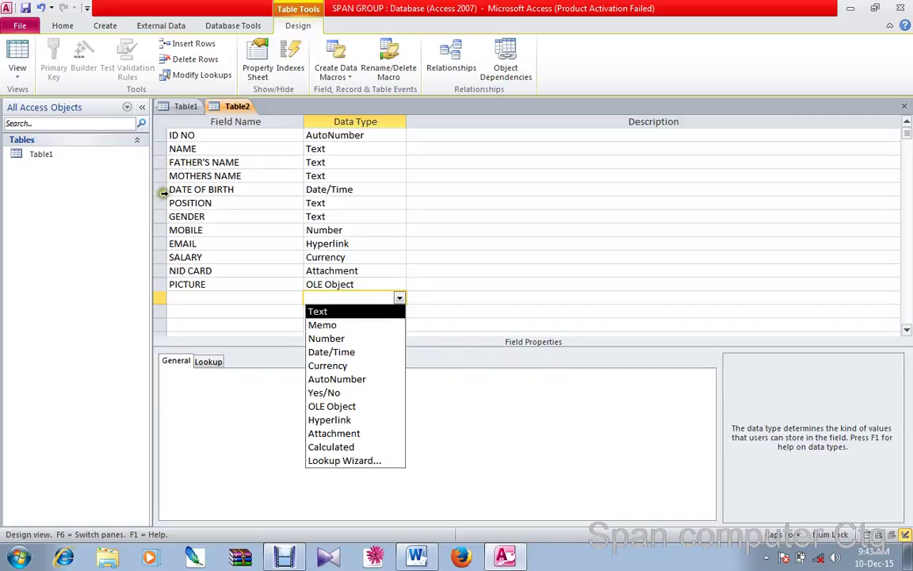
left_click(162, 190)
Insert a blank row above DATE OF BIRTH, name it ADDRESS and type it as Memo
right_click(163, 191)
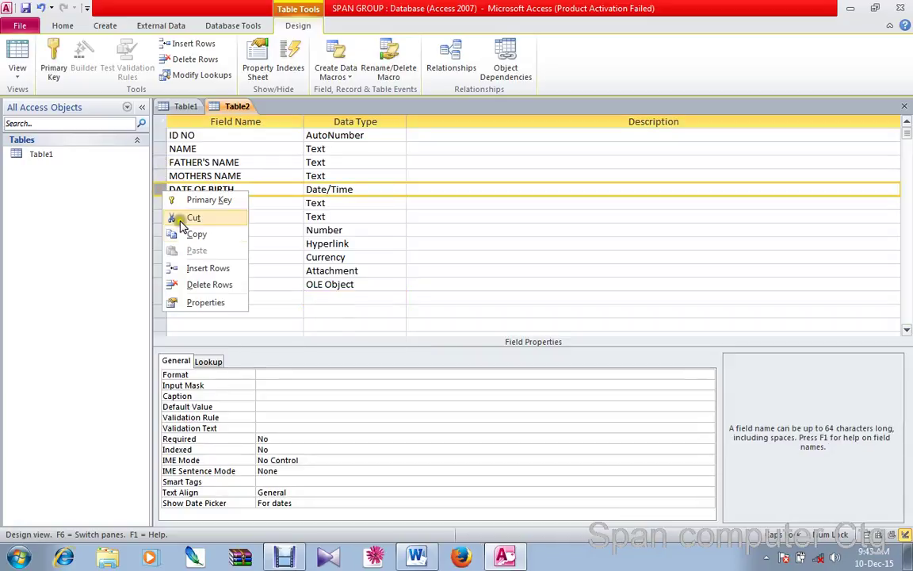
left_click(198, 269)
left_click(187, 189)
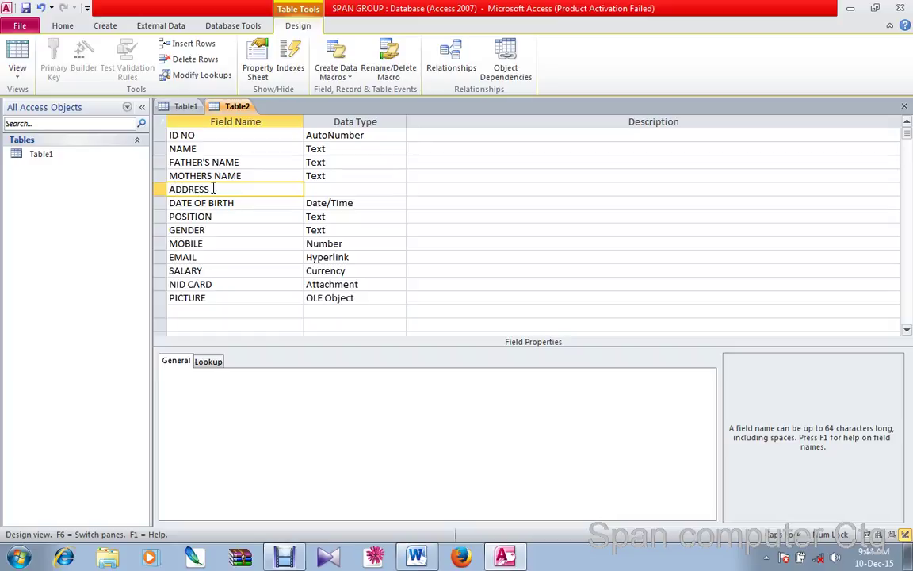
left_click(310, 188)
left_click(399, 190)
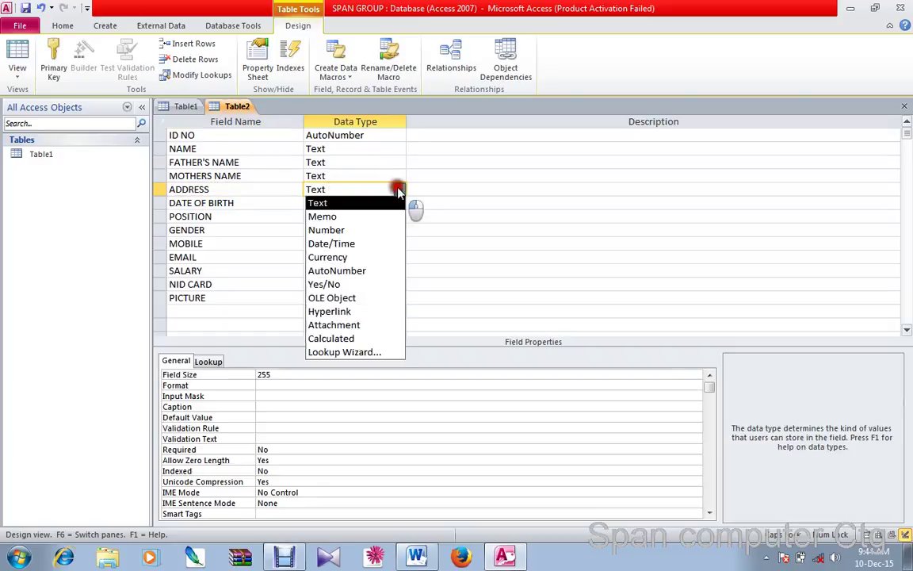
left_click(377, 217)
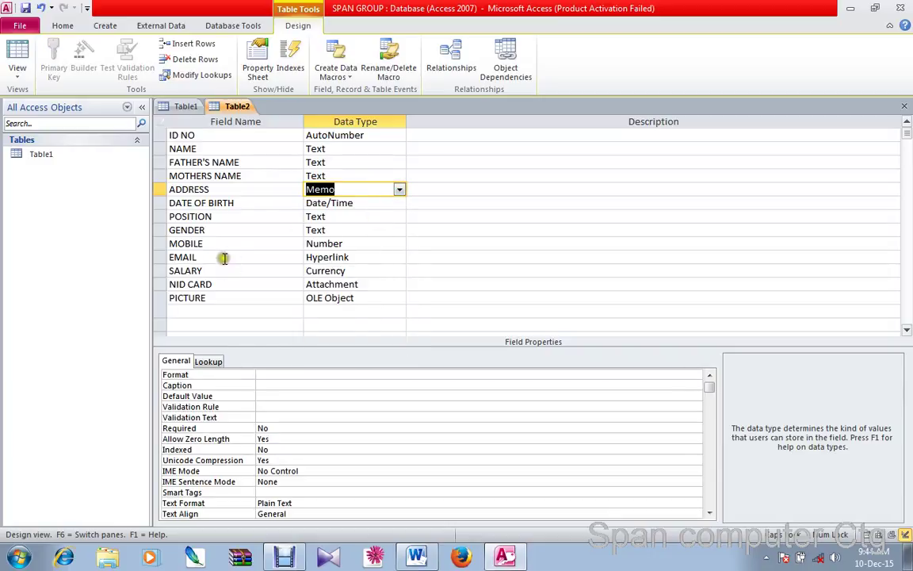
Keep ADDRESS as Memo, then open and dismiss the GENDER row's context menu
left_click(399, 191)
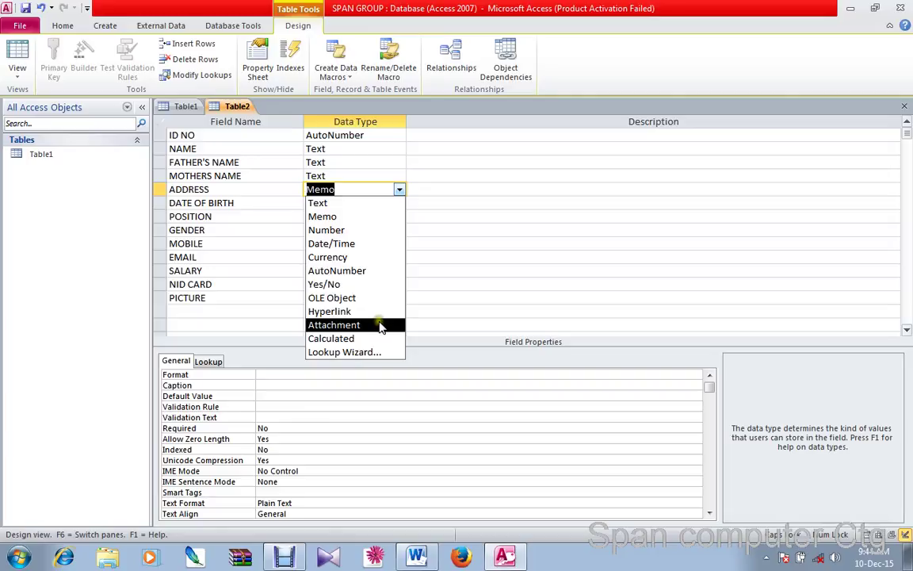
left_click(208, 311)
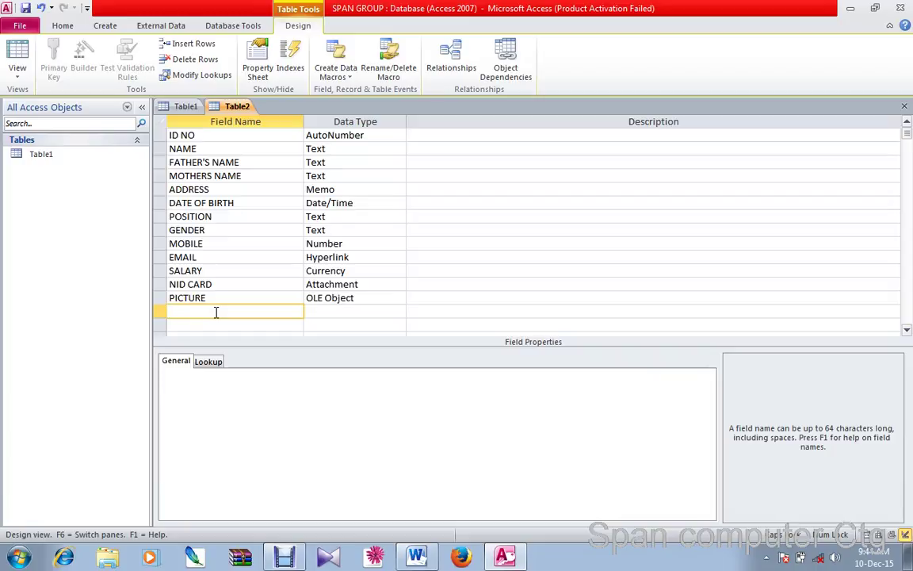
left_click(215, 311)
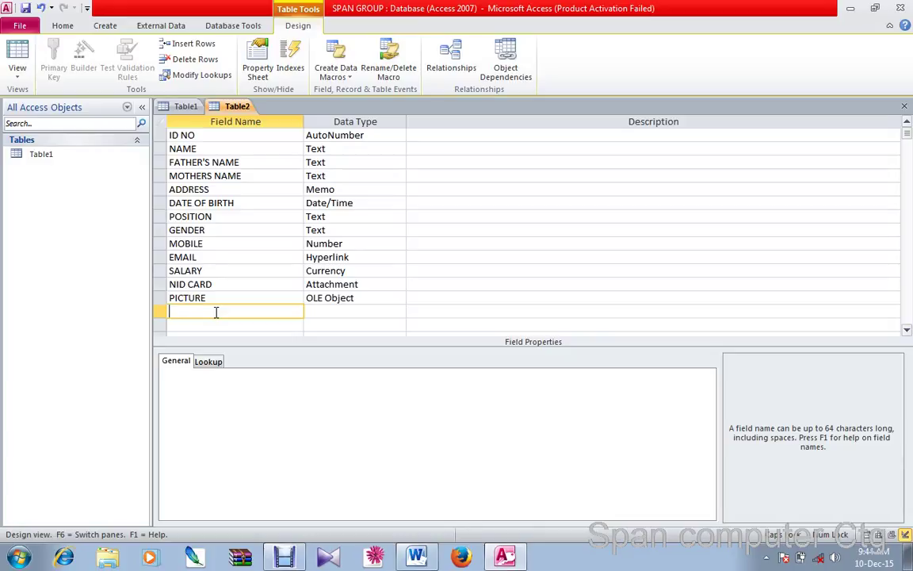
left_click(159, 229)
right_click(160, 230)
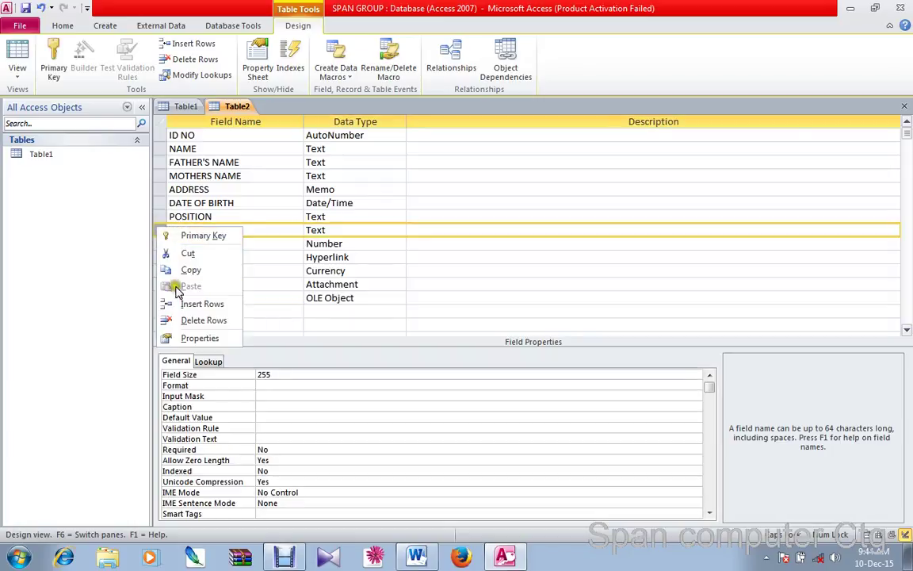
left_click(347, 221)
left_click(232, 230)
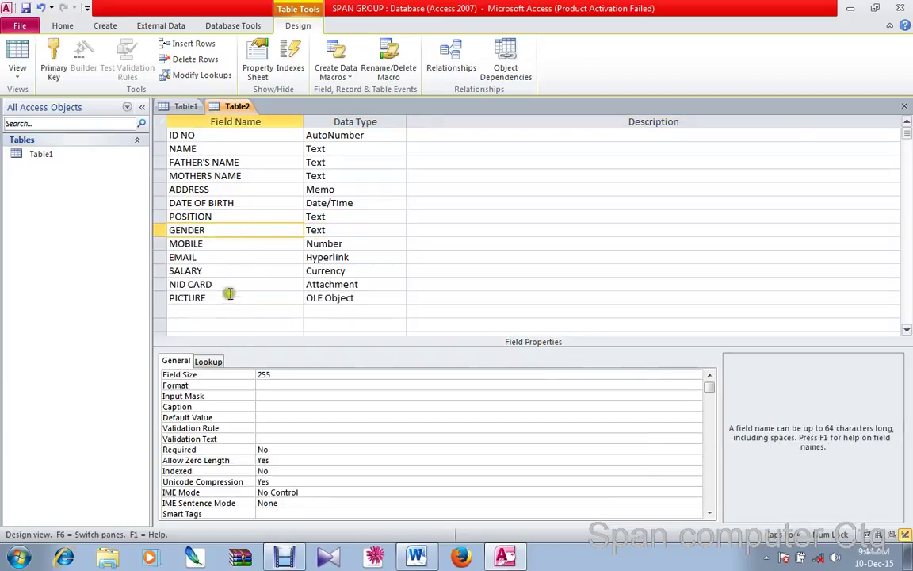
left_click(191, 312)
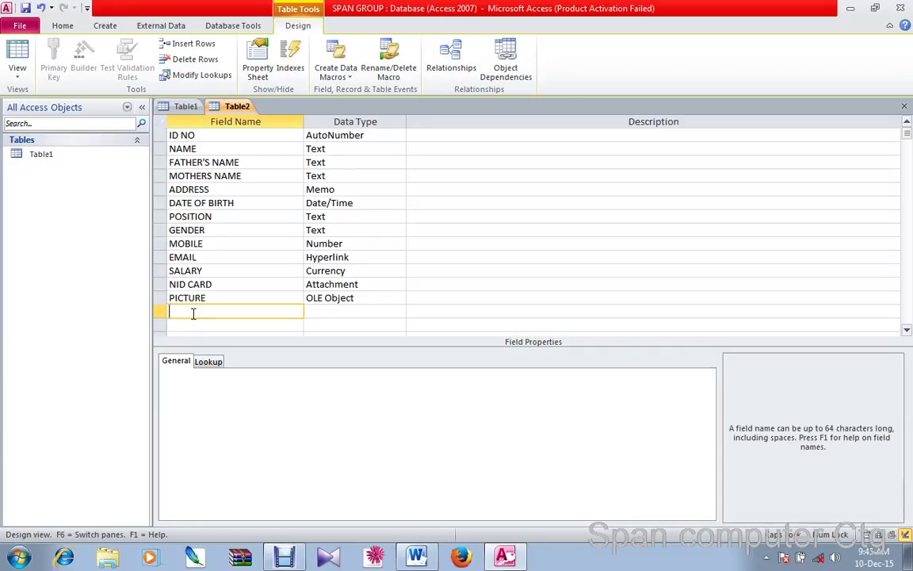
type("AA")
key("Tab")
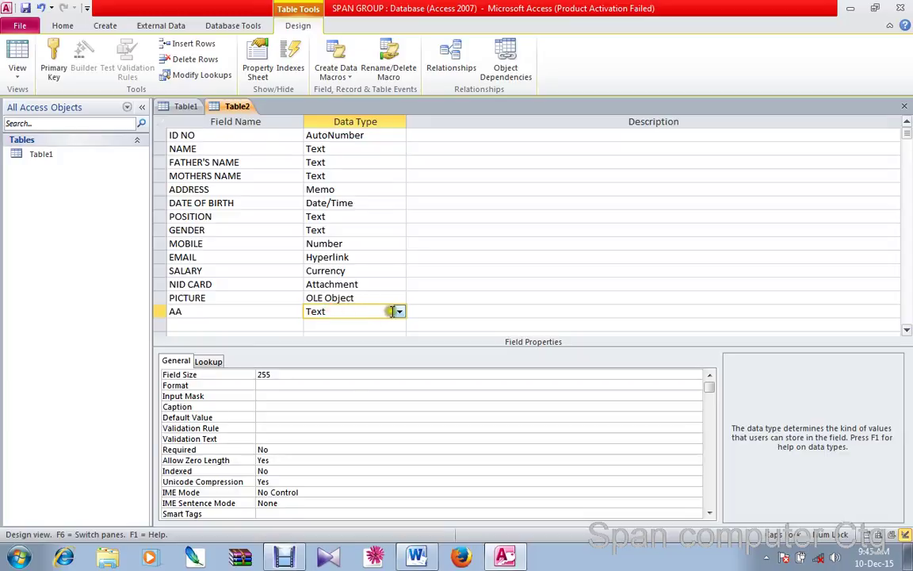
left_click(398, 312)
left_click(396, 405)
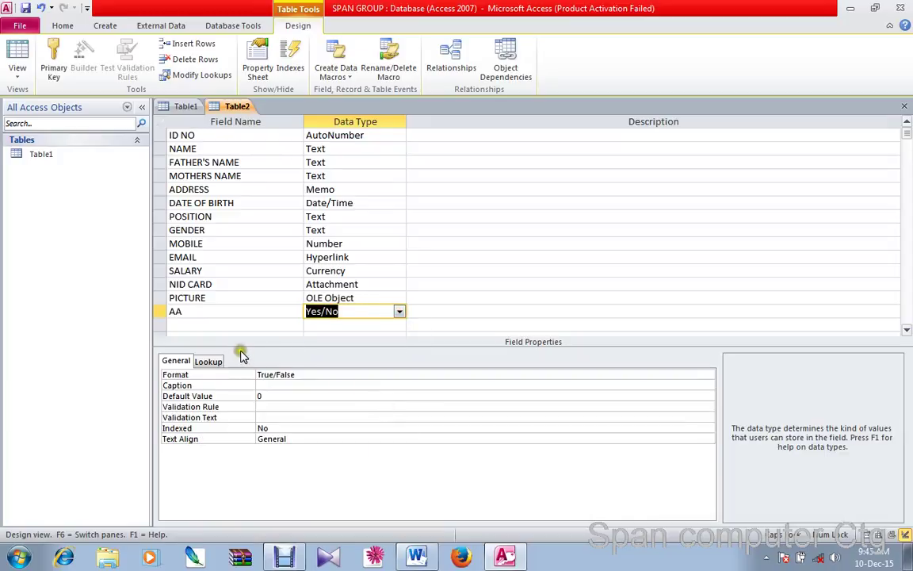
left_click(204, 324)
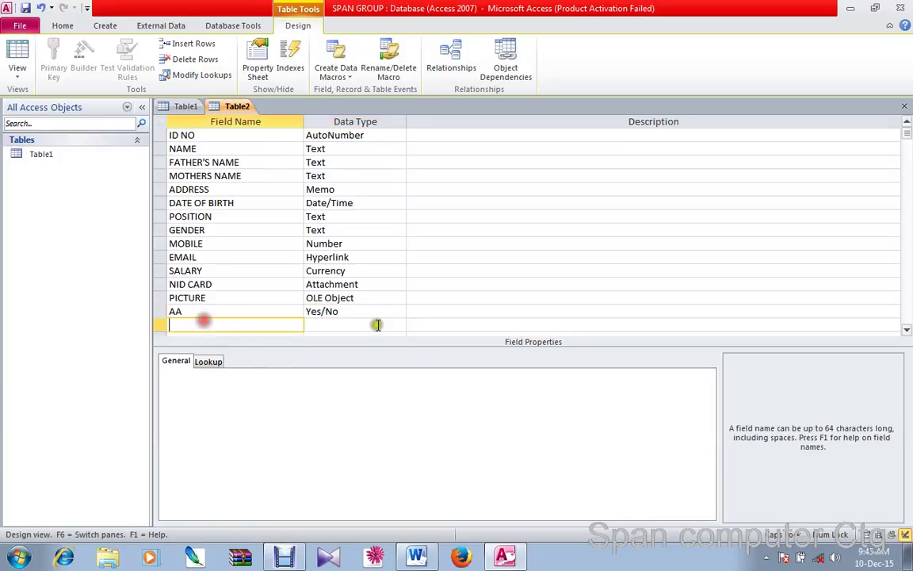
left_click(395, 324)
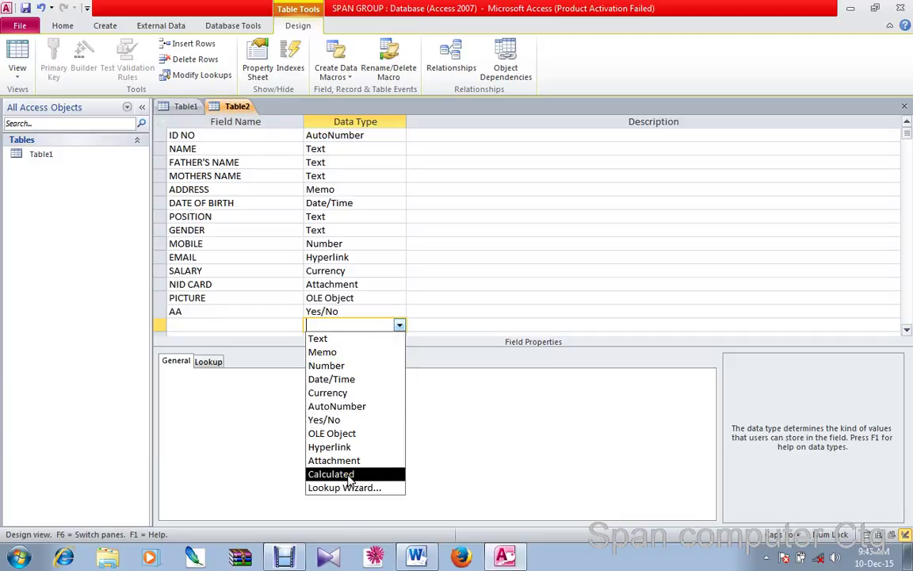
left_click(225, 297)
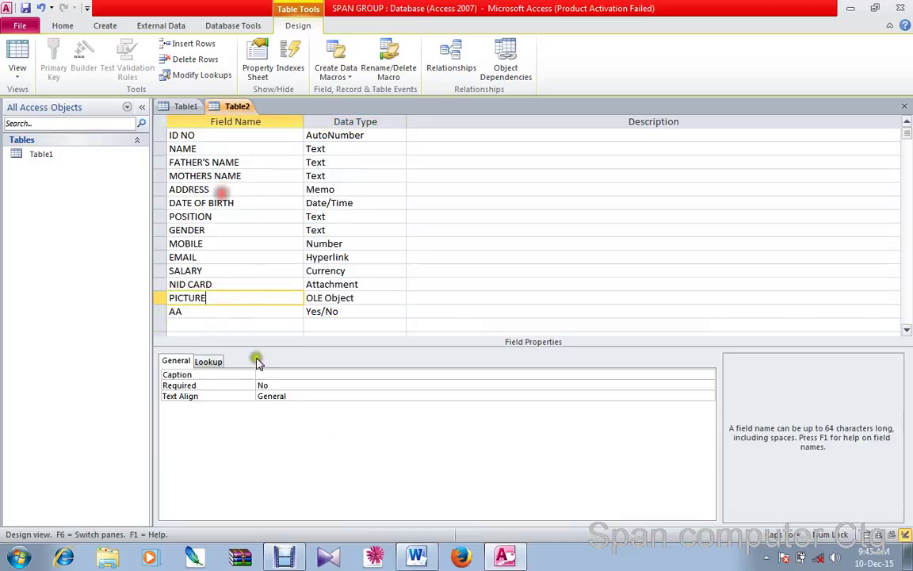
left_click(209, 315)
left_click(159, 310)
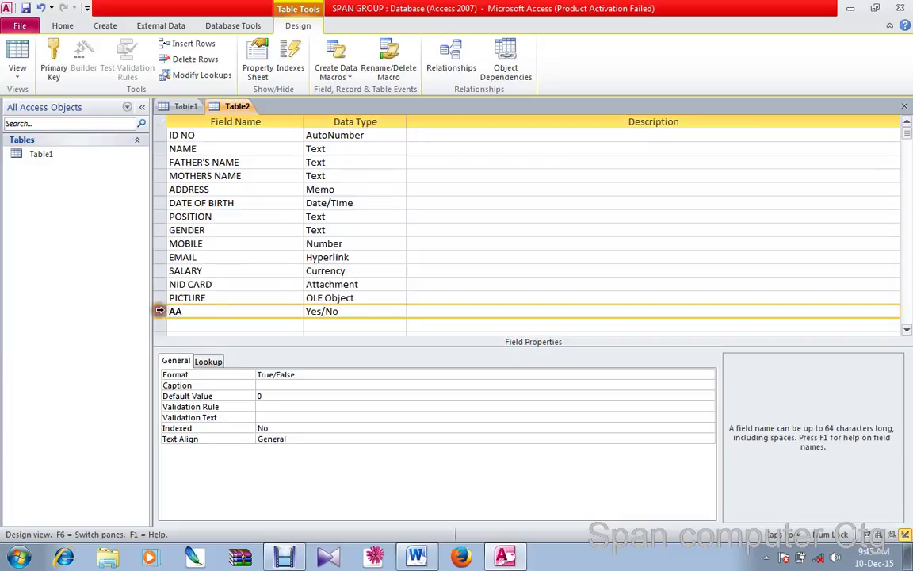
right_click(159, 311)
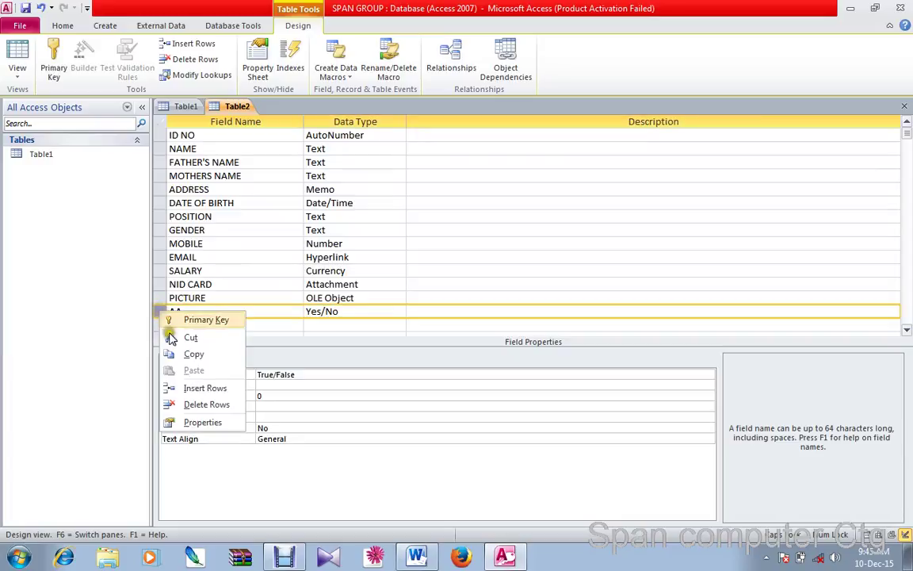
left_click(202, 403)
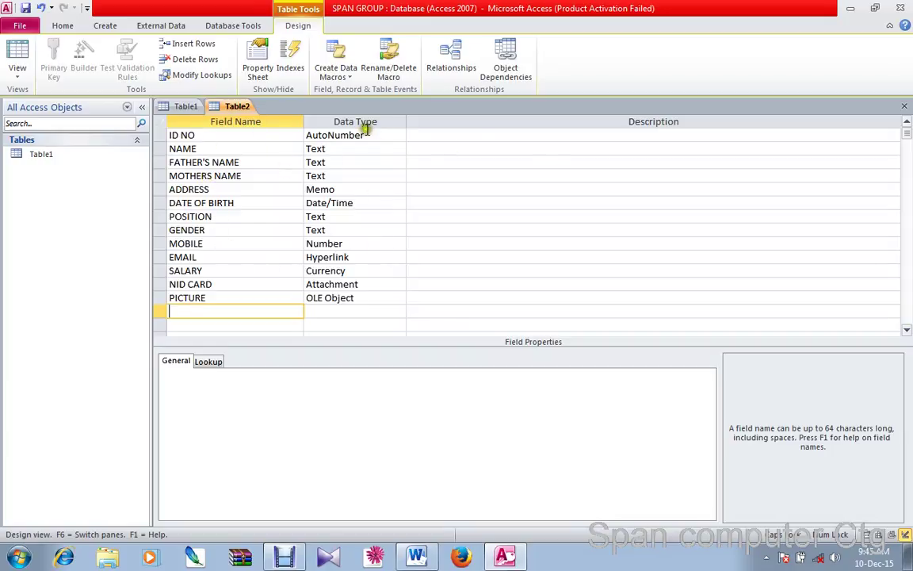
Save the table design as DATA and decline adding a primary key
left_click(26, 10)
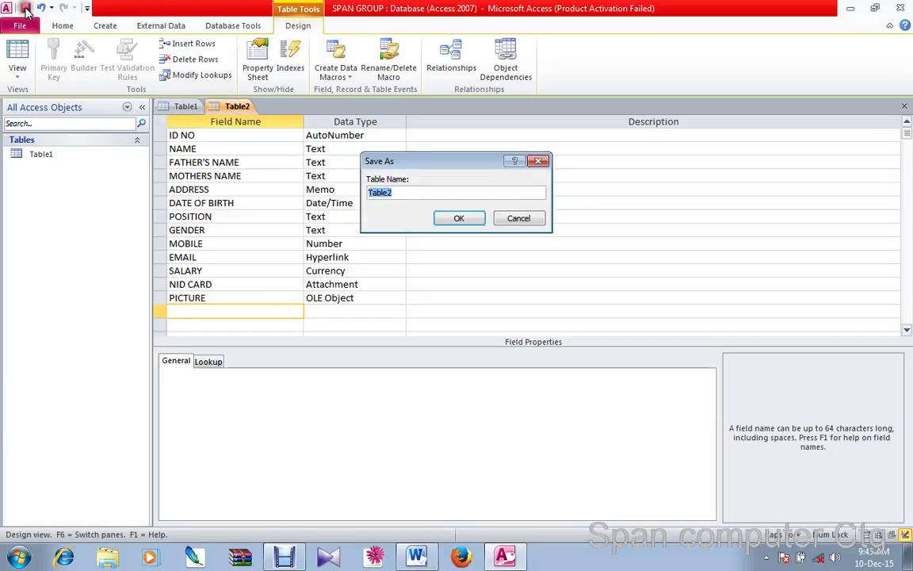
left_click_drag(416, 156, 336, 181)
left_click(387, 184)
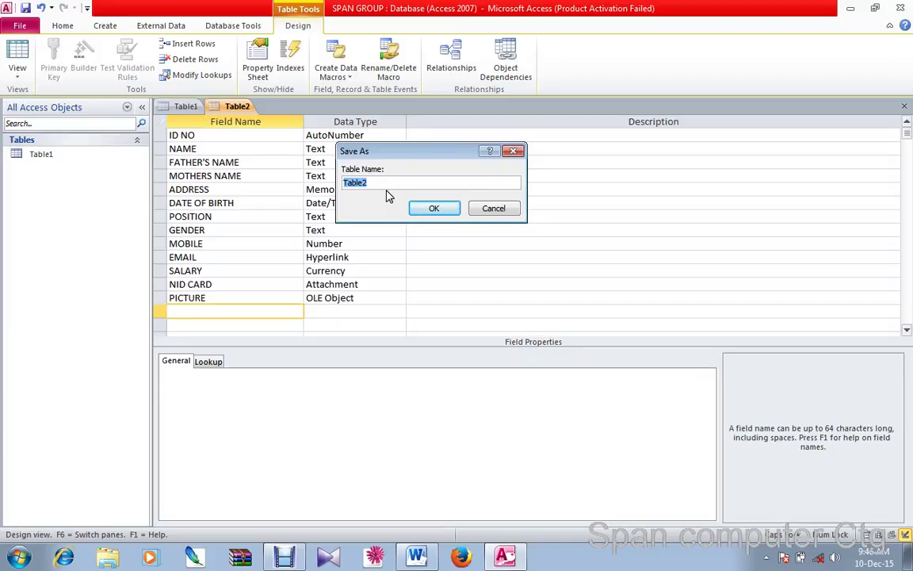
type("DATA")
left_click(397, 179)
left_click(433, 207)
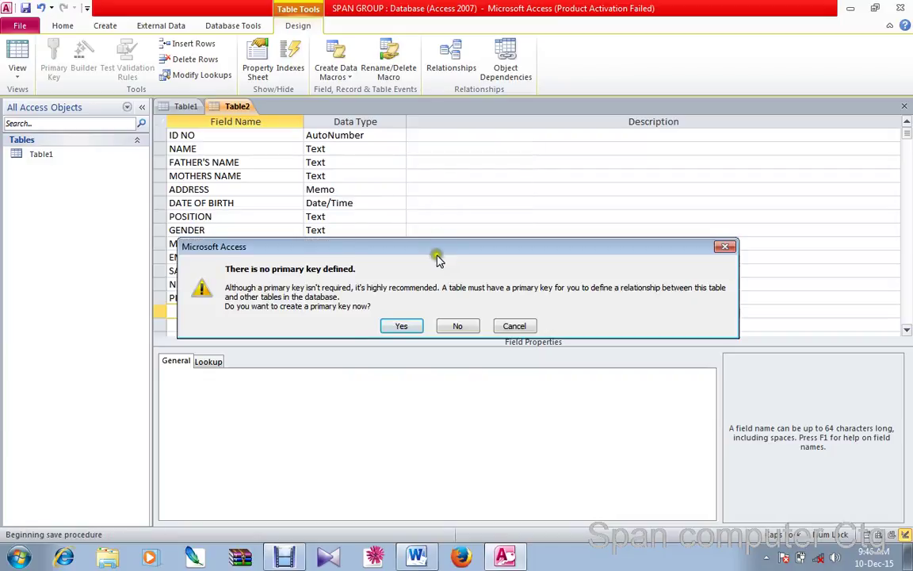
left_click_drag(414, 252, 413, 153)
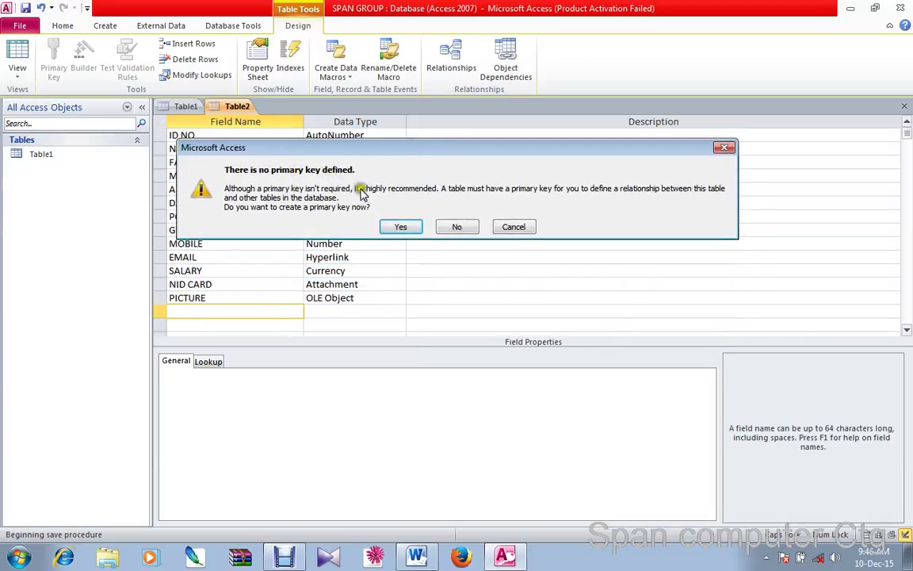
left_click(456, 230)
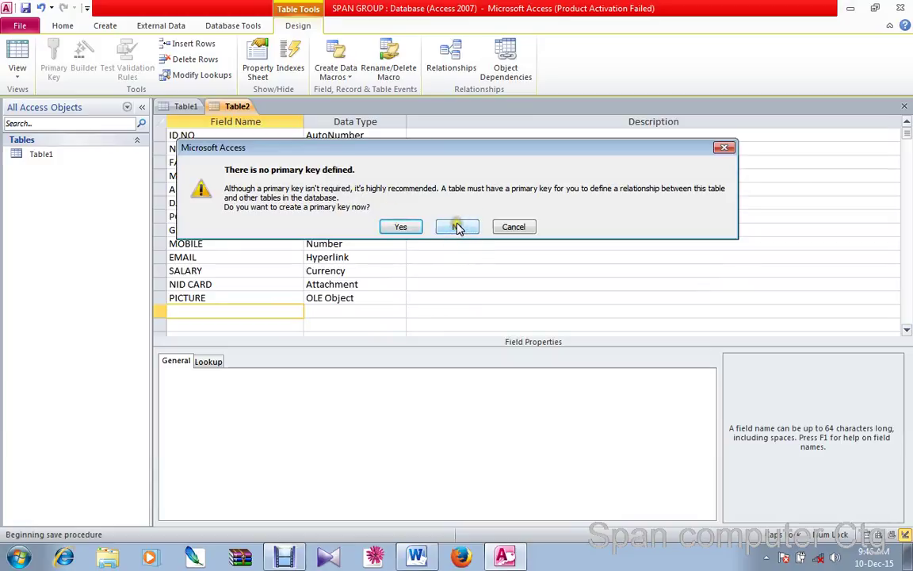
left_click(456, 228)
left_click(455, 228)
left_click(65, 174)
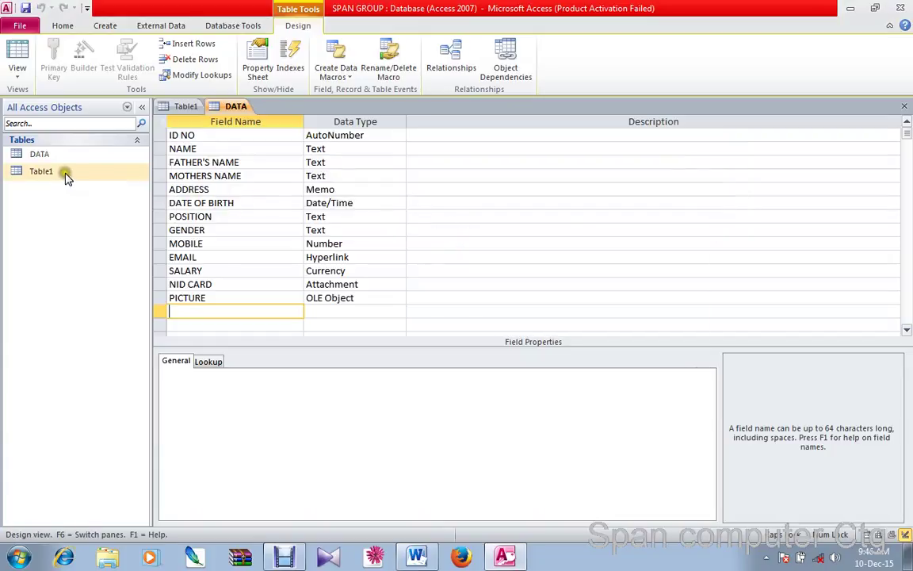
Close Table1 without saving so it is discarded, then close DATA's design view
left_click(42, 154)
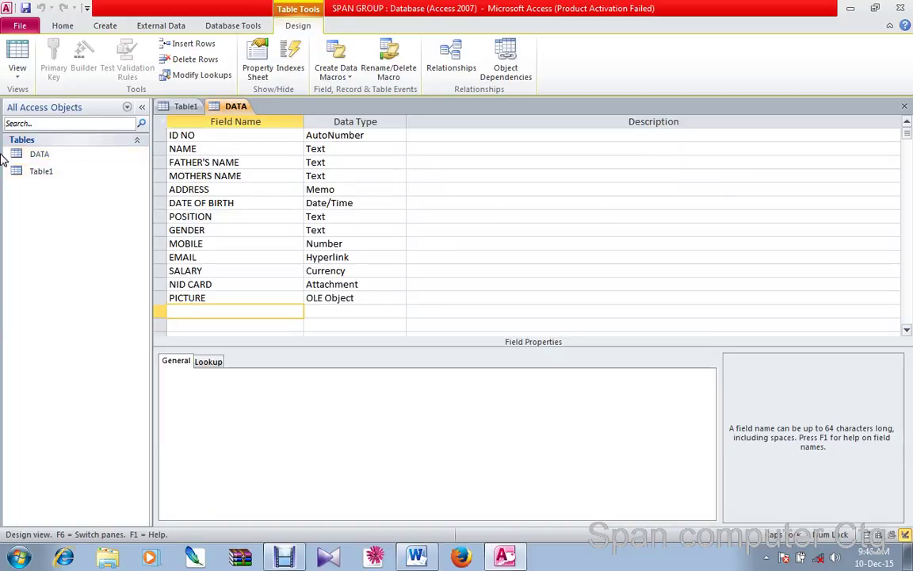
left_click(39, 156)
left_click(49, 177)
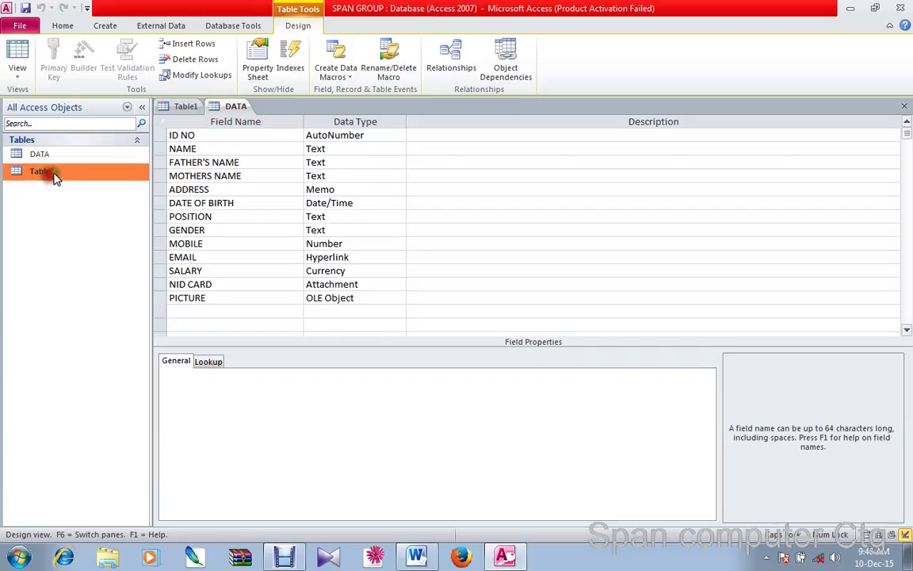
left_click(185, 106)
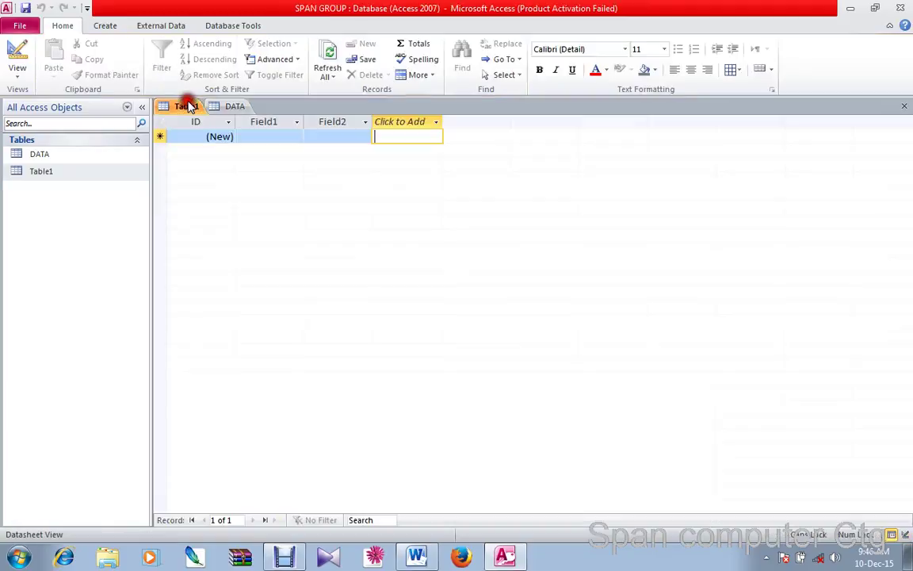
left_click(904, 106)
left_click(460, 315)
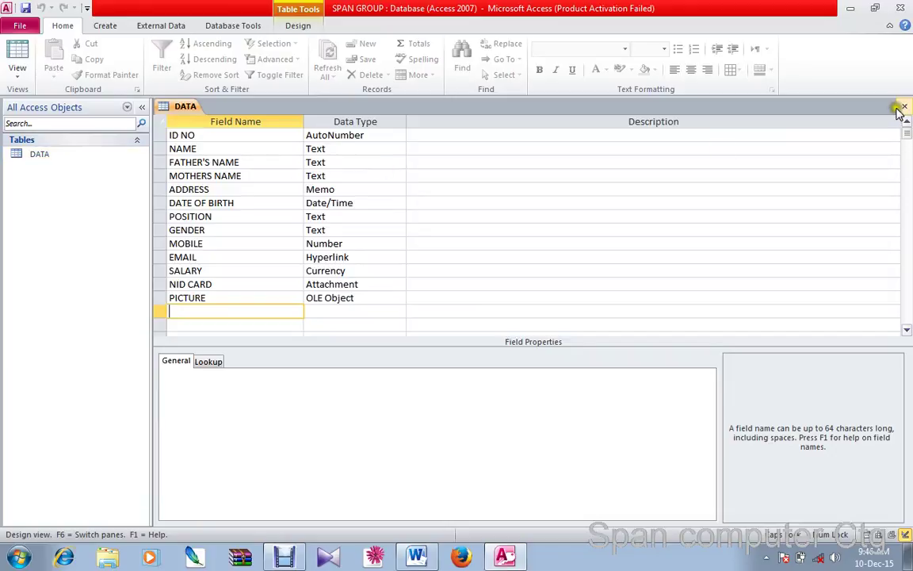
left_click(904, 108)
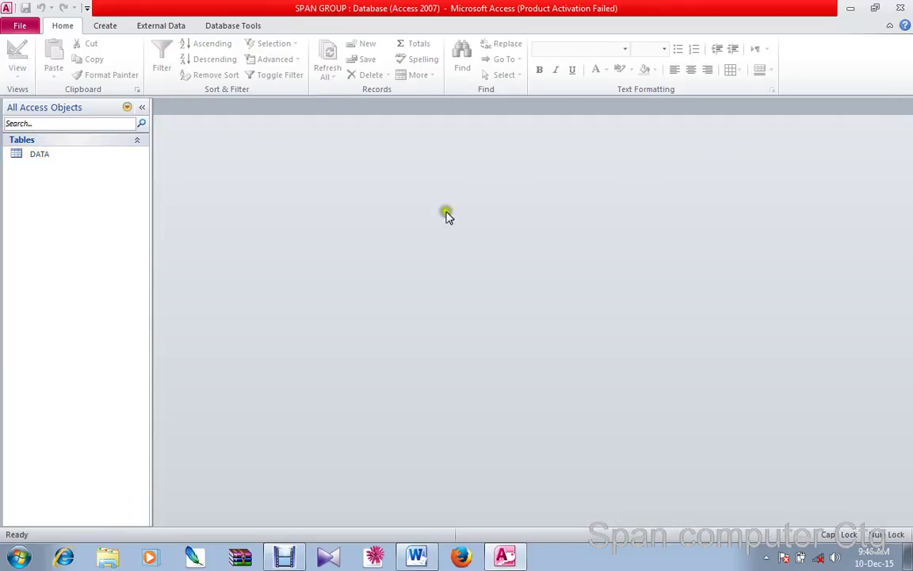
Open DATA's datasheet and step through the NAME to DATE OF BIRTH cells
double_click(36, 154)
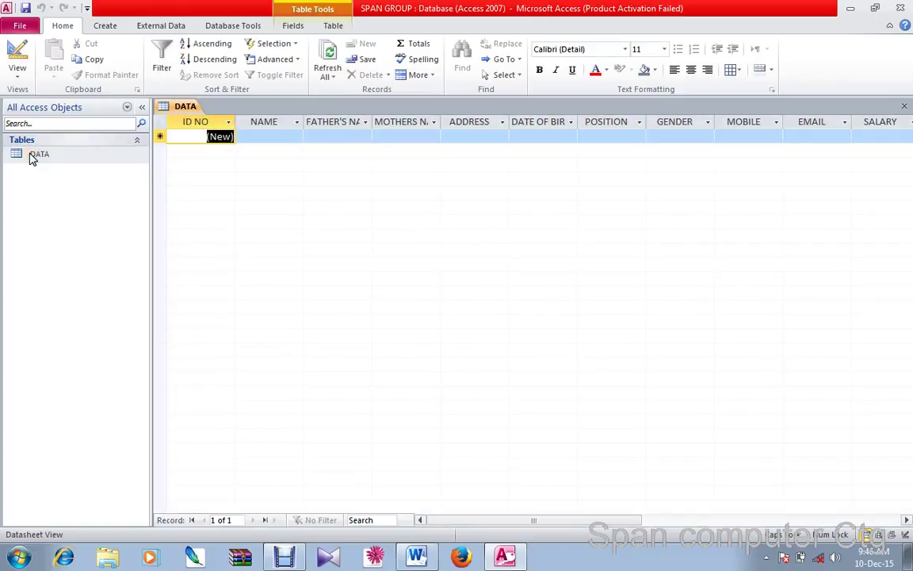
left_click(262, 136)
left_click(320, 138)
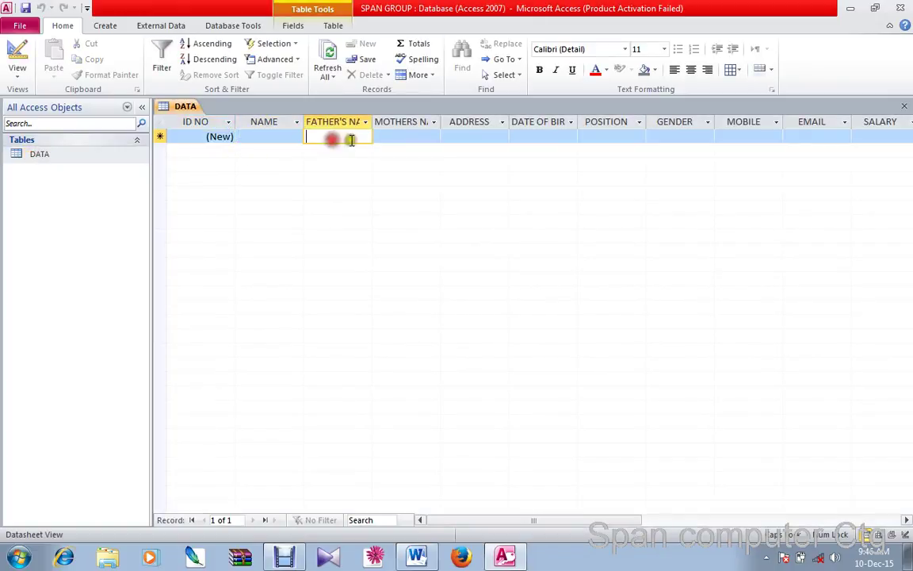
left_click(412, 137)
left_click(464, 137)
left_click(539, 136)
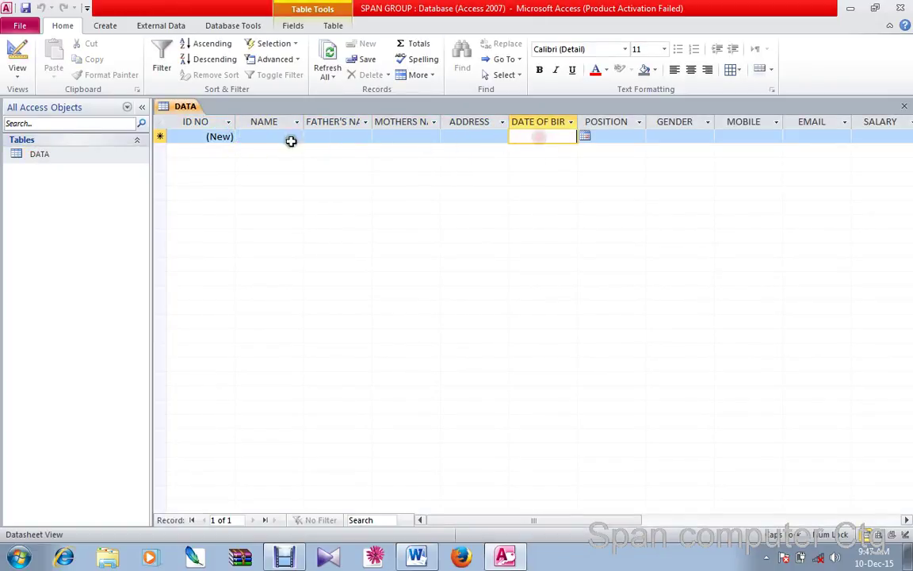
left_click(267, 136)
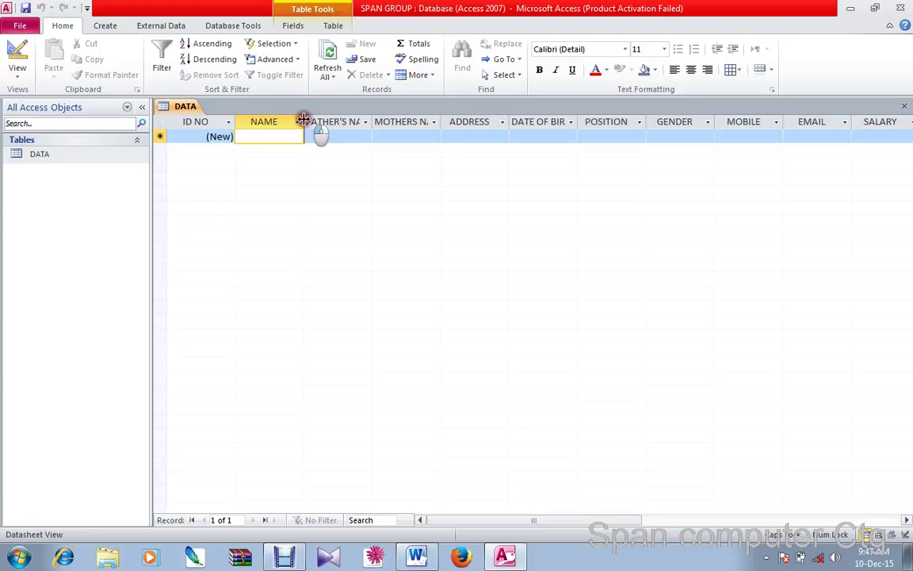
Drag the NAME, FATHER'S NAME, MOTHERS NAME and ADDRESS column borders wider
left_click_drag(303, 121, 338, 127)
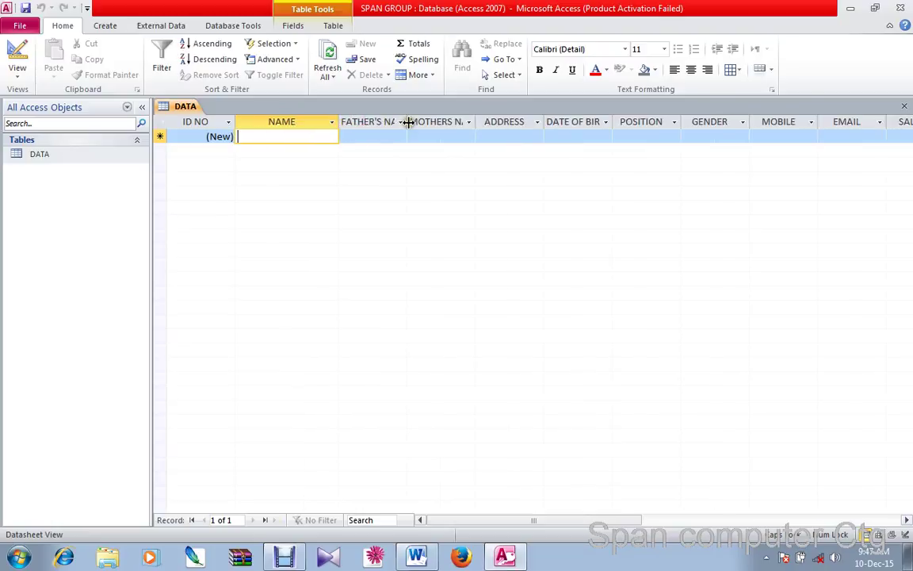
left_click_drag(472, 141, 471, 138)
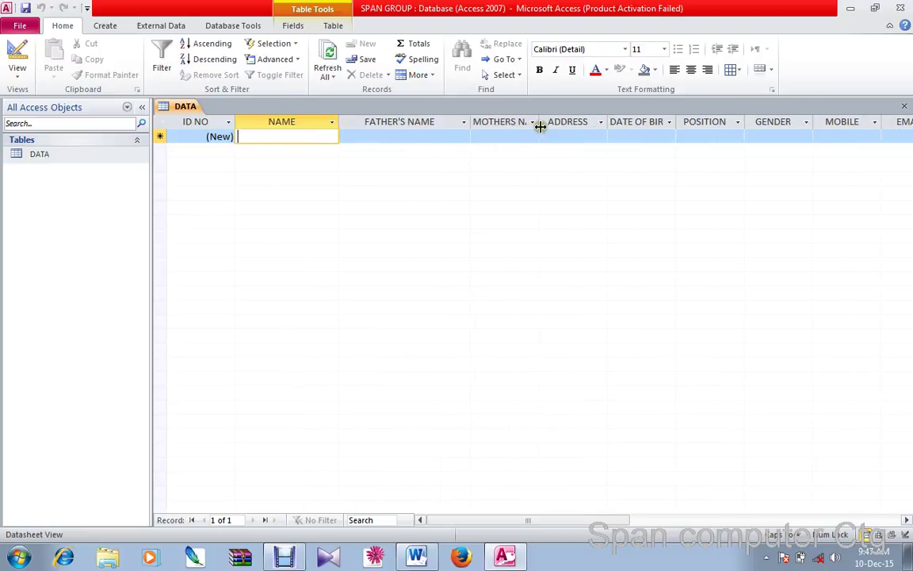
left_click_drag(540, 123, 579, 138)
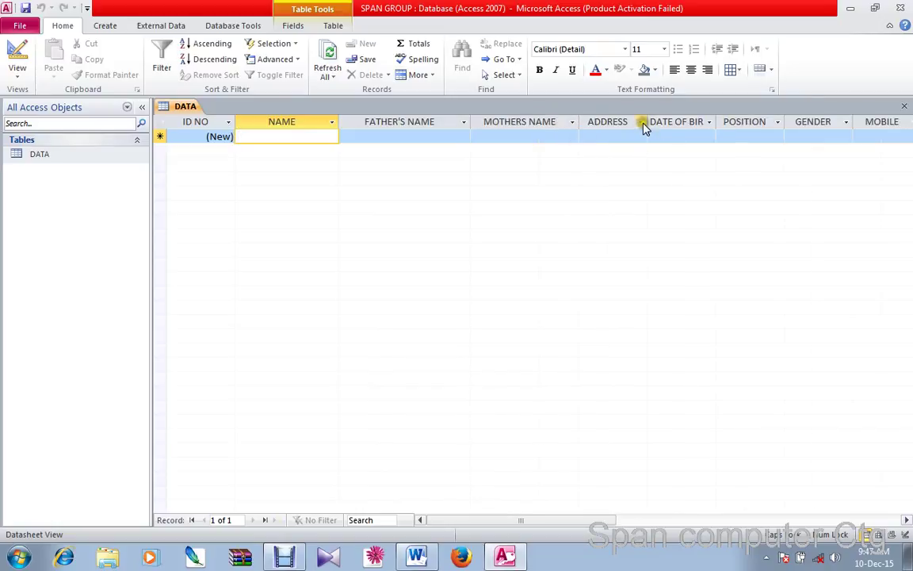
left_click_drag(646, 122, 672, 130)
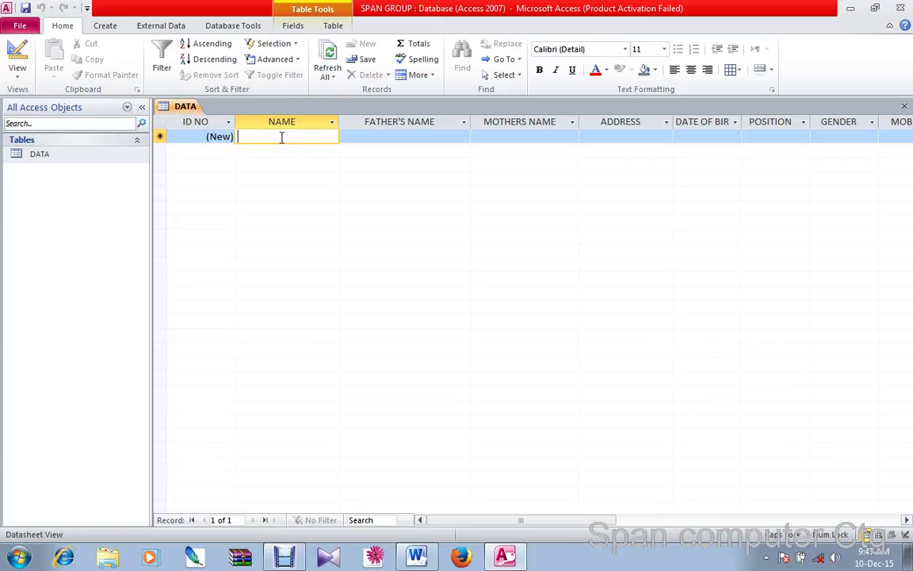
Enter the first record's name and look over the POSITION dropdown choices
type("JIHAD")
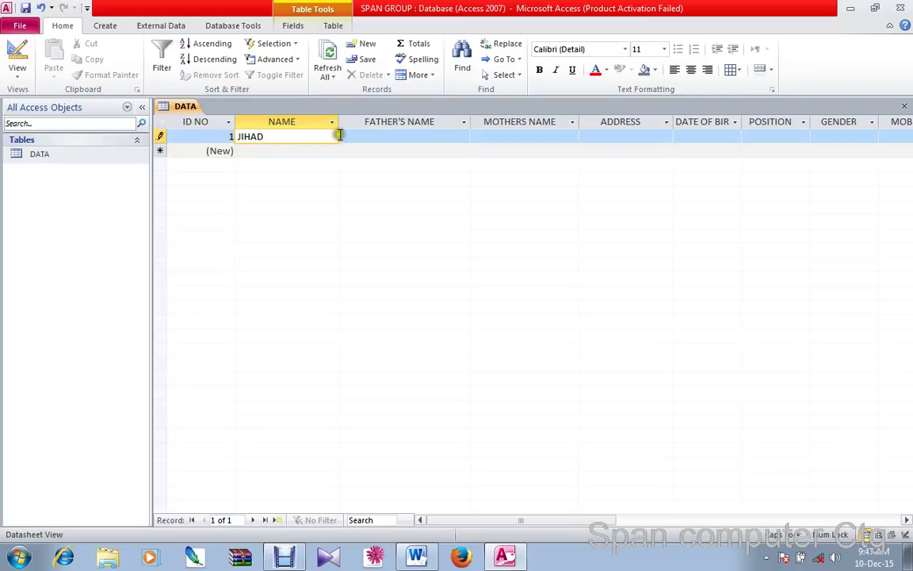
left_click(376, 137)
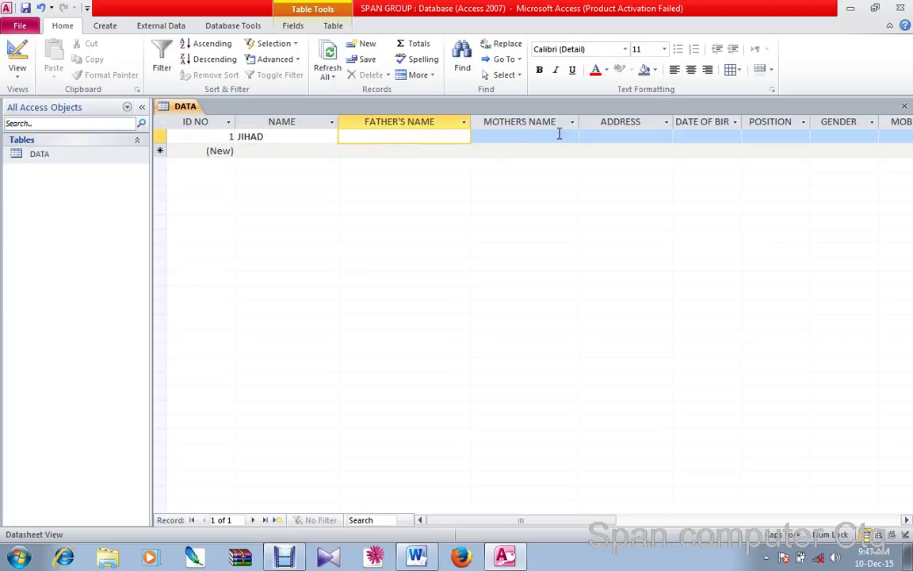
left_click(617, 132)
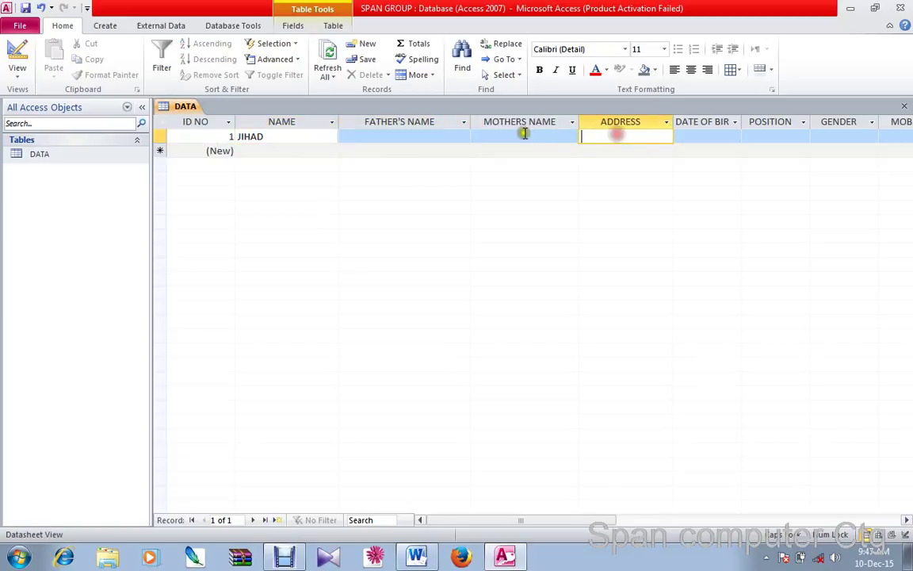
left_click(539, 134)
left_click(774, 136)
left_click(802, 136)
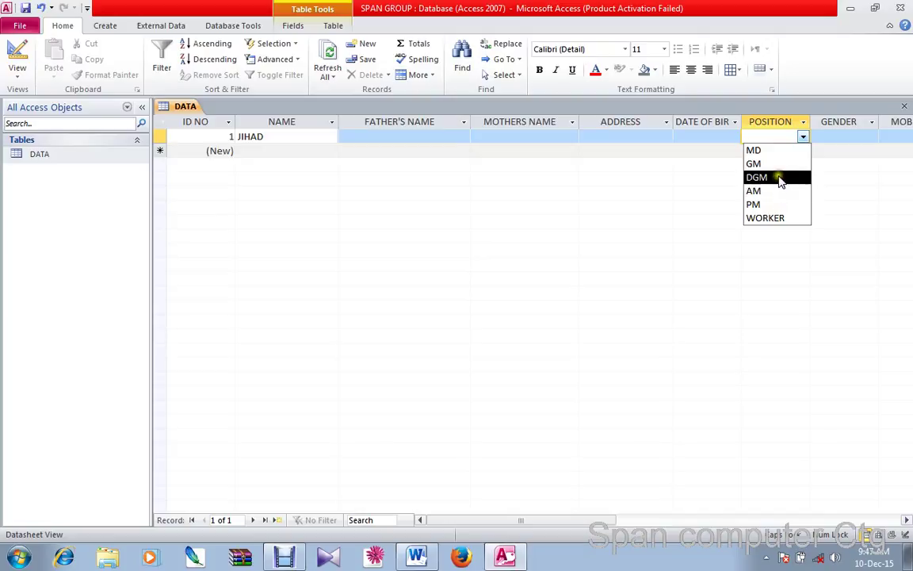
Fill in record 1's father's name, mother's name and address
left_click(425, 137)
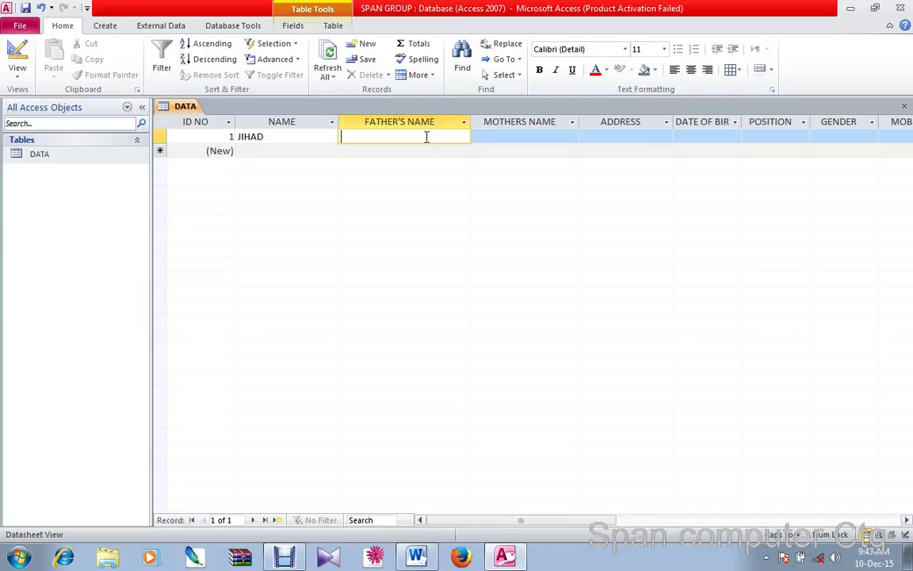
left_click(492, 137)
type("SDFGUJI")
left_click(634, 136)
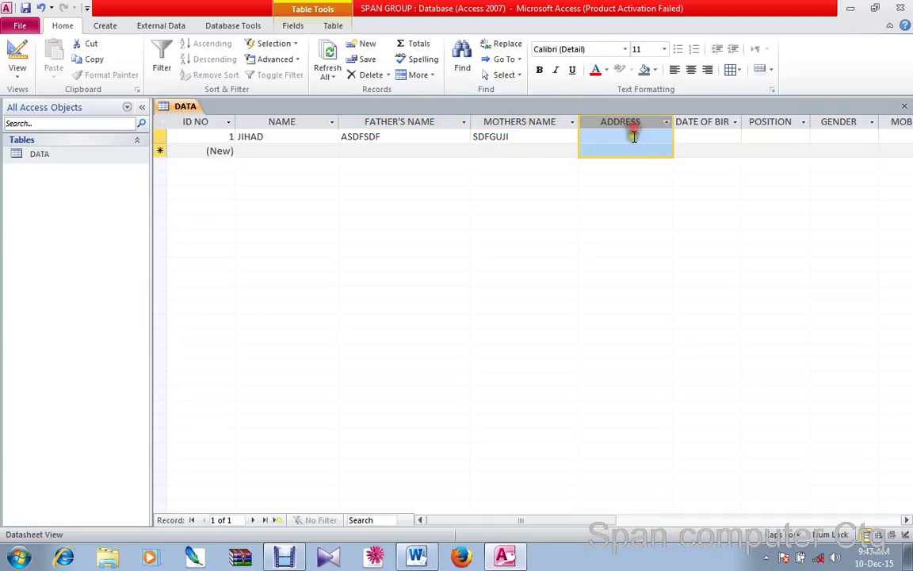
type("DFGHJI")
left_click(685, 137)
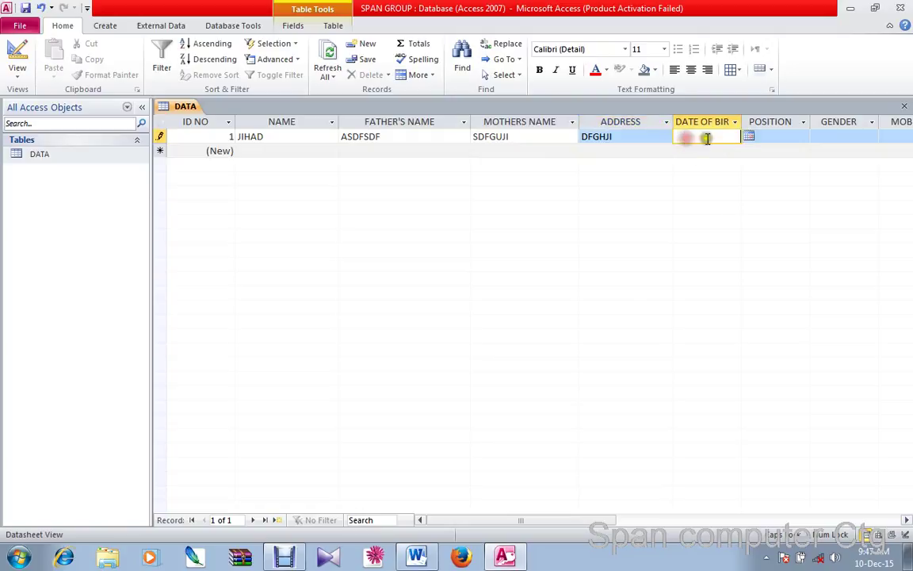
left_click(747, 139)
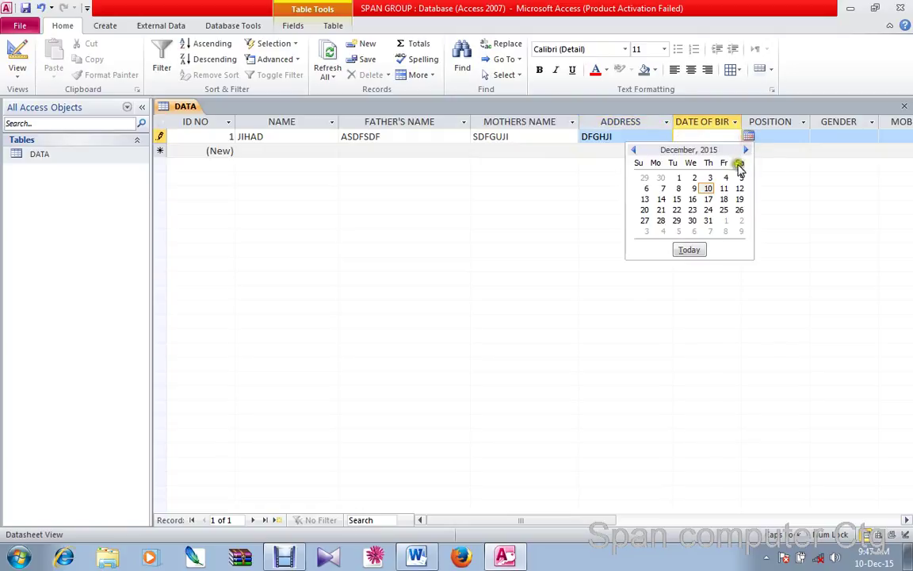
left_click(746, 149)
left_click(746, 150)
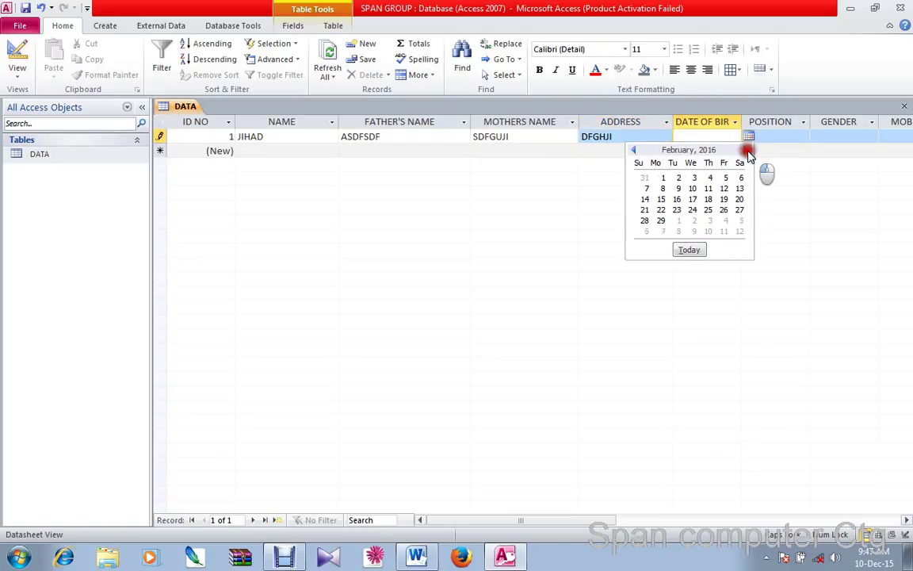
left_click(746, 149)
left_click(745, 150)
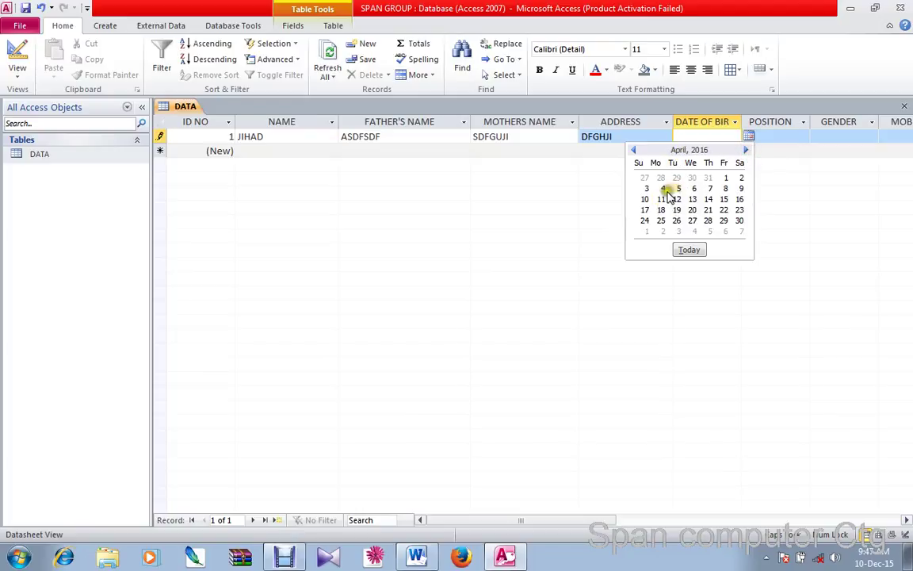
left_click(664, 189)
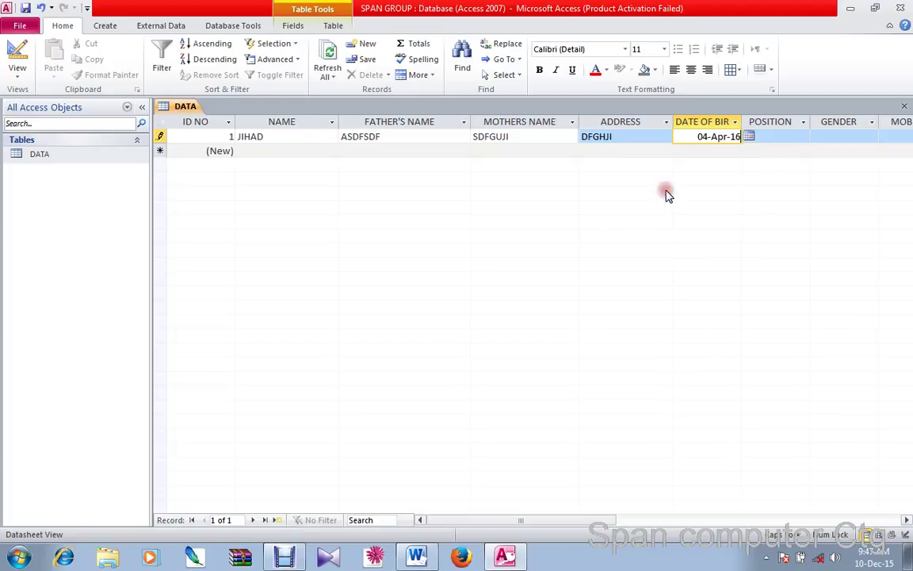
double_click(737, 138)
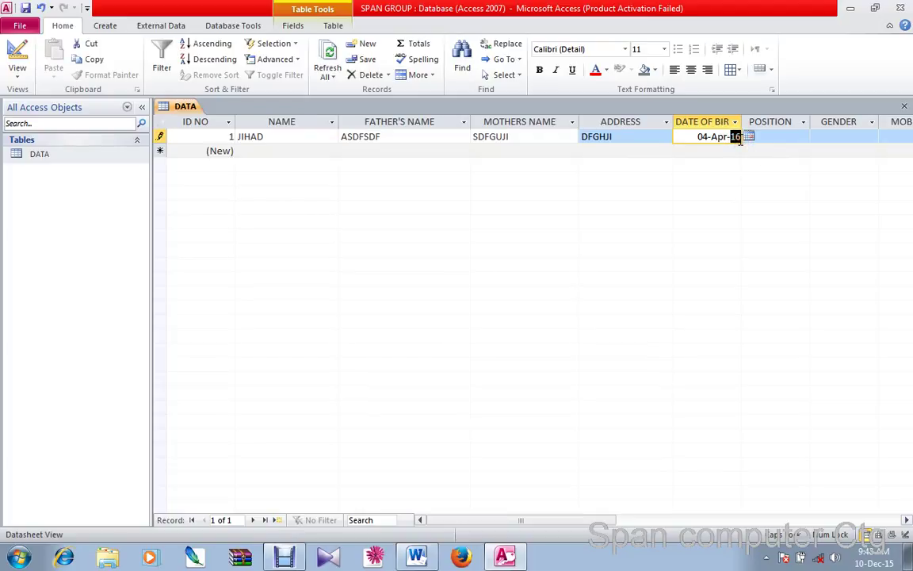
type("1")
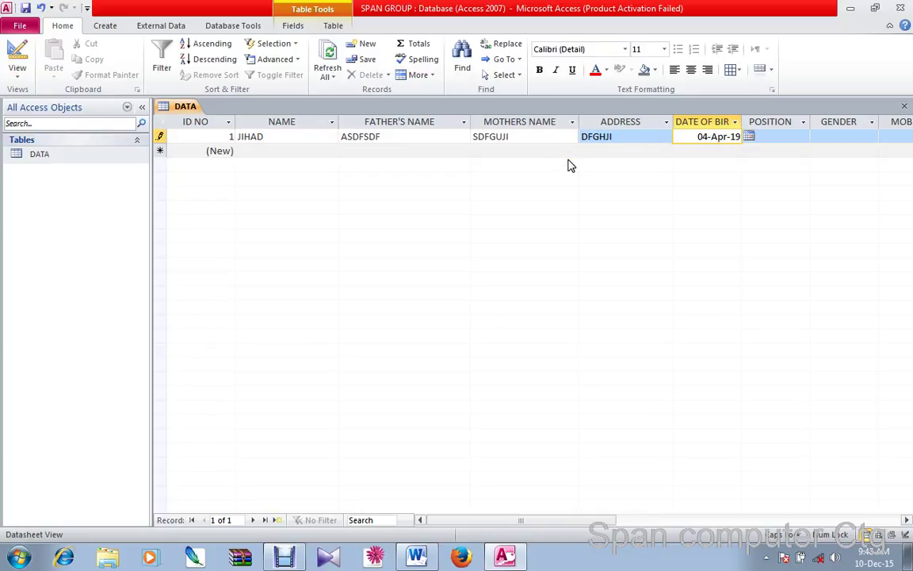
Choose DGM as the position and MALE as the gender
left_click(774, 137)
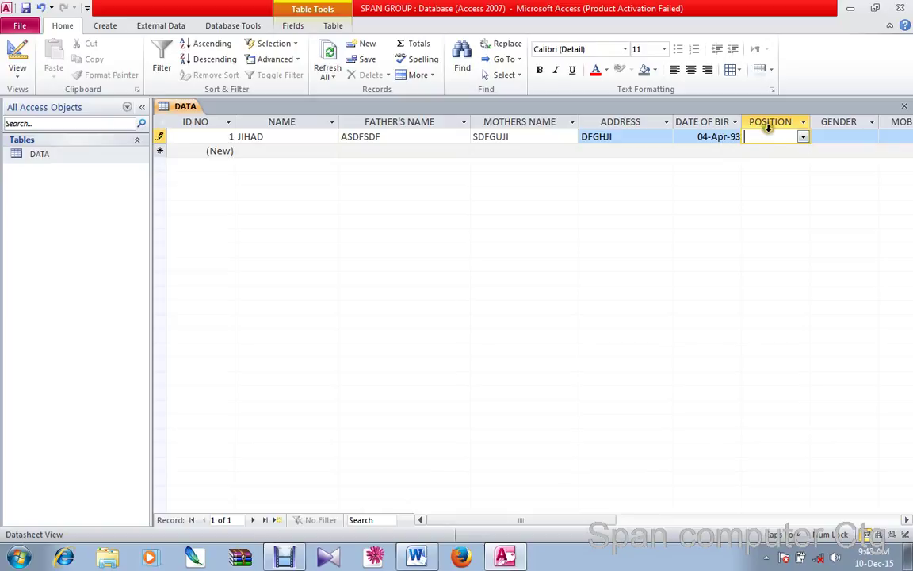
left_click(802, 137)
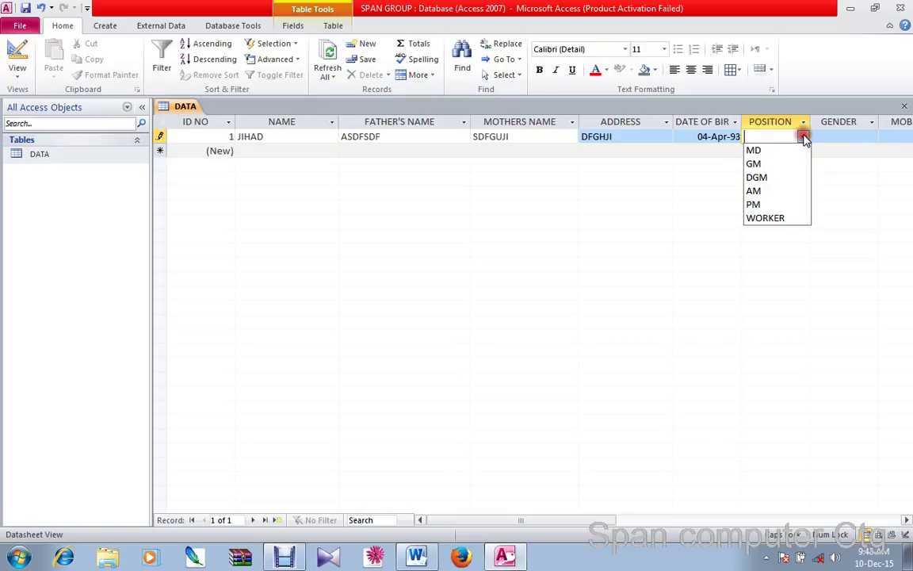
left_click(785, 181)
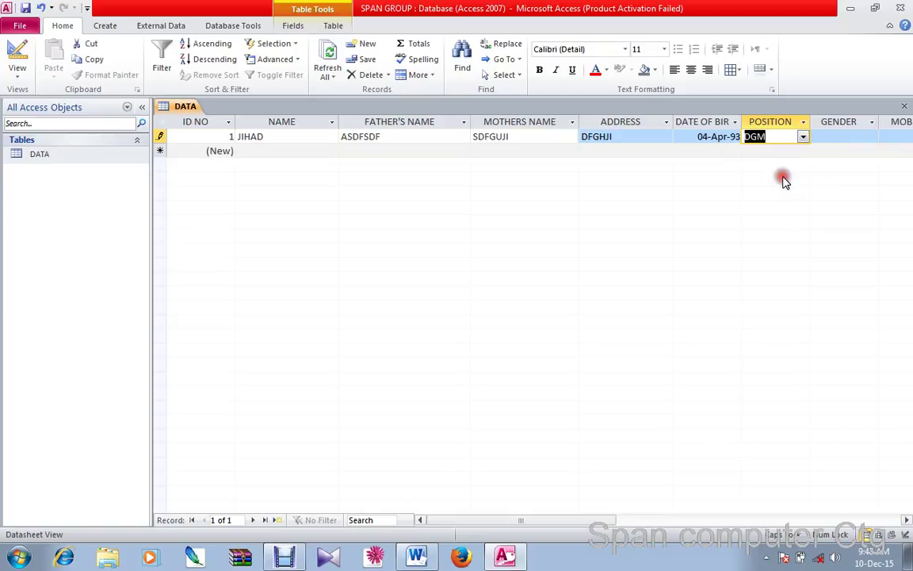
left_click(825, 136)
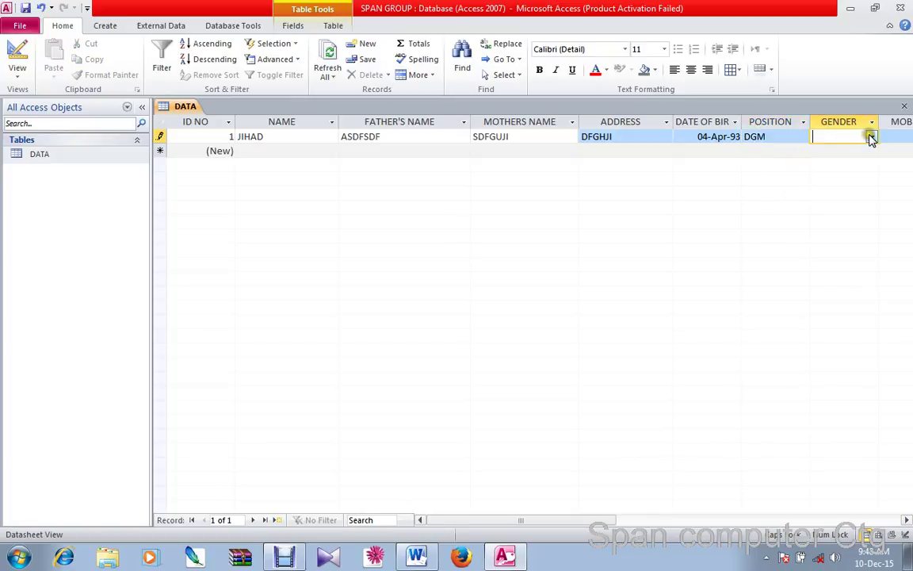
left_click(871, 139)
left_click(826, 149)
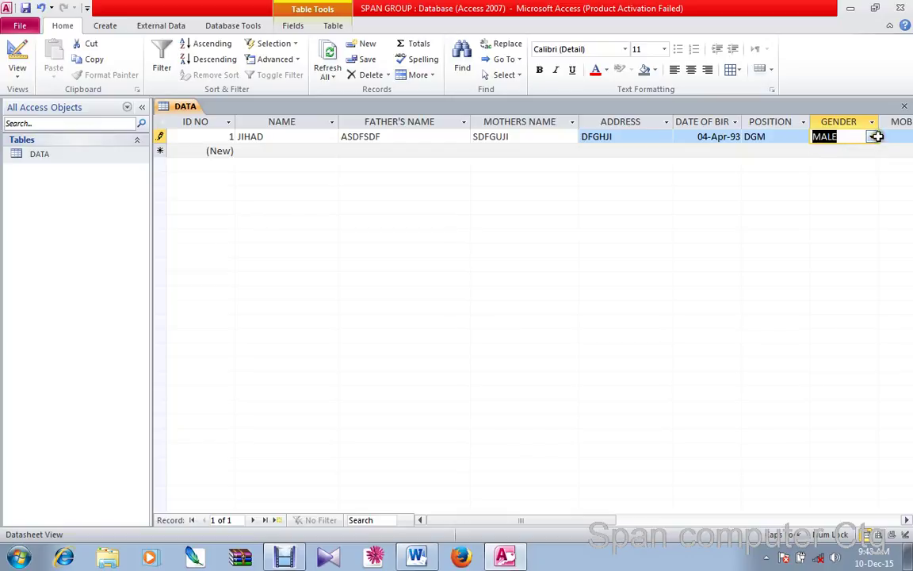
key("Tab")
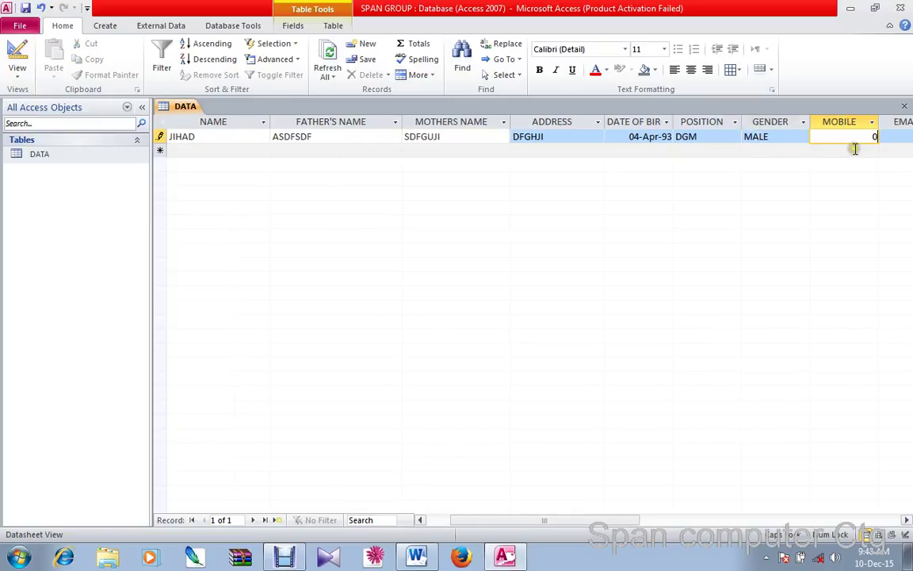
Enter an 11-digit mobile number and dismiss the invalid-value errors it triggers
left_click(907, 136)
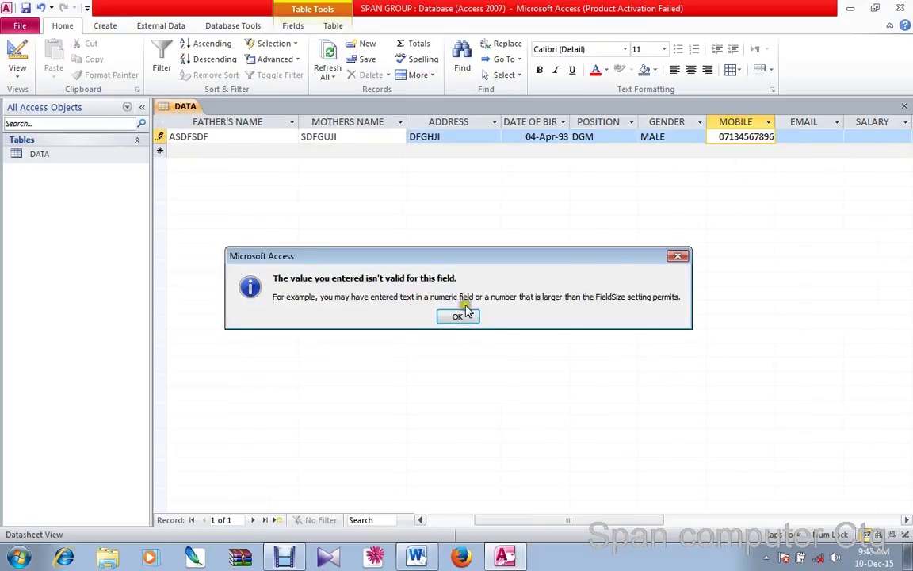
left_click(459, 314)
left_click(811, 138)
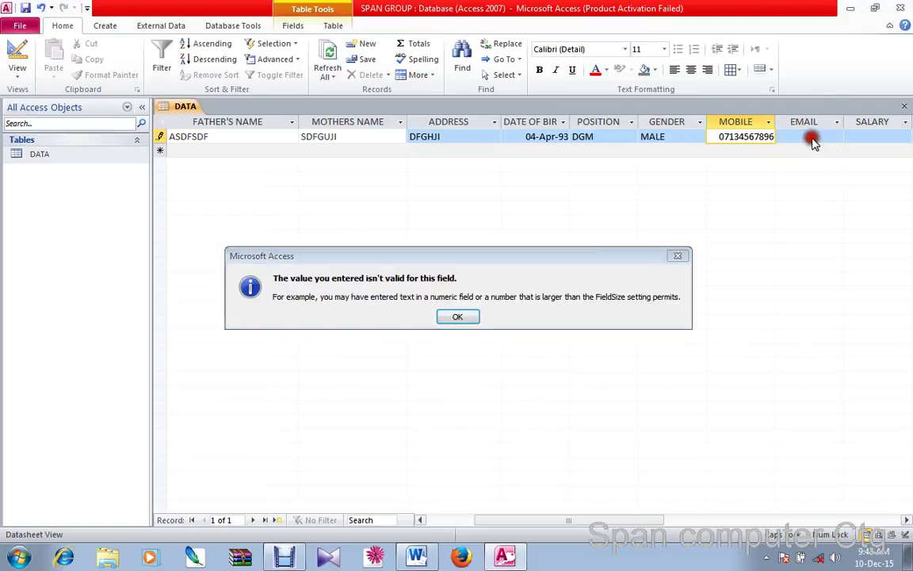
left_click(467, 318)
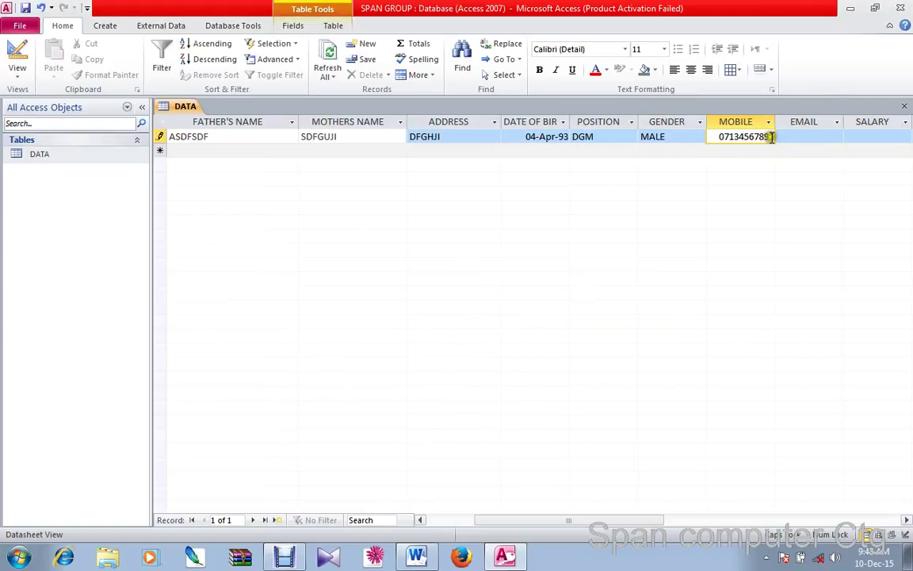
key("BackSpace")
key("BackSpace")
key("BackSpace")
key("BackSpace")
key("BackSpace")
key("BackSpace")
key("BackSpace")
key("BackSpace")
key("BackSpace")
key("BackSpace")
Retry another 11-digit number, dismiss the error, and clear the MOBILE cell
type("23456783456")
left_click(807, 138)
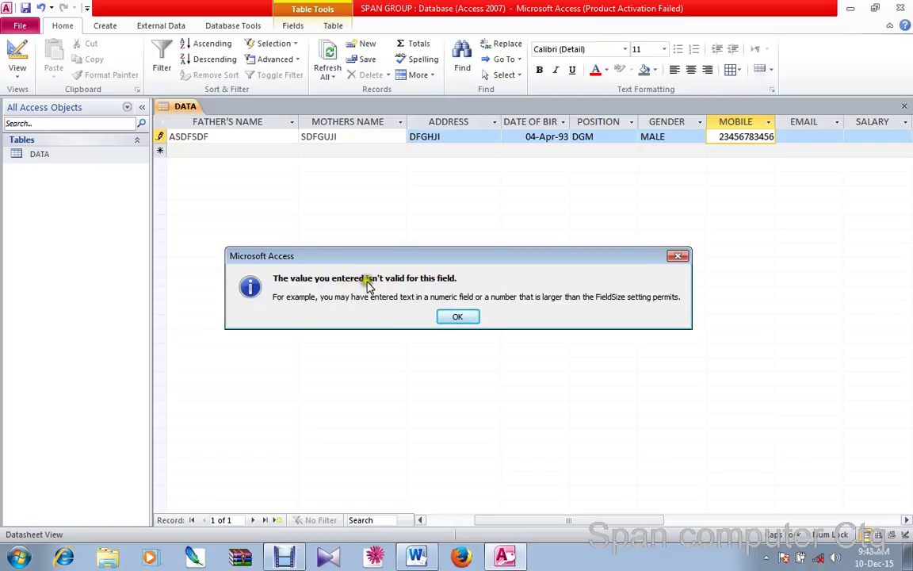
left_click(462, 317)
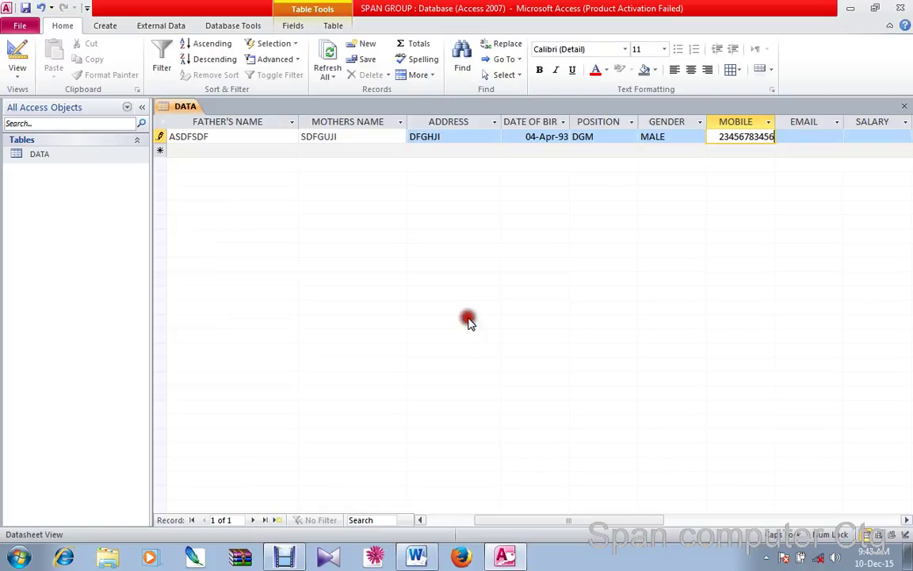
key("BackSpace")
key("BackSpace")
key("BackSpace")
key("BackSpace")
key("BackSpace")
key("BackSpace")
key("BackSpace")
key("BackSpace")
key("BackSpace")
key("BackSpace")
key("BackSpace")
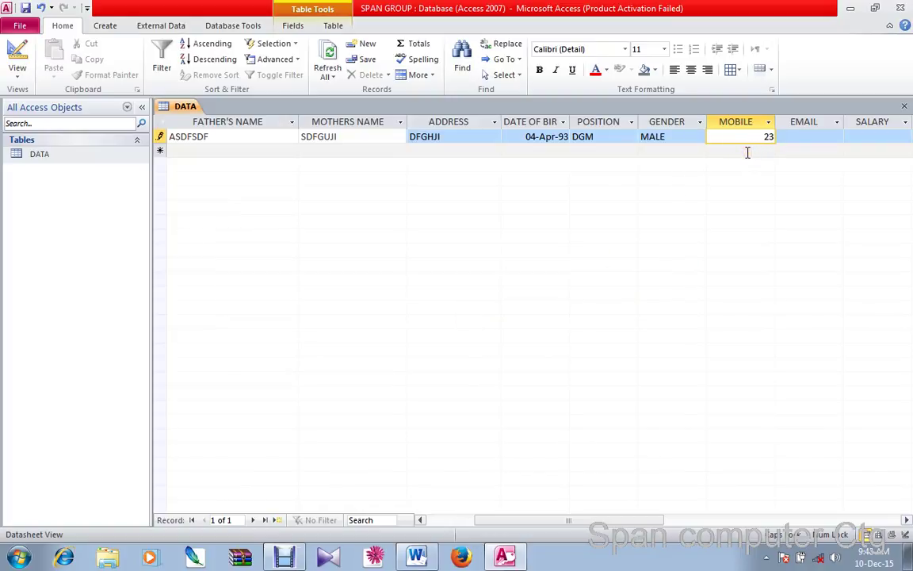
left_click(52, 161)
right_click(50, 158)
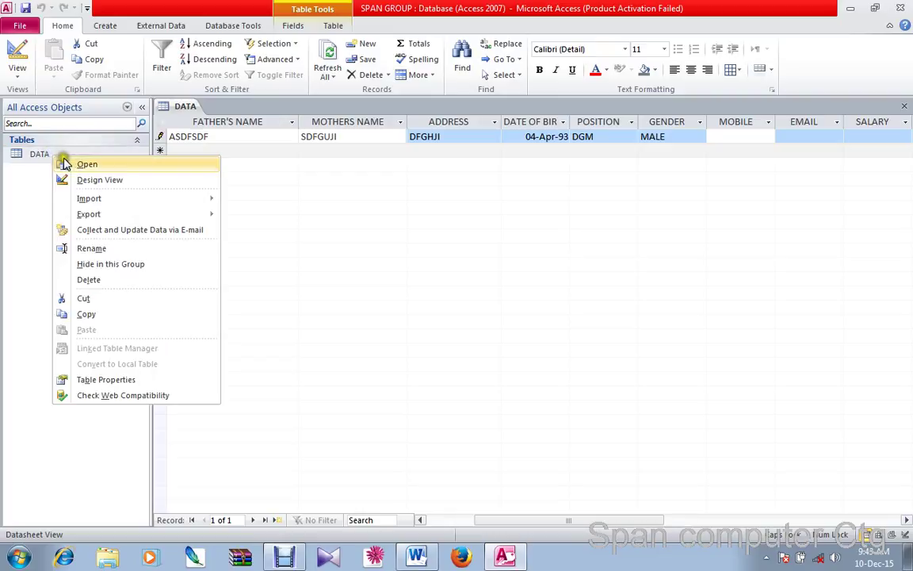
left_click(85, 181)
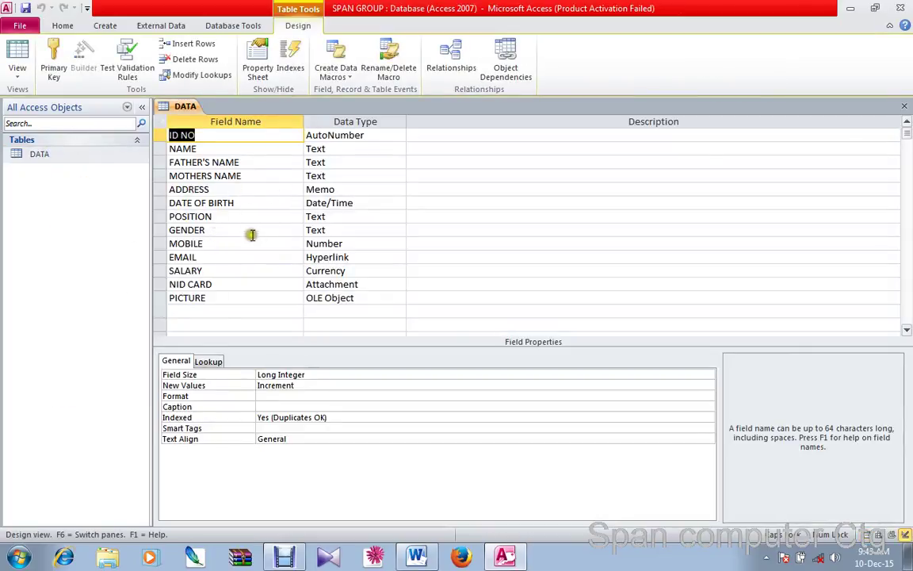
left_click(324, 244)
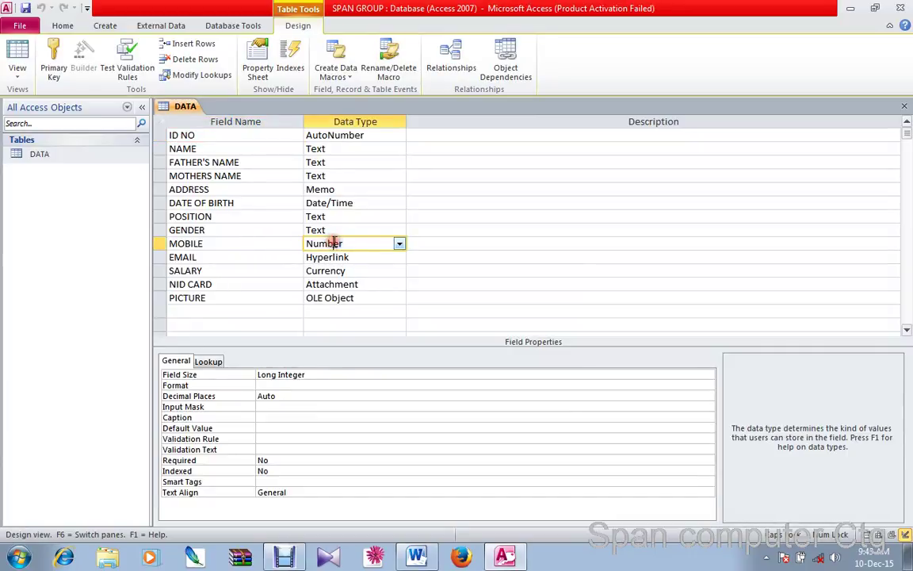
left_click(179, 109)
left_click(79, 153)
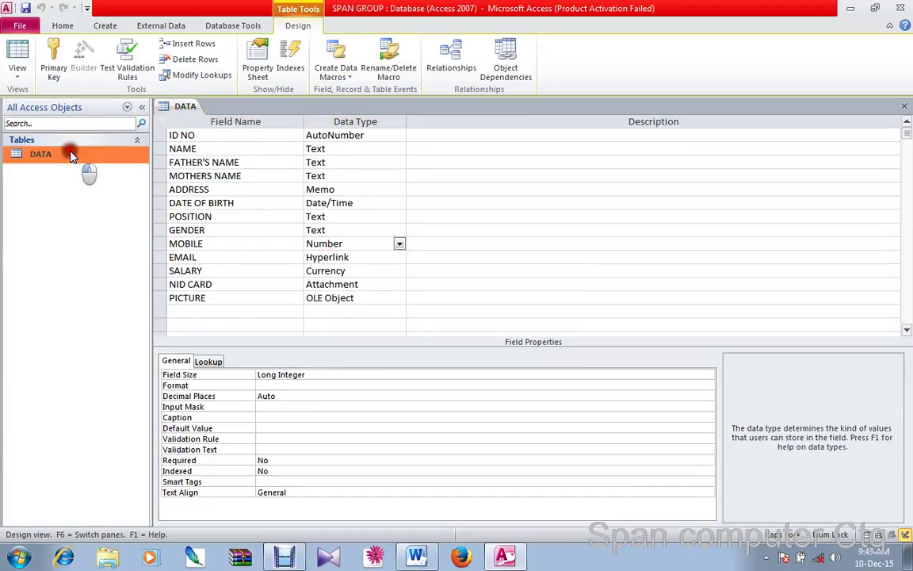
double_click(70, 154)
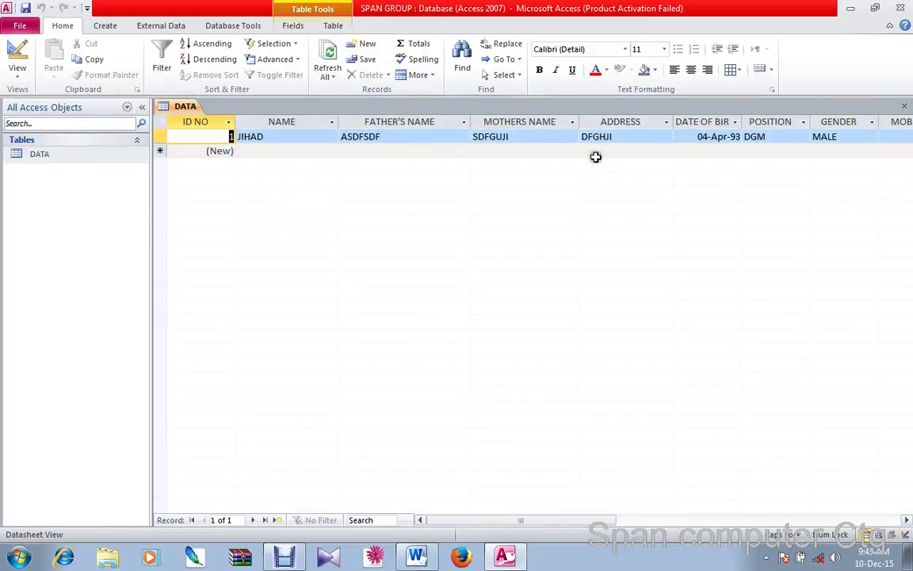
Enter a 9-digit mobile number and an e-mail value, then commit the $3,456,734.00 salary
left_click(897, 136)
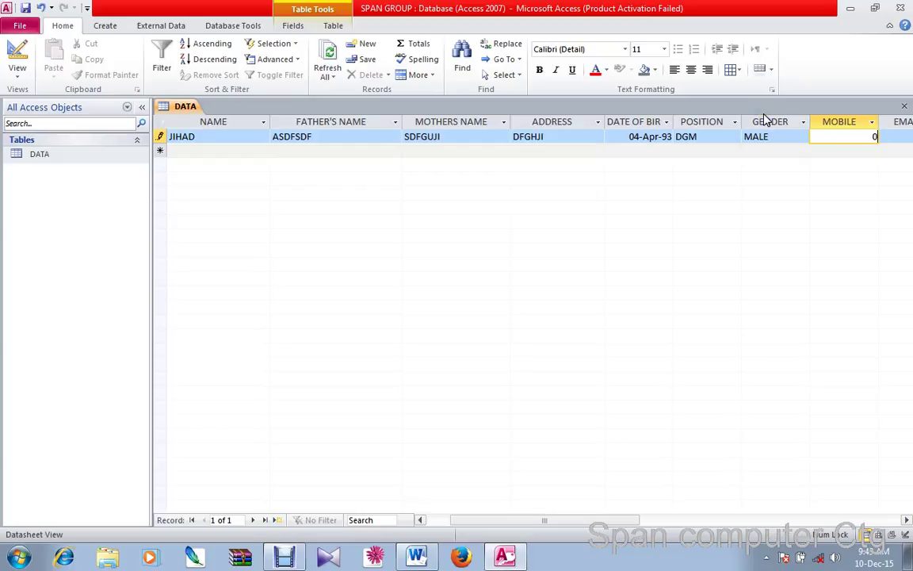
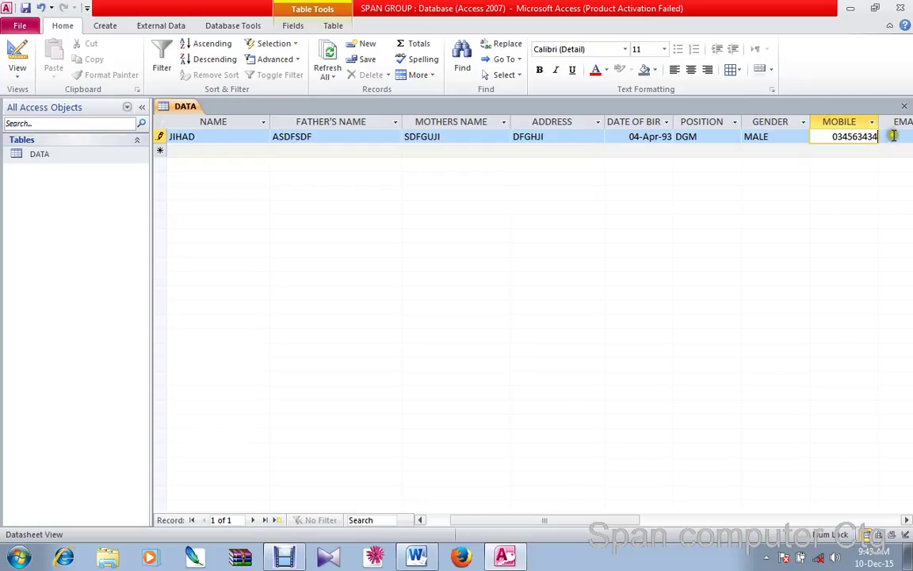
left_click(892, 138)
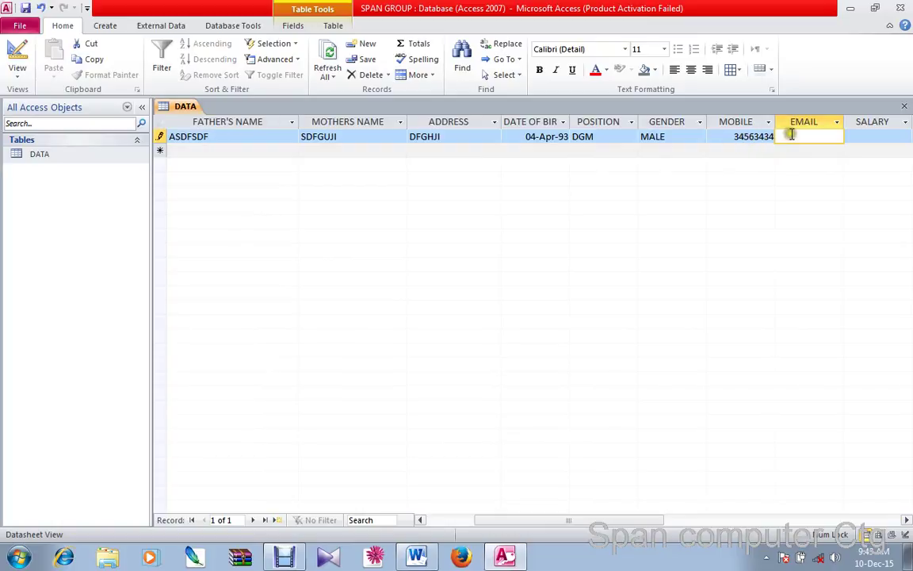
type("fdsfjfdsdjdf")
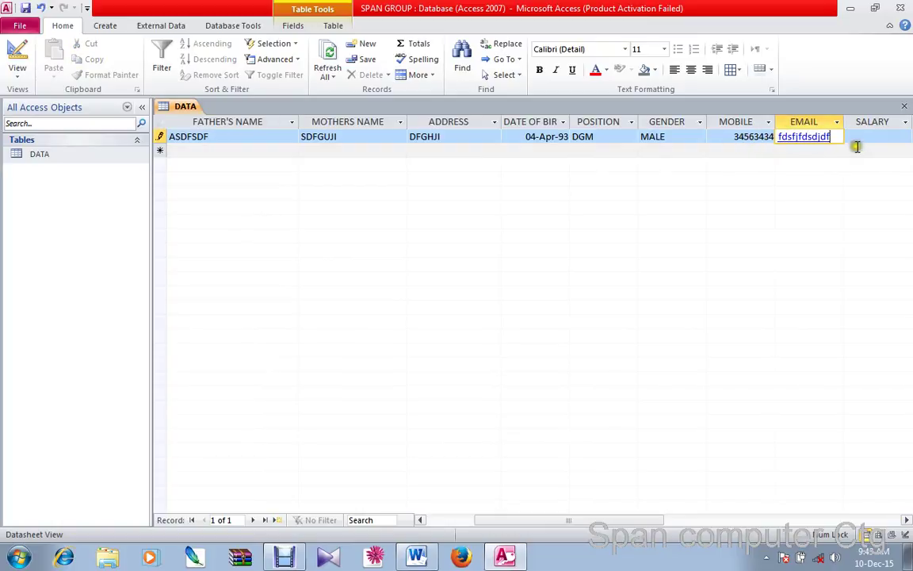
left_click(857, 144)
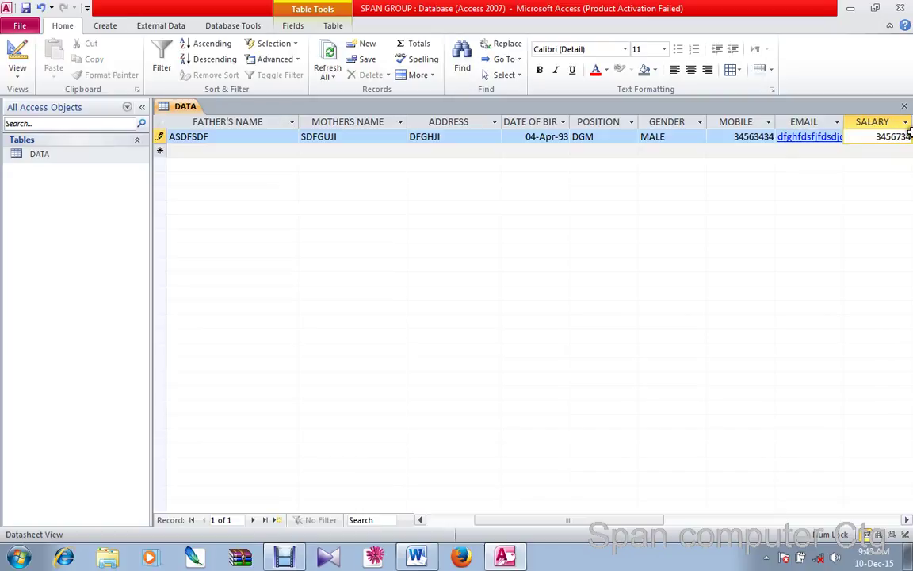
key("Return")
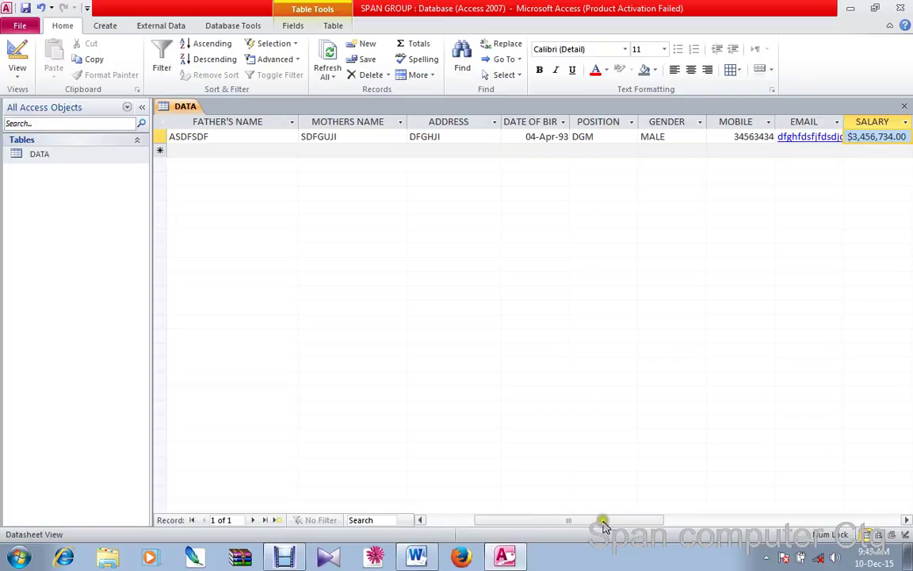
Check that the attachment and PICTURE cells are empty, then return to ID NO
left_click_drag(603, 520, 648, 522)
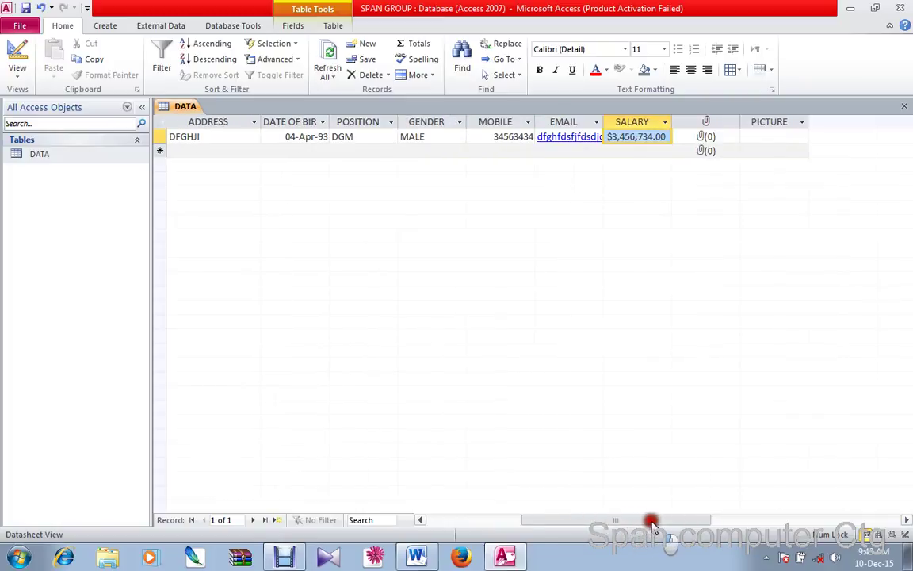
left_click(707, 138)
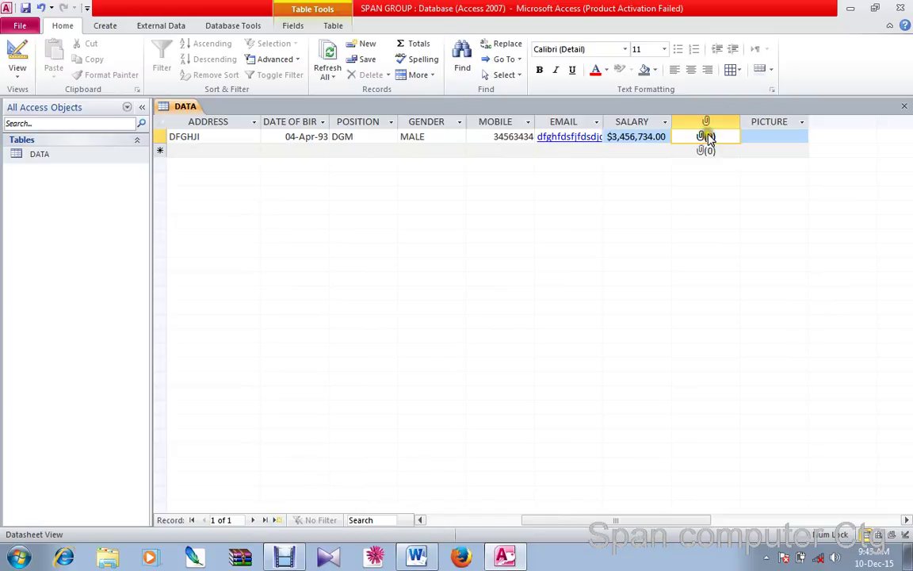
left_click(761, 139)
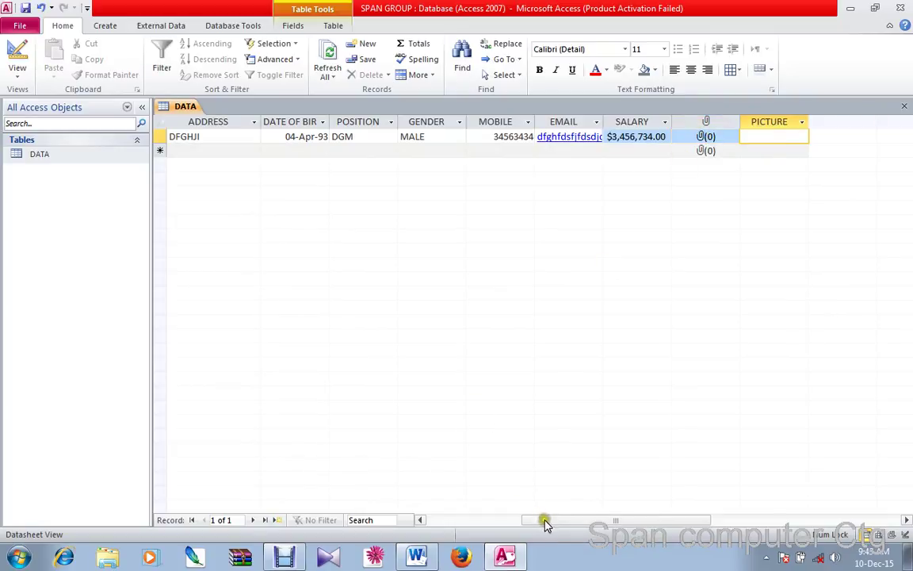
left_click_drag(552, 520, 474, 516)
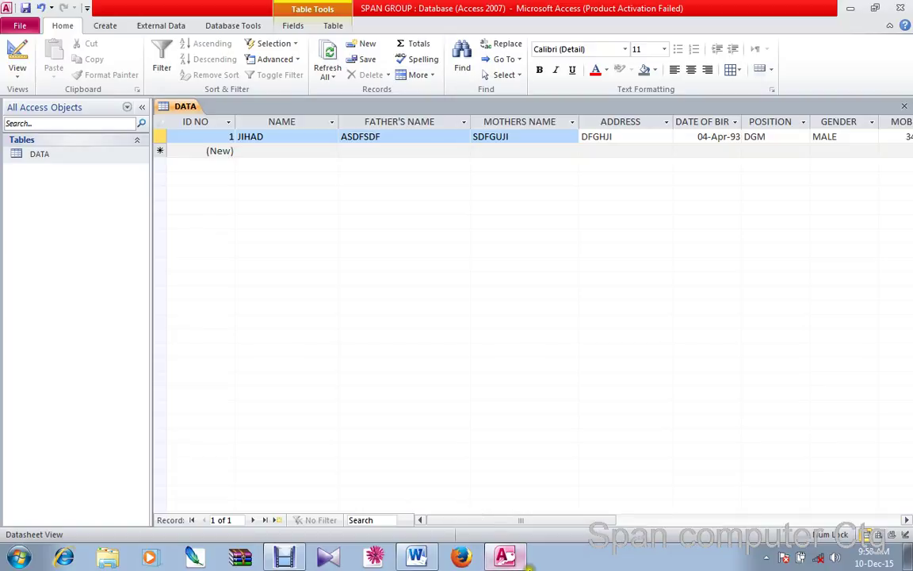
left_click(618, 521)
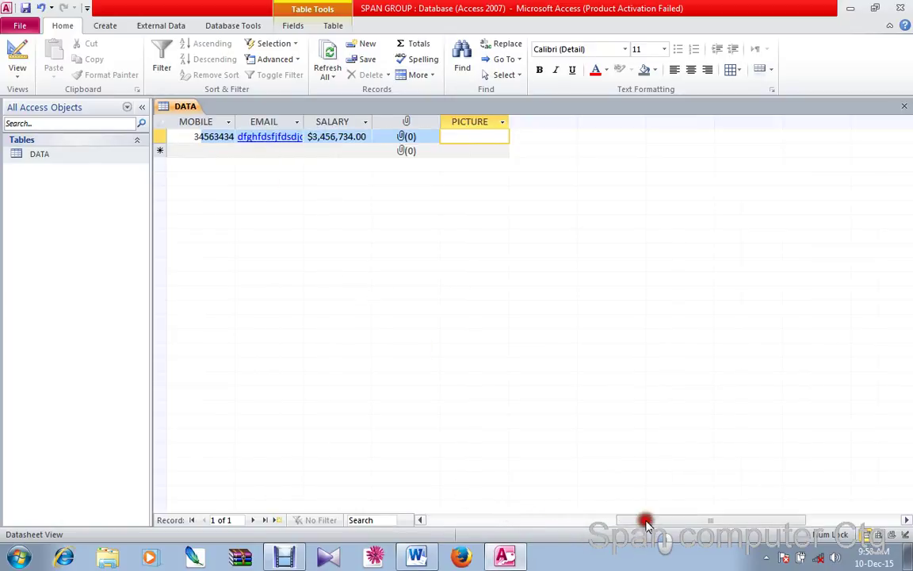
left_click_drag(646, 520, 452, 520)
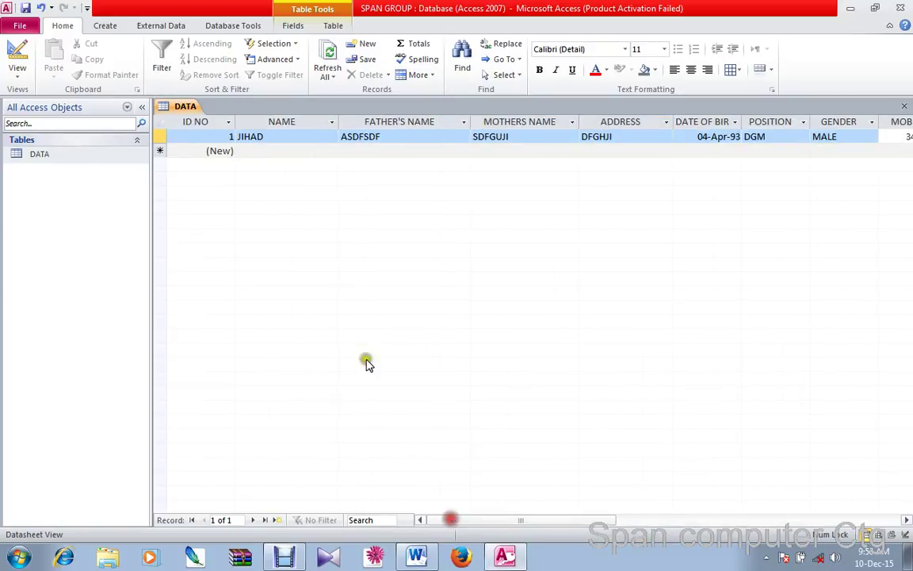
Fill in record 2's name, father's name, mother's name and address fields
left_click(250, 153)
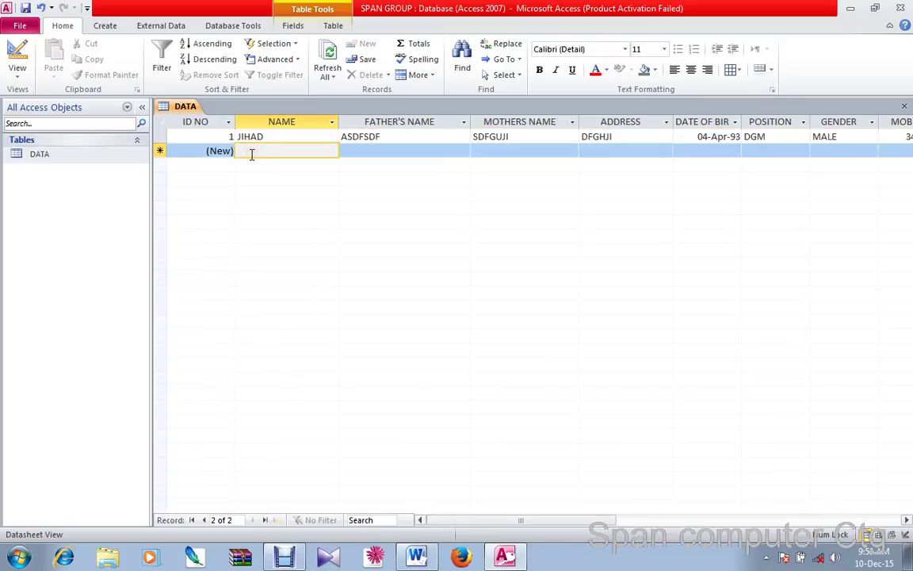
type("salauddin")
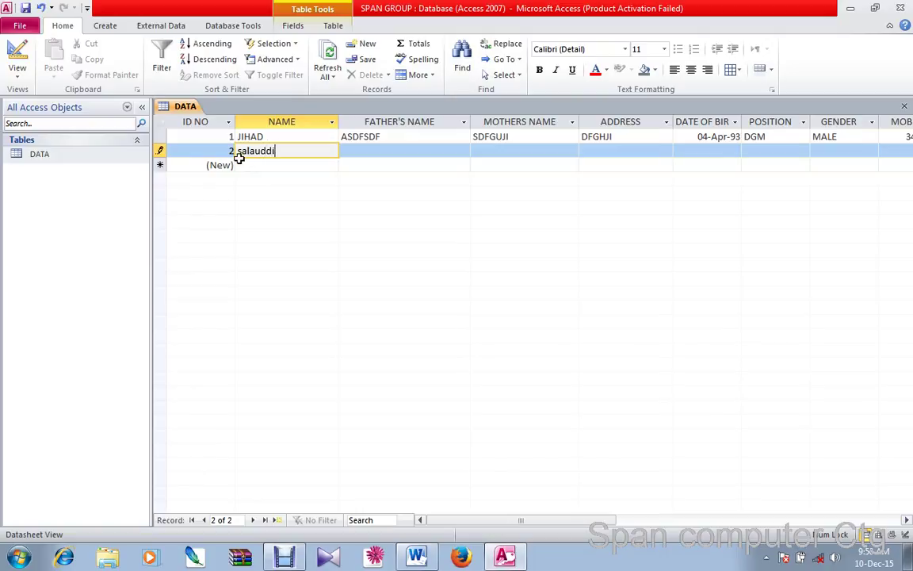
left_click(424, 151)
type("xsdfghjjfdsdf")
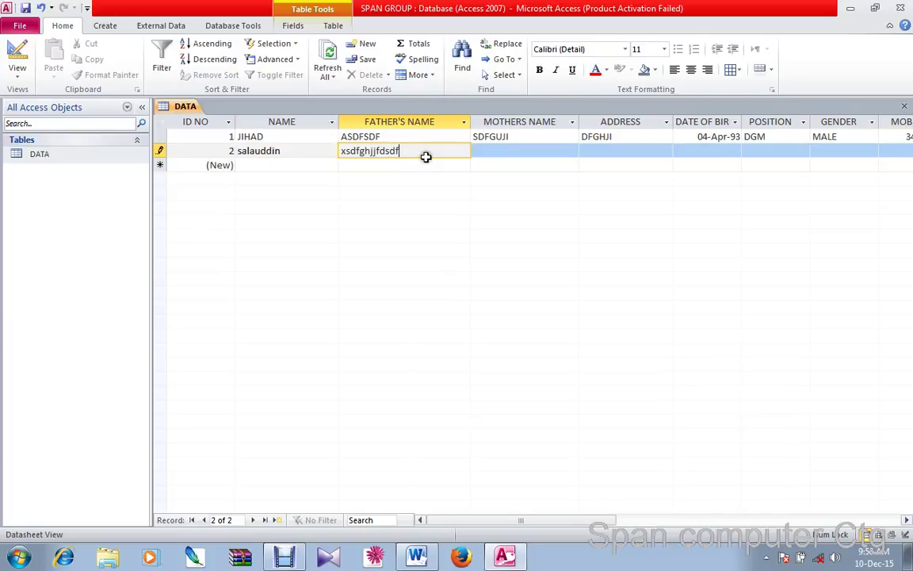
left_click(511, 150)
type("dvfnhbxcdv")
left_click(588, 157)
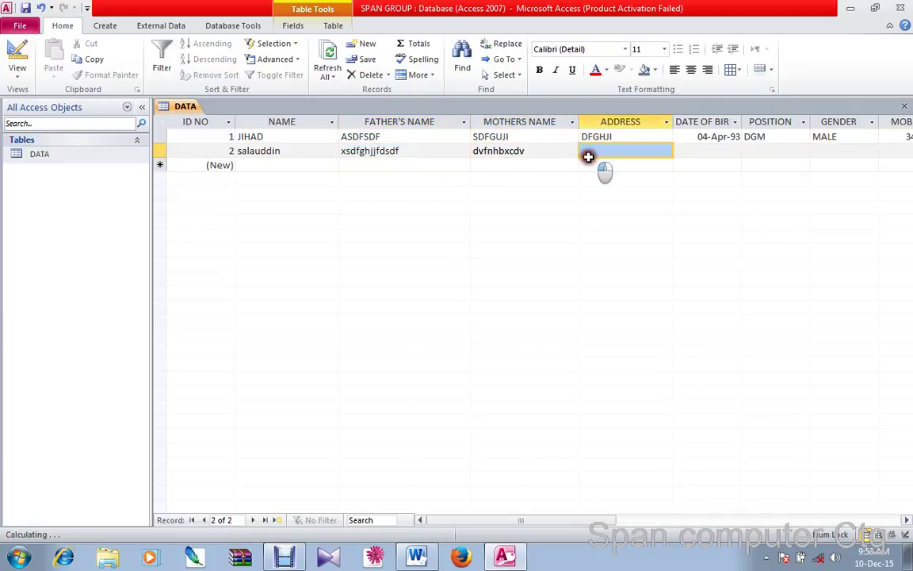
type("xcvbncxzcv")
Give record 2 a 17-Dec-90 birth date, position MD and gender MALE
left_click(706, 155)
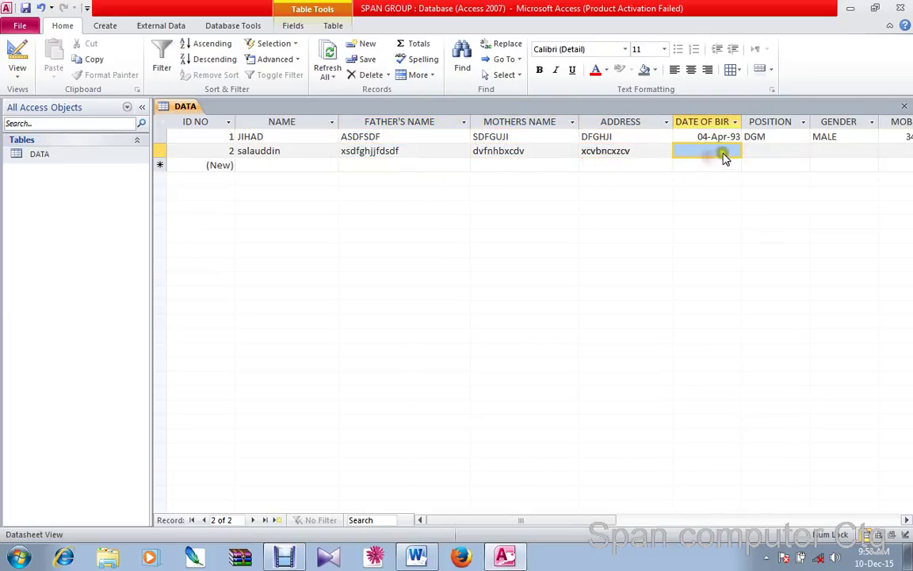
left_click(746, 151)
left_click(710, 208)
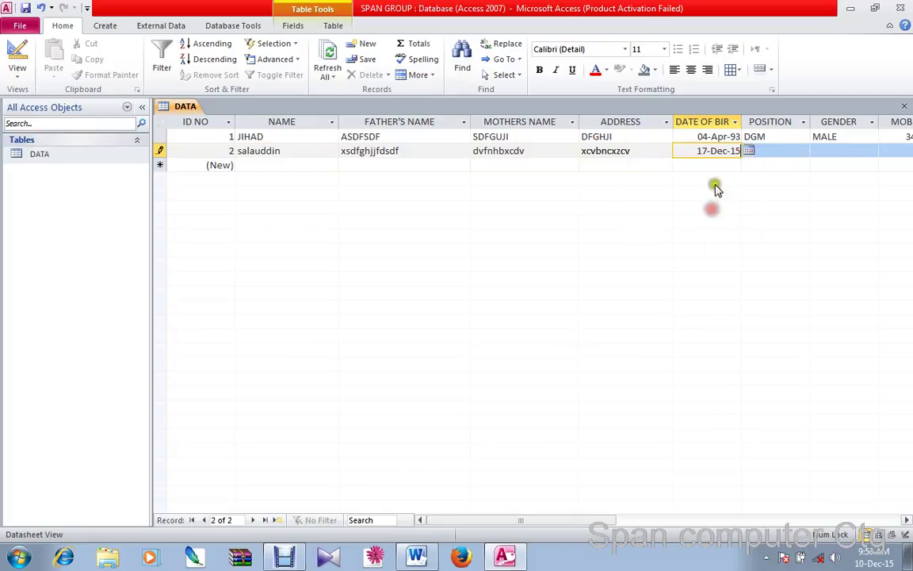
key("BackSpace")
key("BackSpace")
left_click(768, 151)
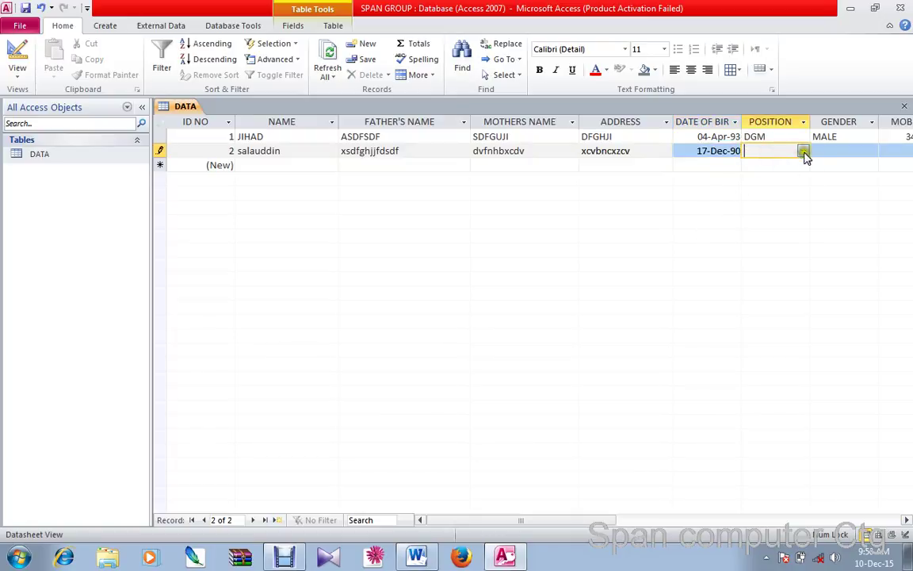
left_click(803, 151)
left_click(785, 164)
left_click(835, 151)
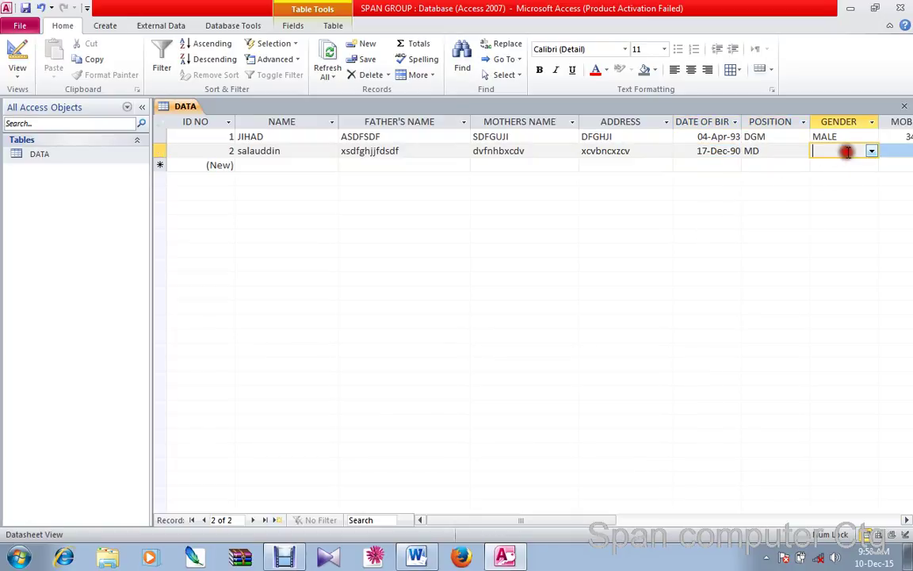
left_click(871, 152)
left_click(868, 164)
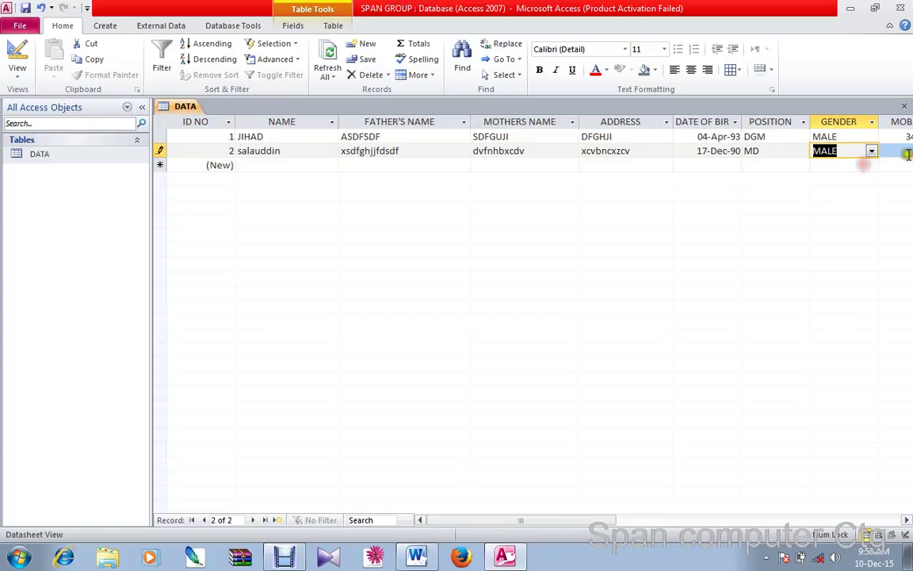
left_click(905, 155)
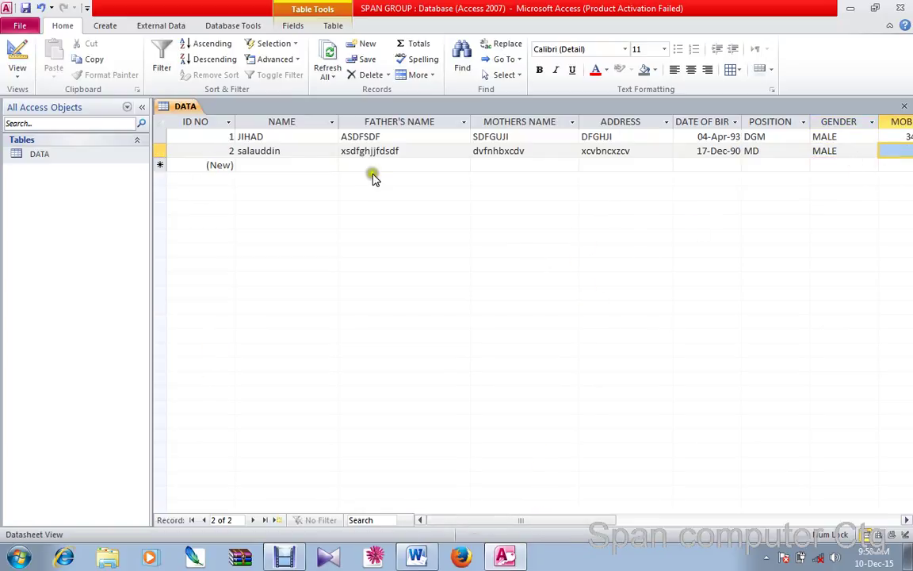
Start record 3 by entering an employee's full name
left_click(277, 168)
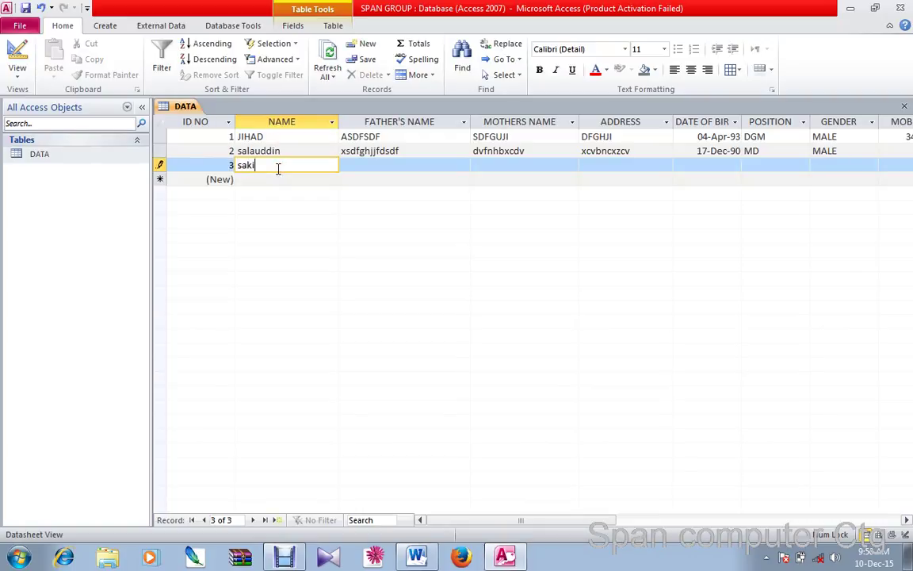
left_click(381, 164)
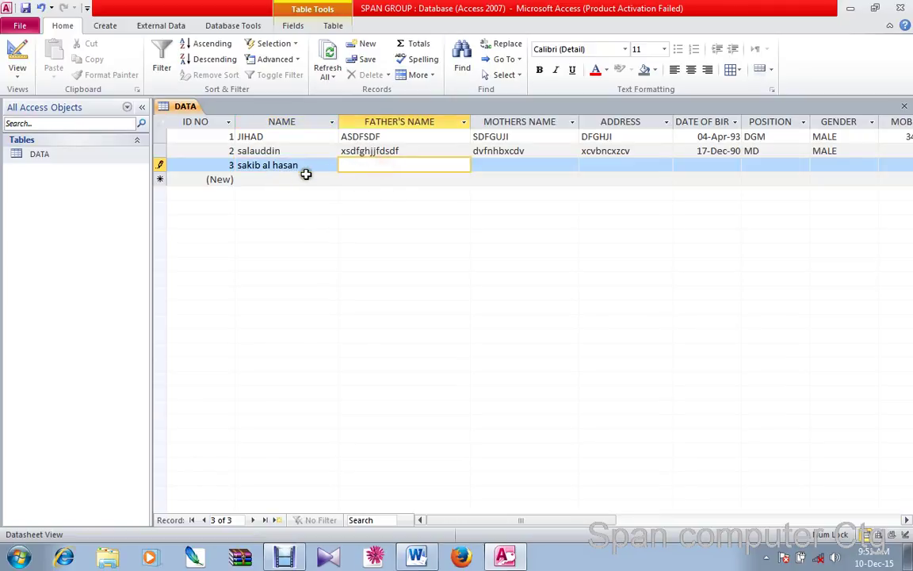
double_click(248, 165)
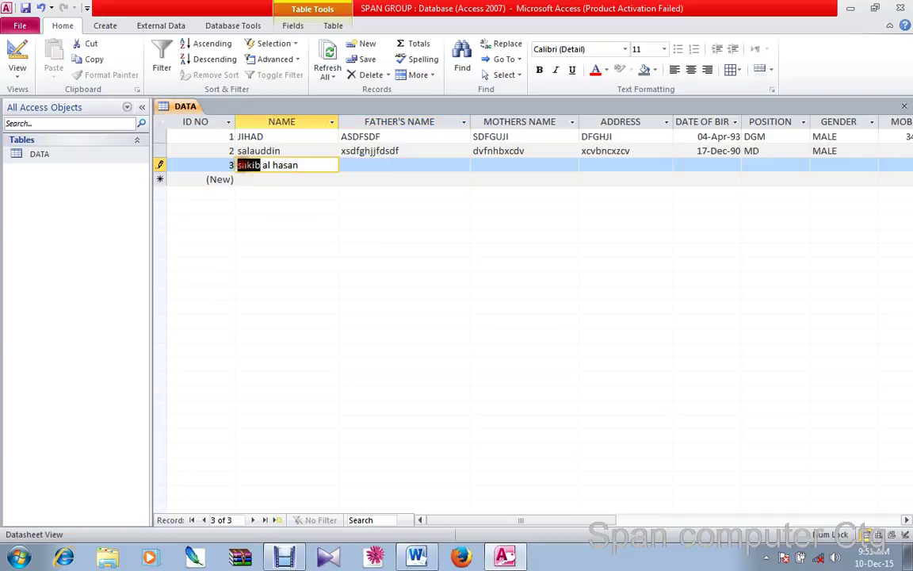
left_click(241, 165)
Leave record 3's other fields empty and go to the database Info page
left_click(437, 167)
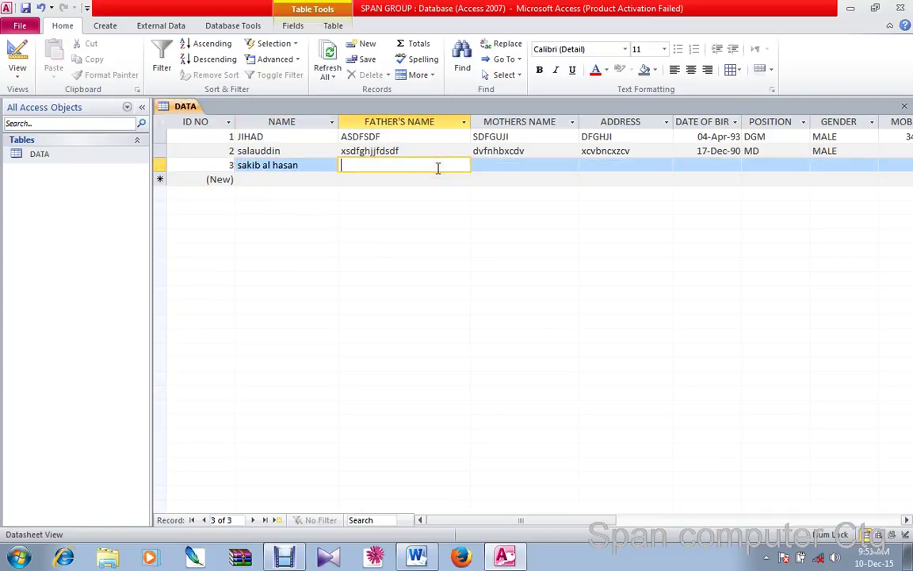
left_click(291, 165)
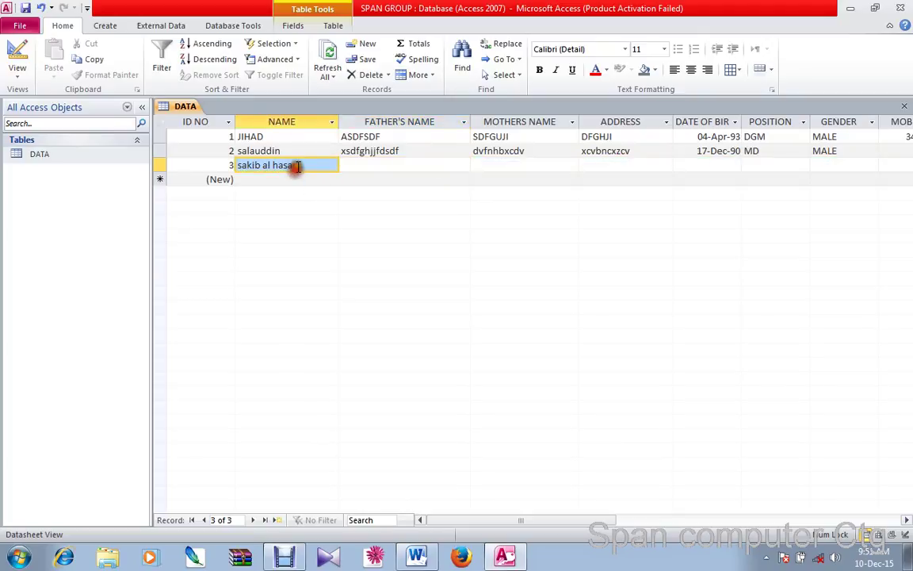
left_click(367, 163)
left_click(485, 163)
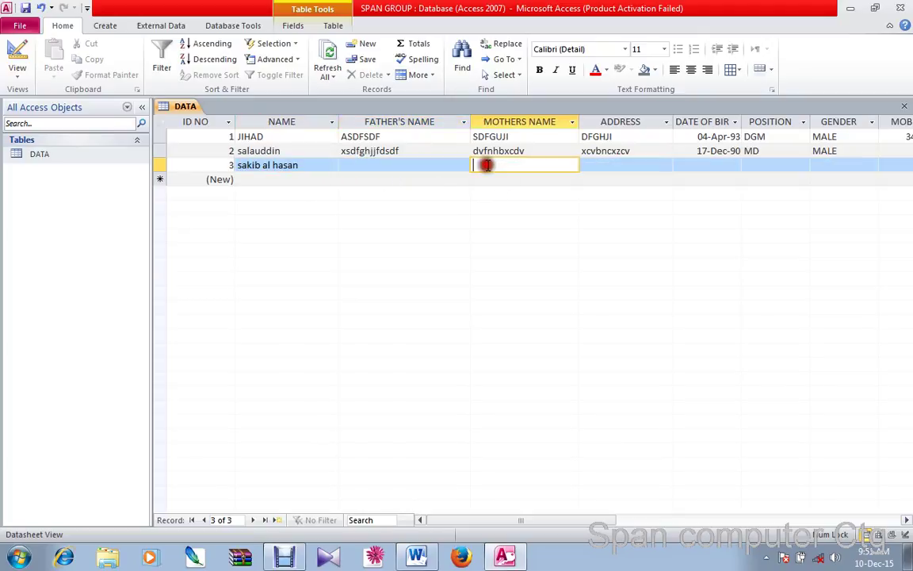
left_click(615, 165)
left_click(717, 163)
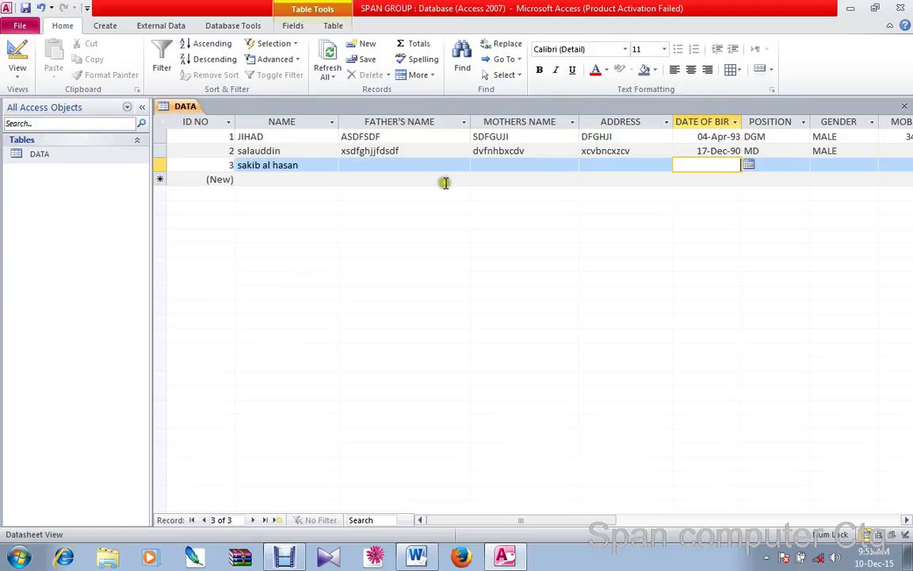
left_click(406, 173)
left_click(407, 164)
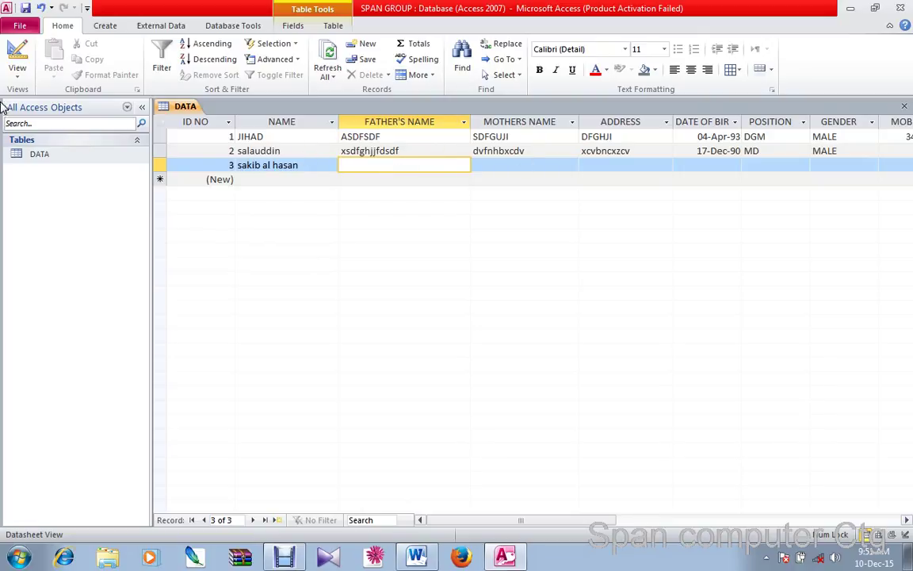
left_click(23, 27)
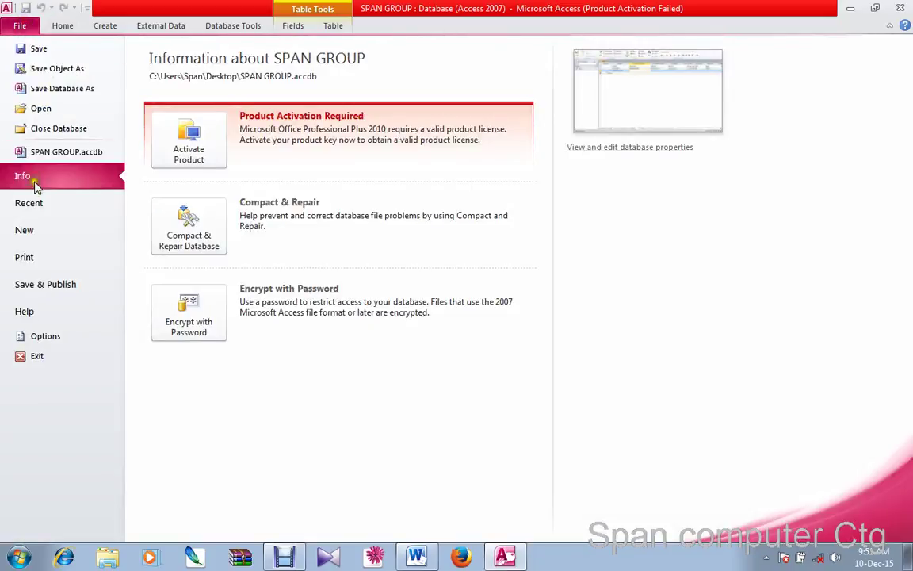
Open a Print Preview of the DATA table and zoom in on it
left_click(32, 262)
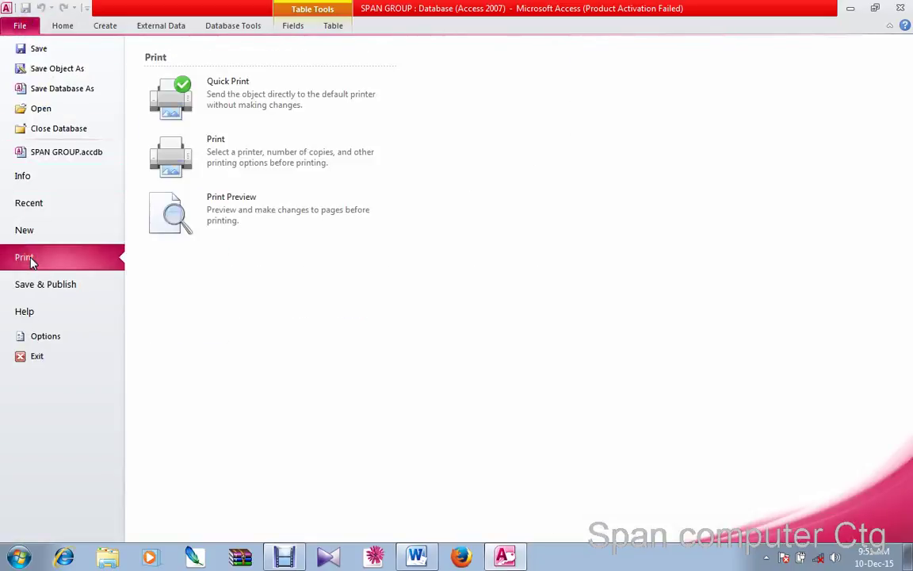
left_click(210, 216)
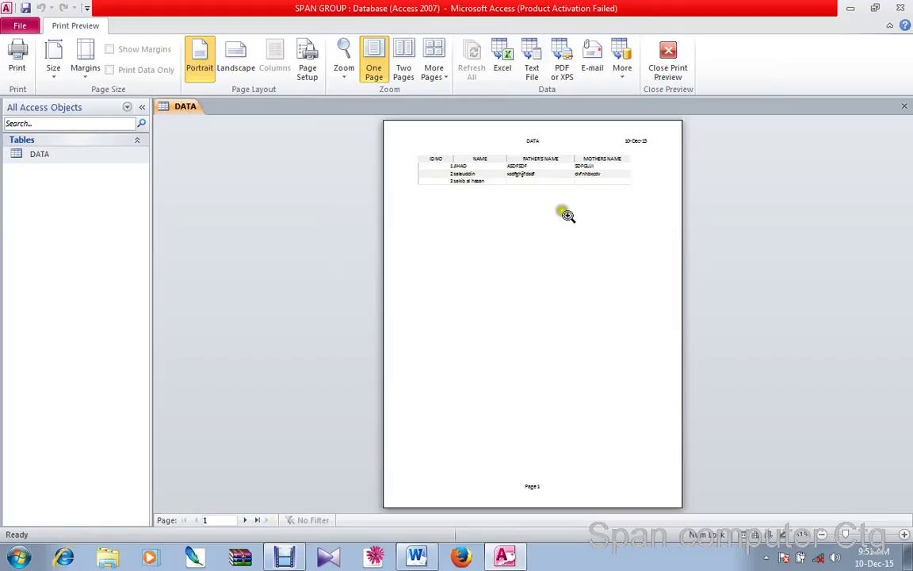
left_click(559, 208)
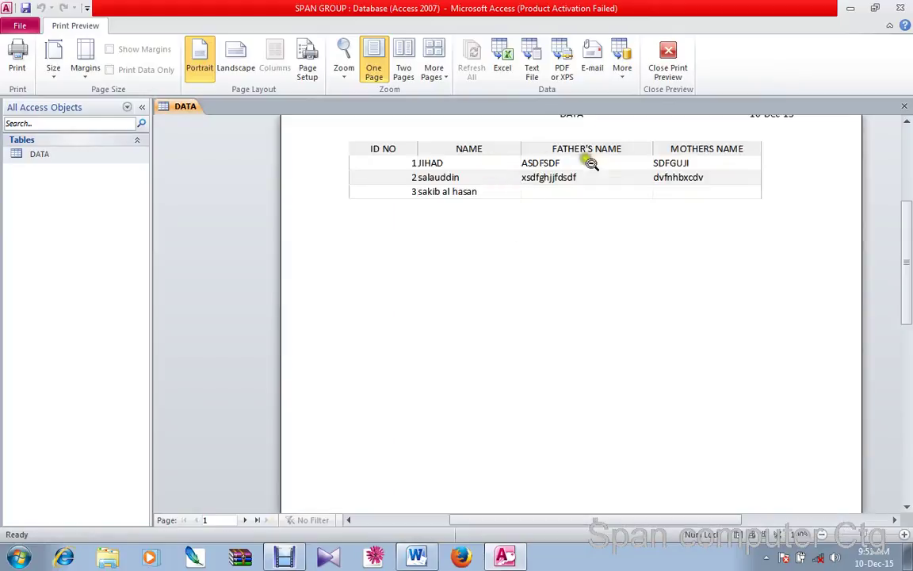
scroll(493, 154, "up", 2)
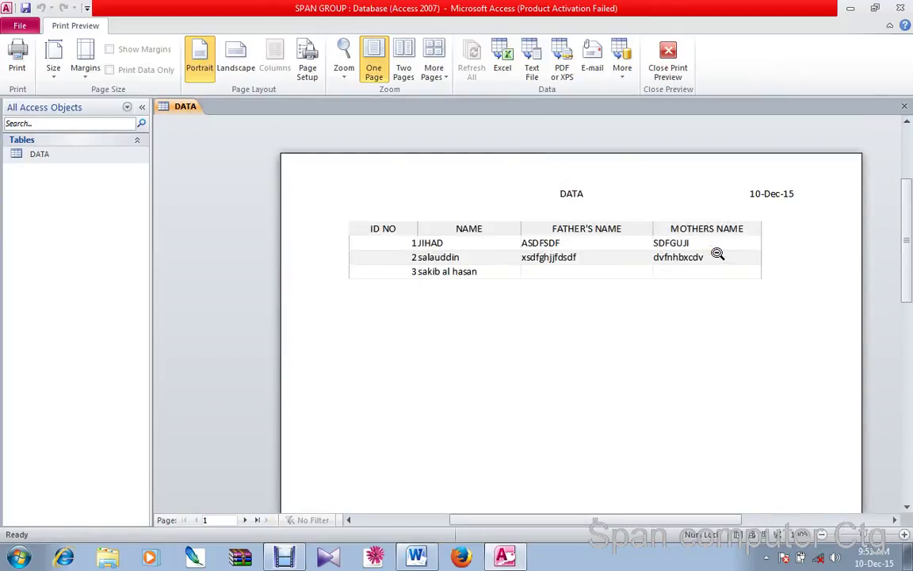
Set the preview to landscape on Legal paper, check the zoom, then close it
left_click(234, 56)
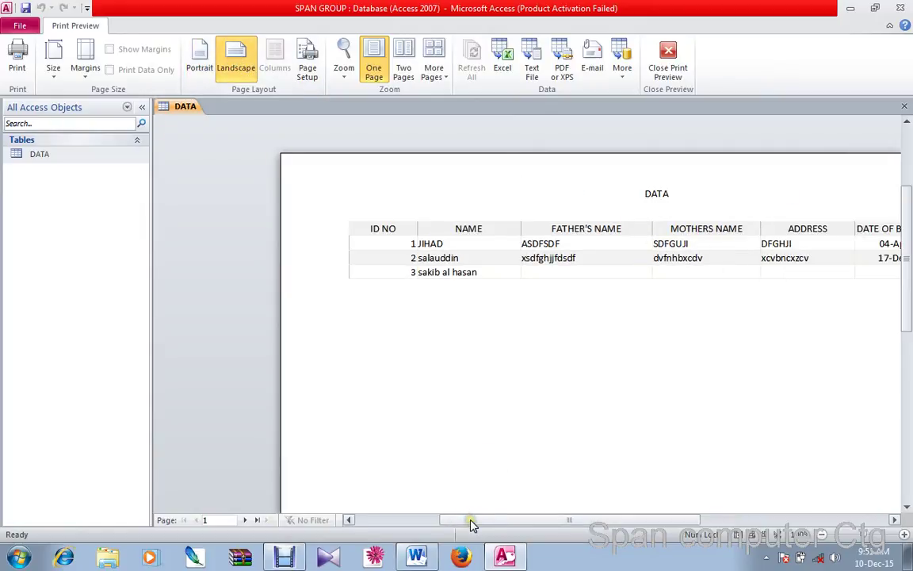
left_click_drag(468, 524, 542, 523)
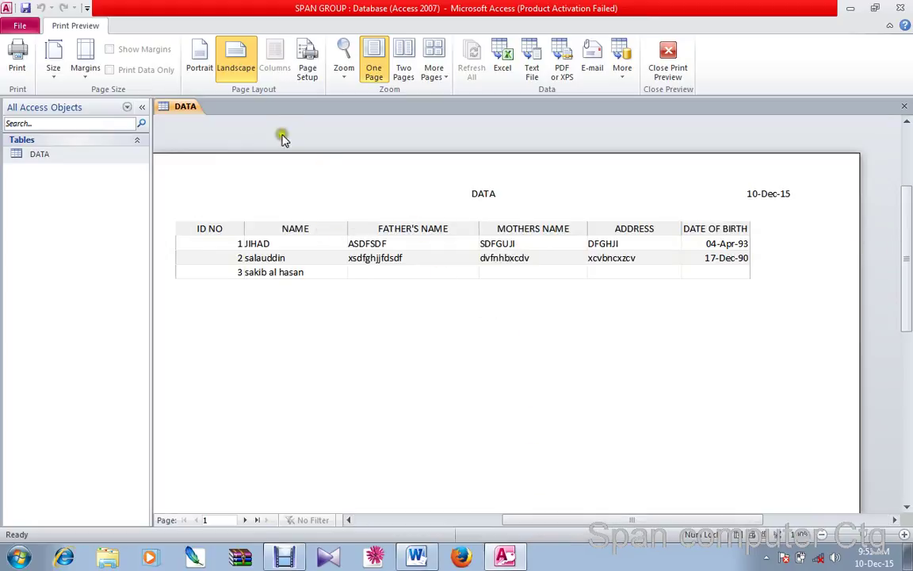
left_click(53, 73)
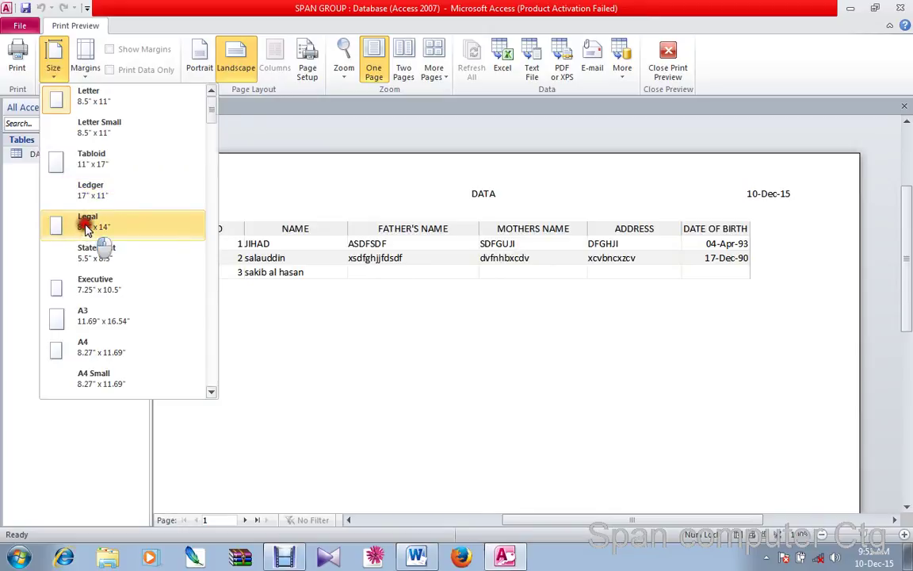
left_click(84, 230)
left_click_drag(526, 522, 514, 516)
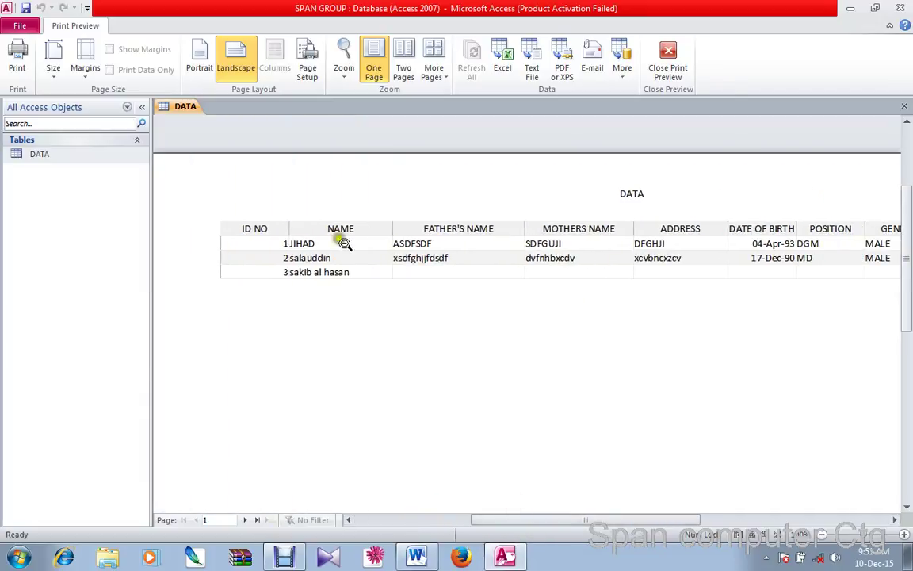
left_click(446, 247)
left_click(514, 197)
scroll(434, 163, "up", 1)
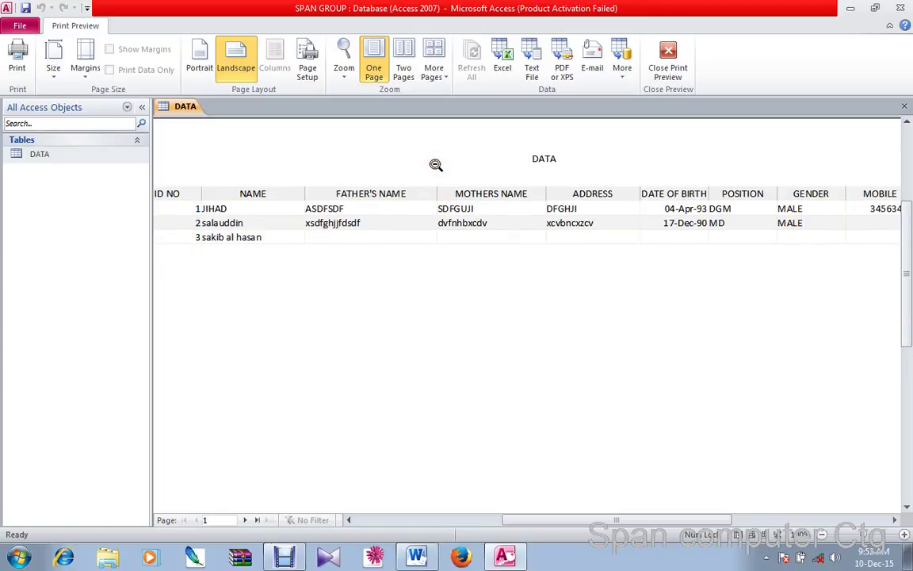
left_click(668, 62)
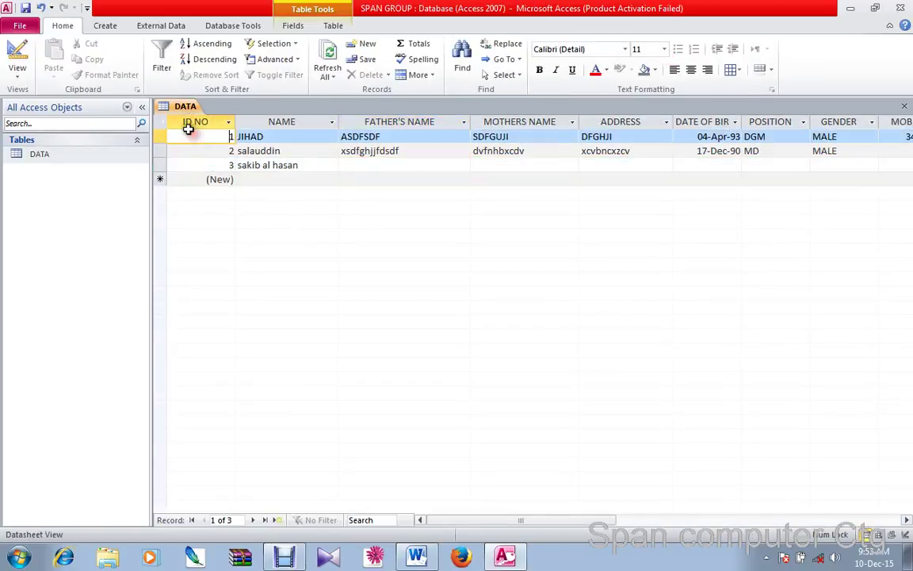
Center-align the whole DATA table at once
left_click(160, 122)
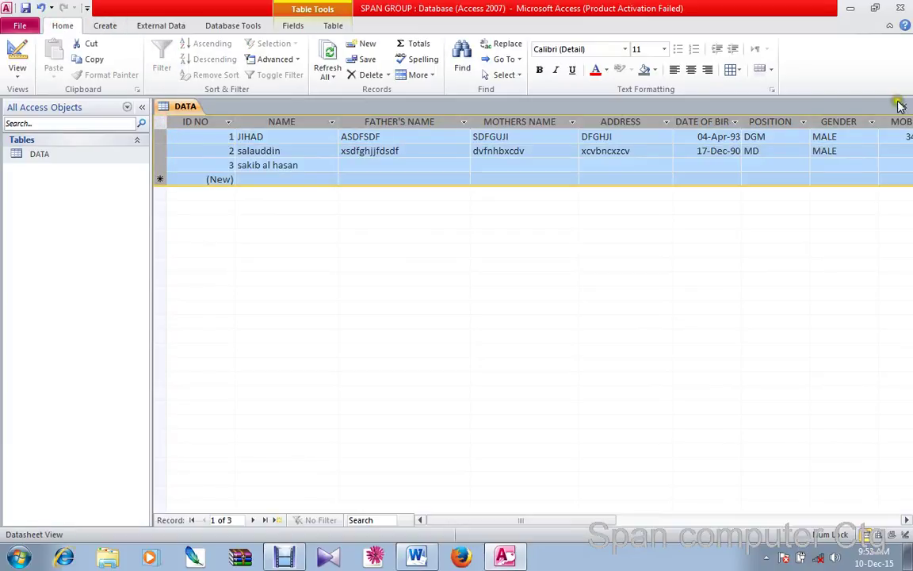
left_click(692, 69)
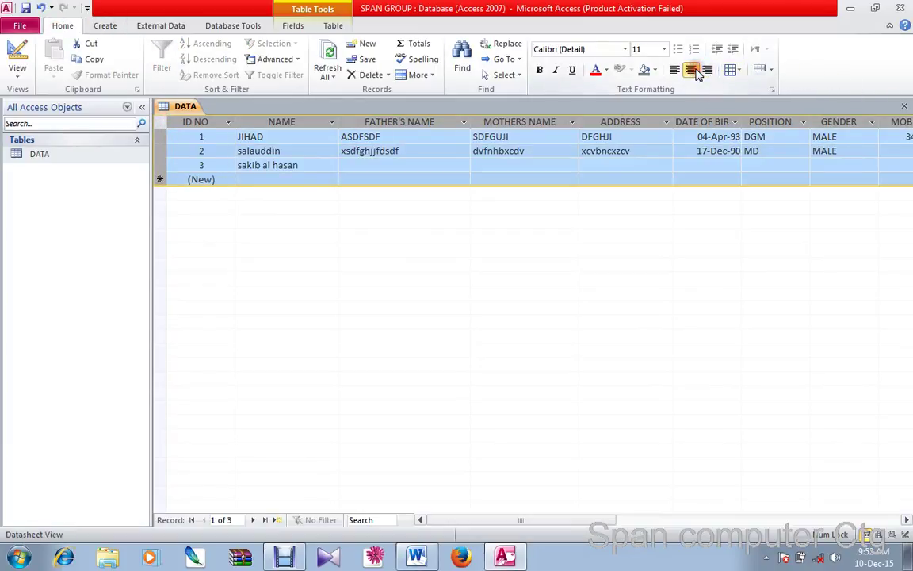
left_click(696, 71)
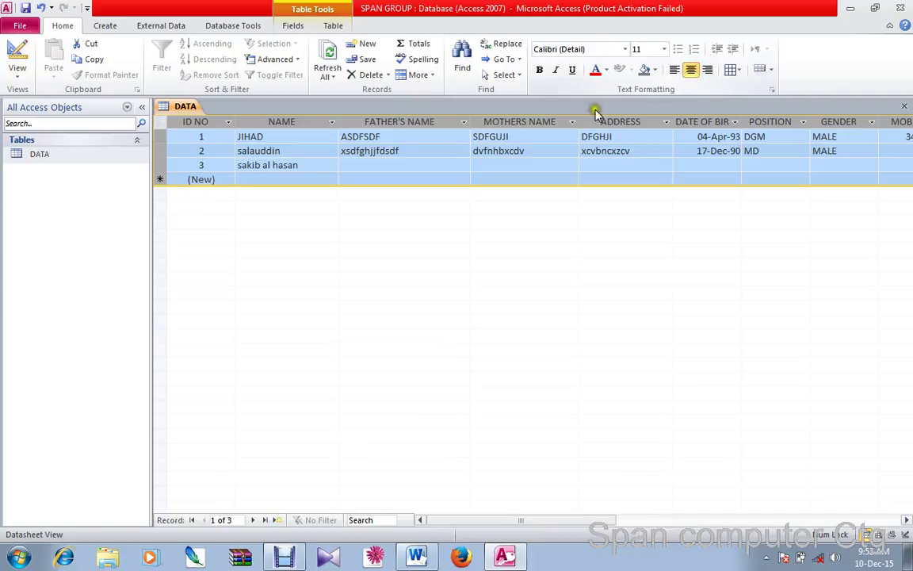
left_click(435, 136)
Center the NAME, FATHER'S NAME, MOTHERS NAME and ADDRESS columns
left_click(281, 121)
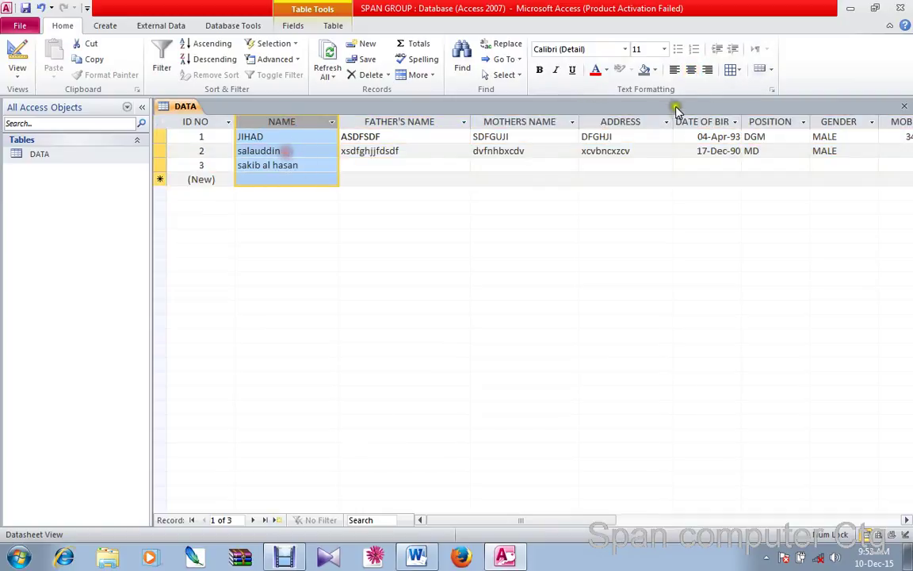
left_click(691, 70)
left_click(413, 122)
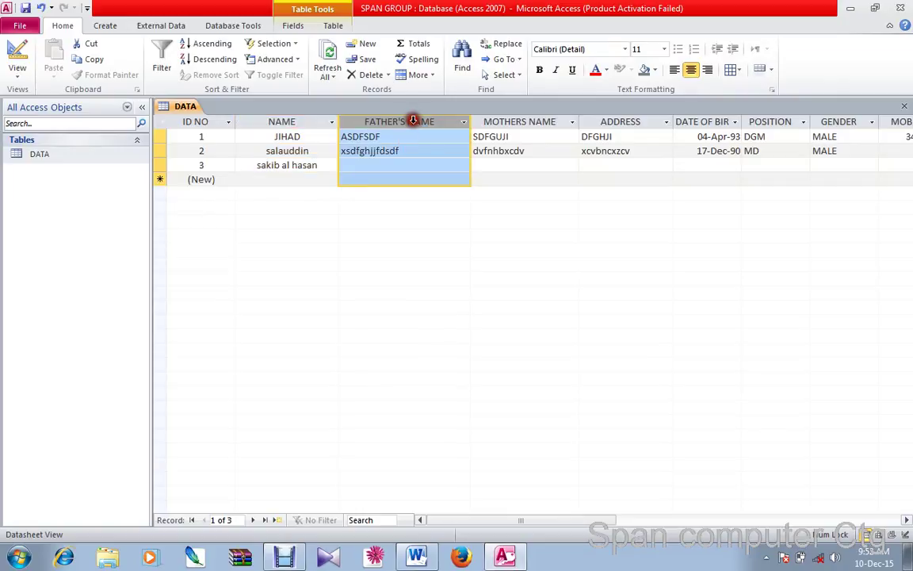
left_click(693, 71)
left_click(519, 121)
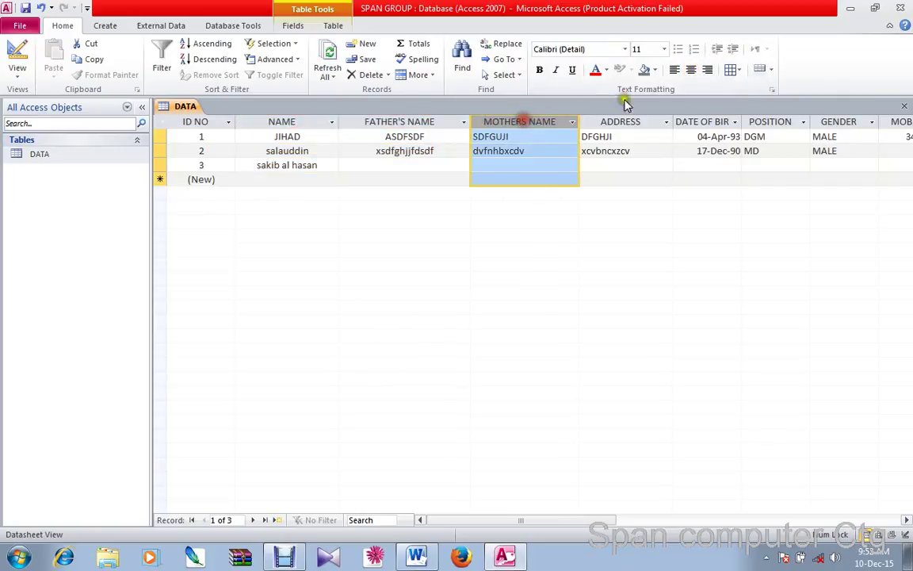
left_click(691, 69)
left_click(636, 121)
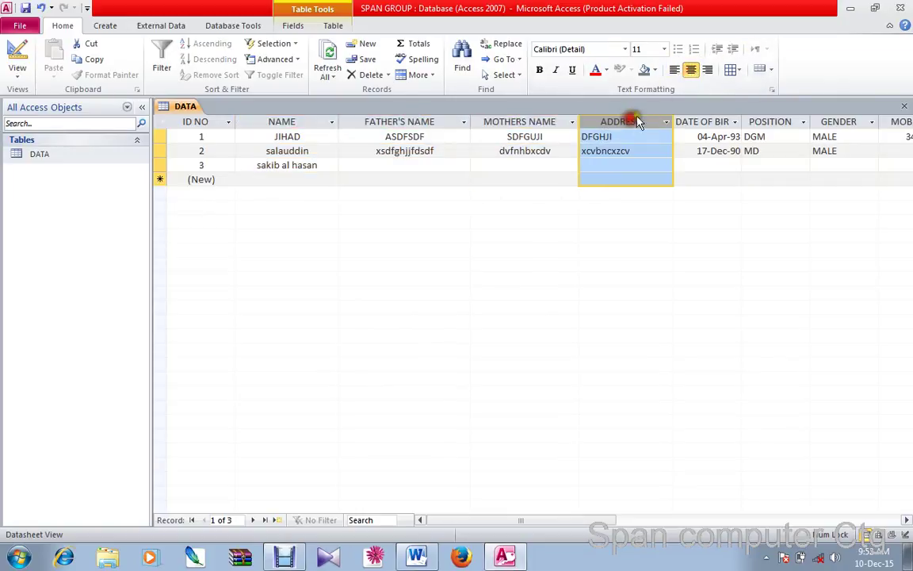
left_click(691, 70)
Center the DATE OF BIRTH, POSITION, GENDER and MOBILE columns, then go to the Info page
left_click(714, 121)
left_click(696, 70)
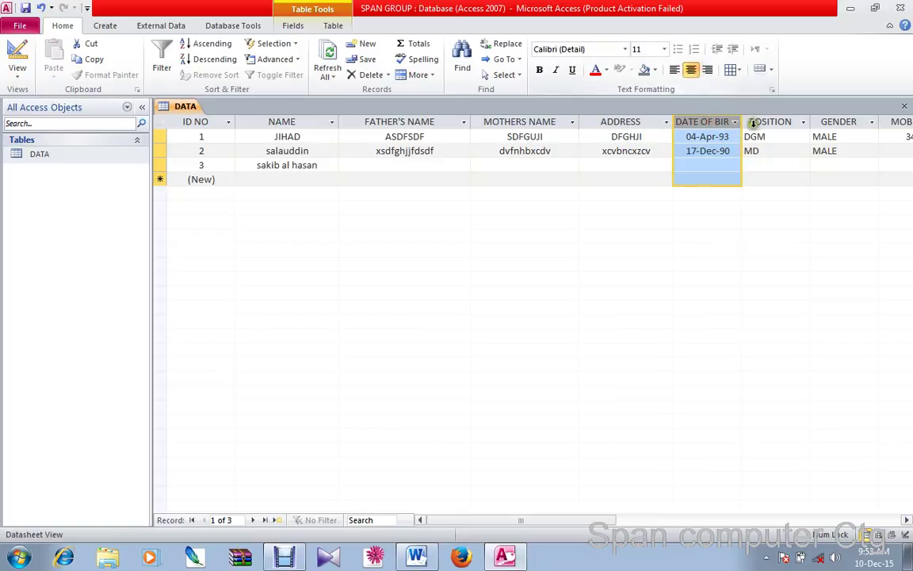
left_click(770, 122)
left_click(691, 70)
left_click(832, 124)
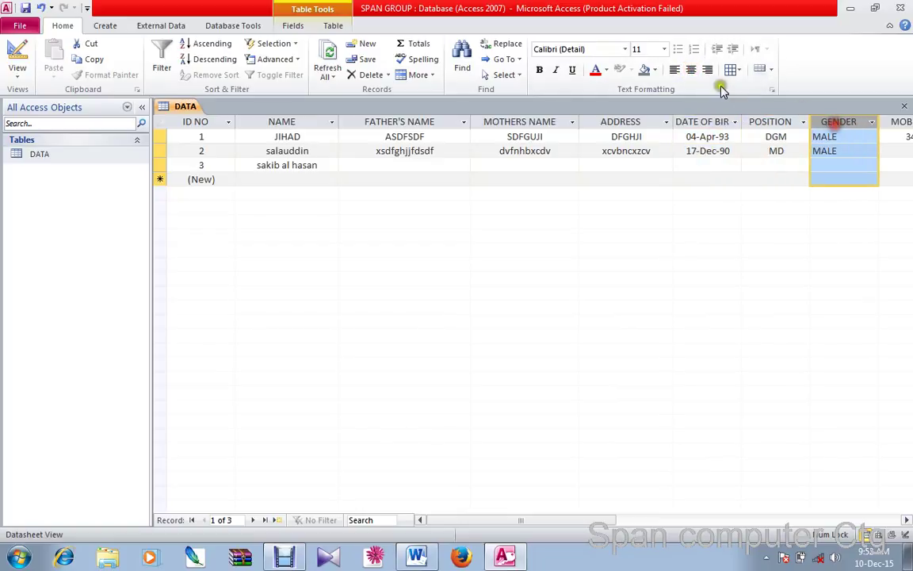
left_click(691, 70)
left_click(883, 123)
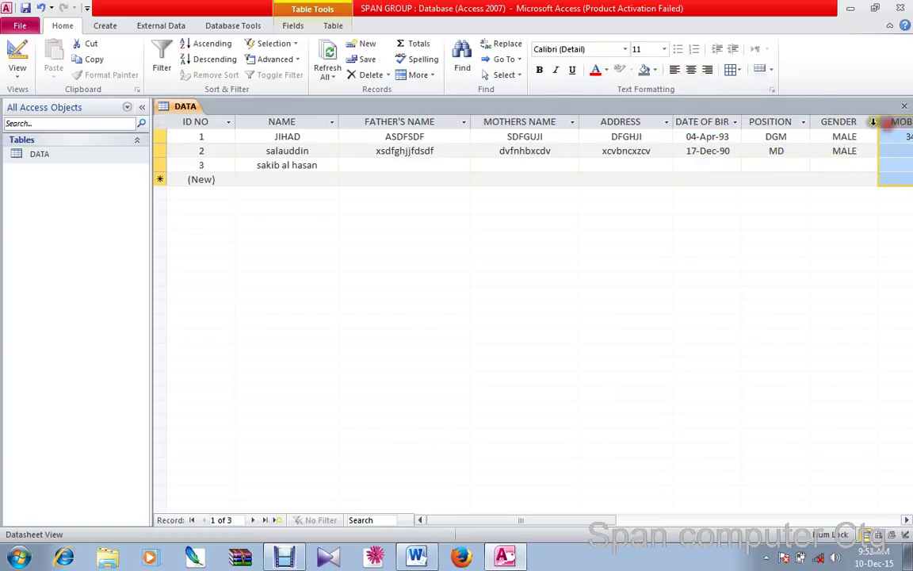
left_click(691, 70)
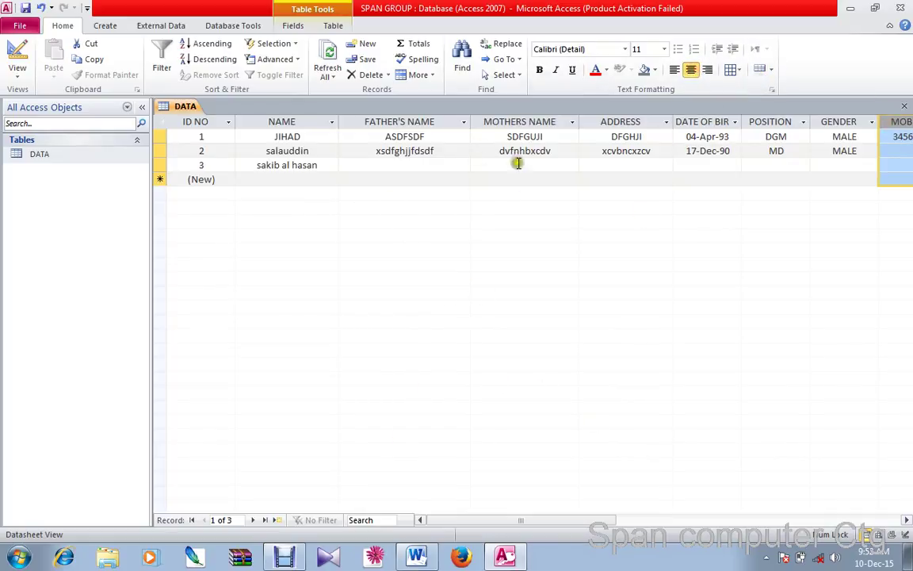
left_click(24, 25)
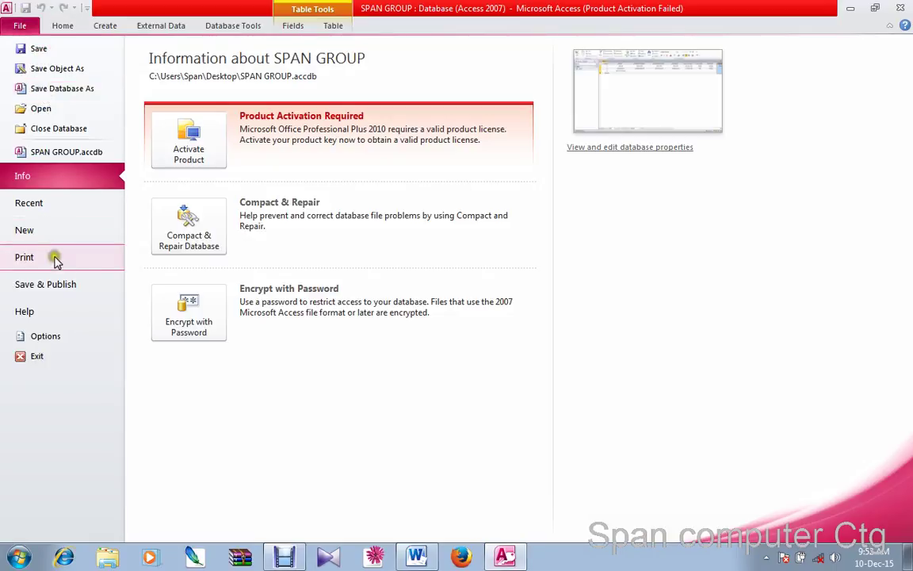
left_click(111, 264)
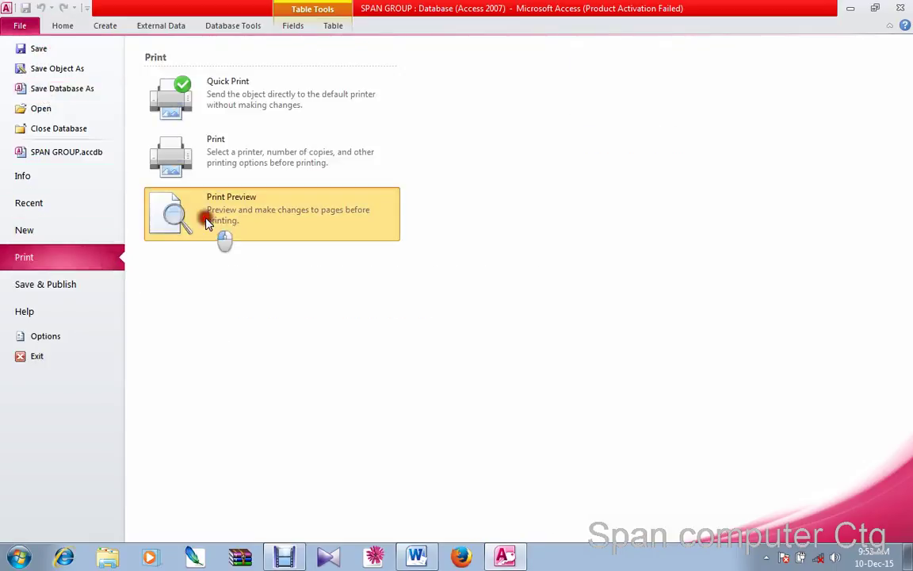
left_click(220, 238)
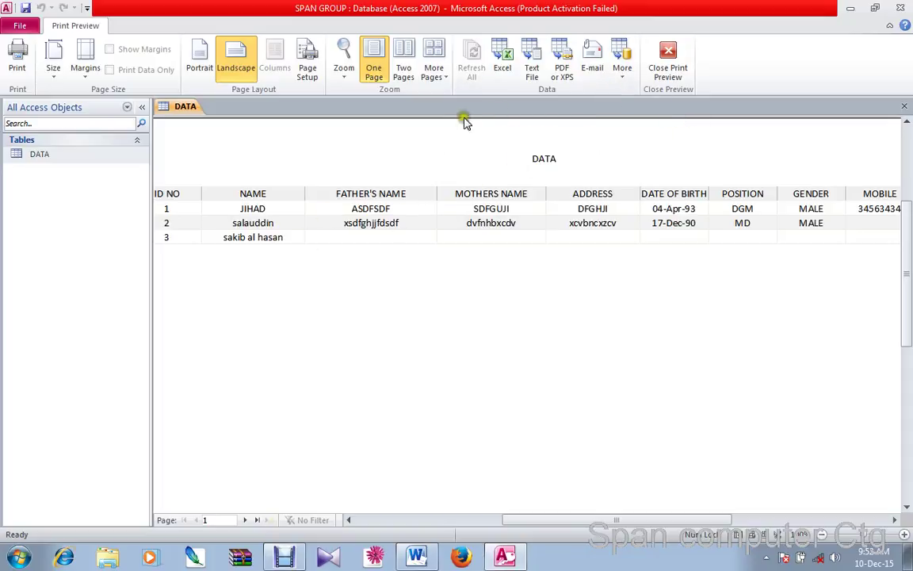
left_click(668, 68)
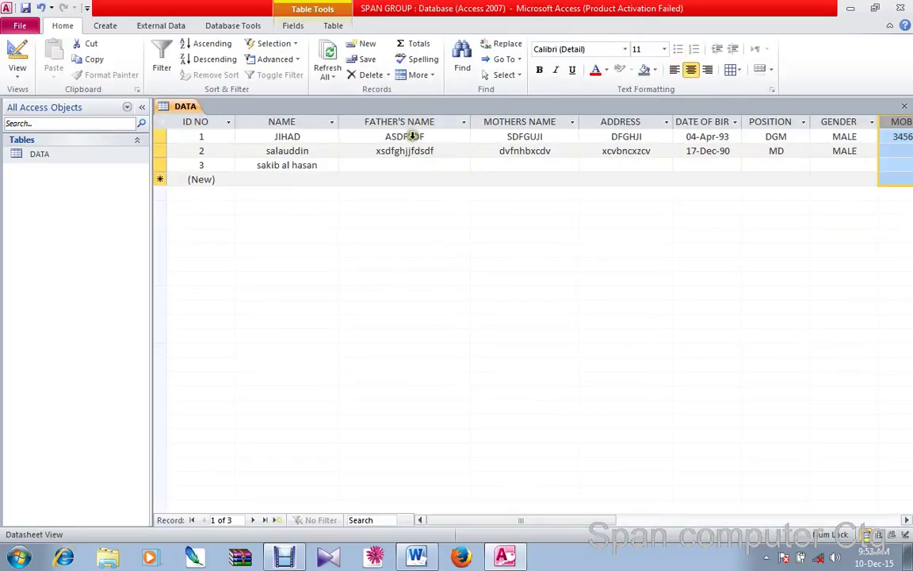
Apply horizontal and vertical gridlines (Gridlines: Both) to the DATA table
left_click(162, 124)
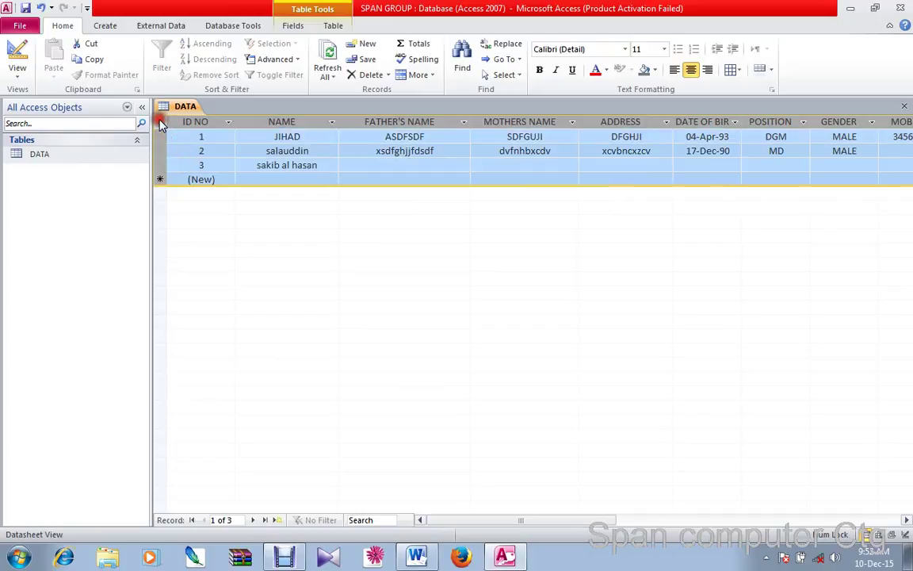
left_click(732, 69)
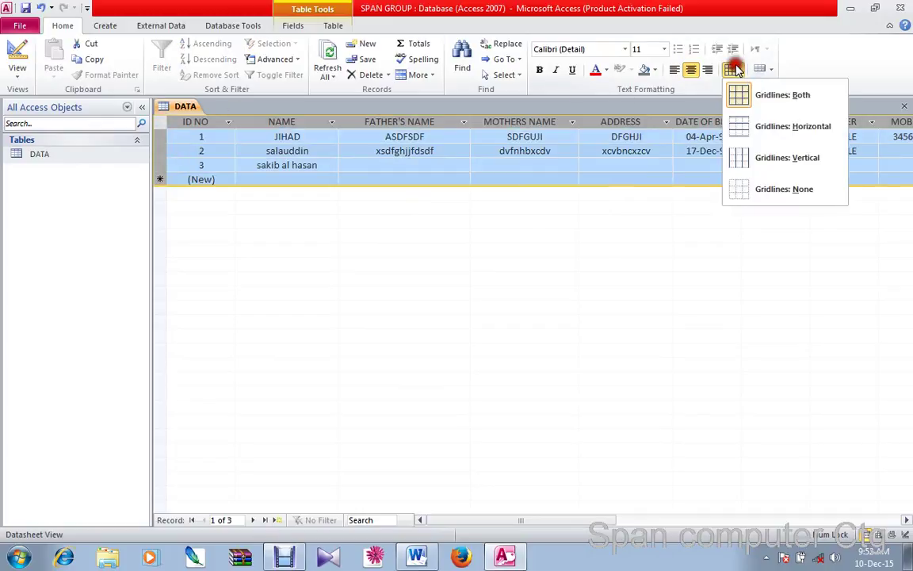
left_click(760, 96)
left_click(624, 166)
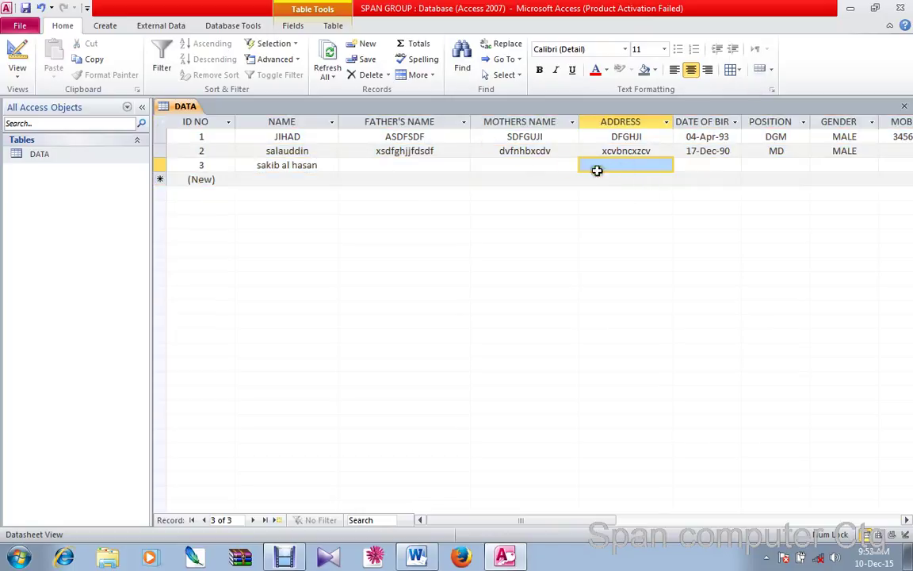
left_click(161, 124)
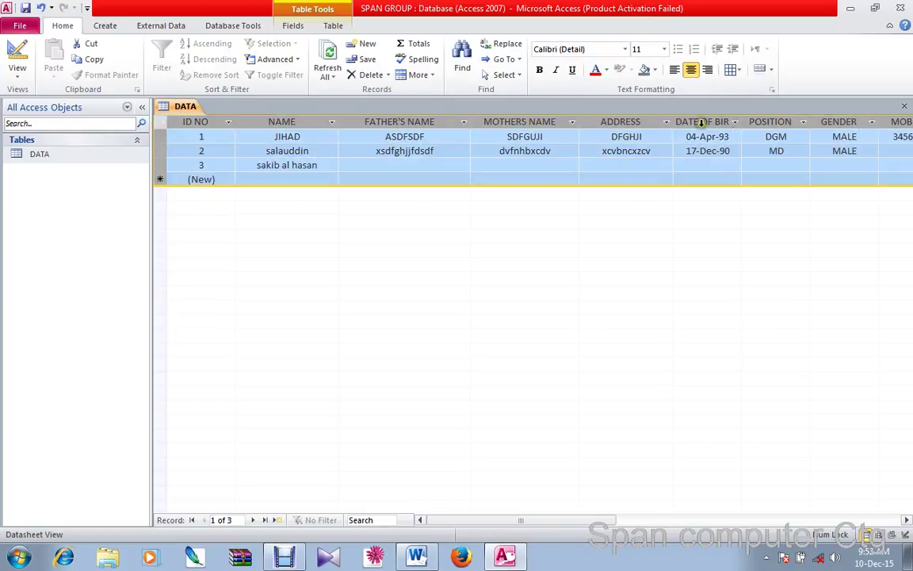
left_click(730, 69)
left_click(738, 92)
left_click(436, 151)
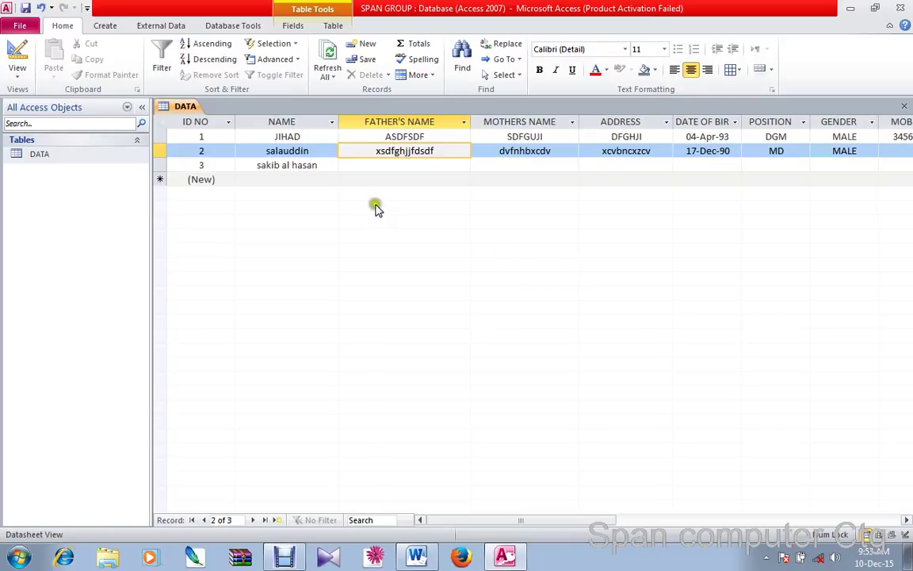
Enter 'wert' as record 3's DATE OF BIRTH and show the Date/Time mismatch options
left_click(271, 178)
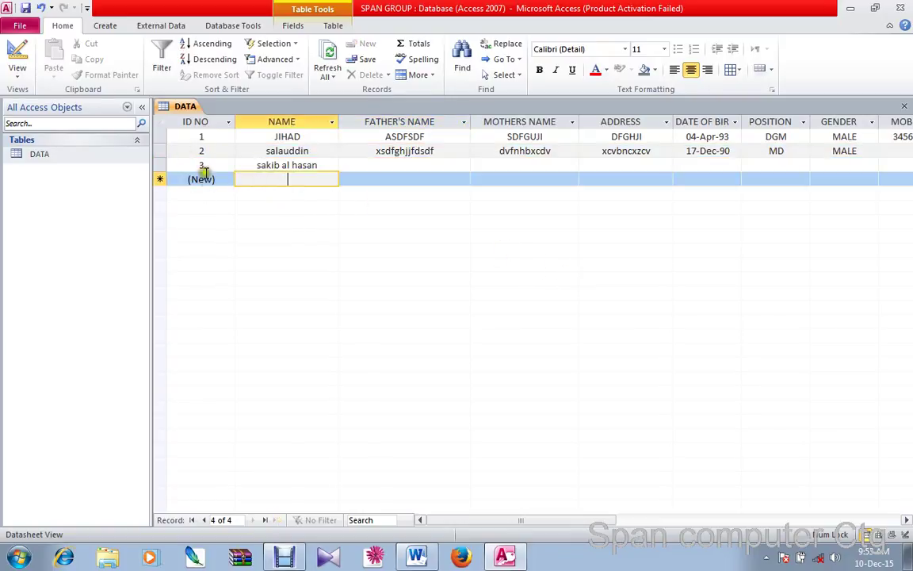
left_click(701, 164)
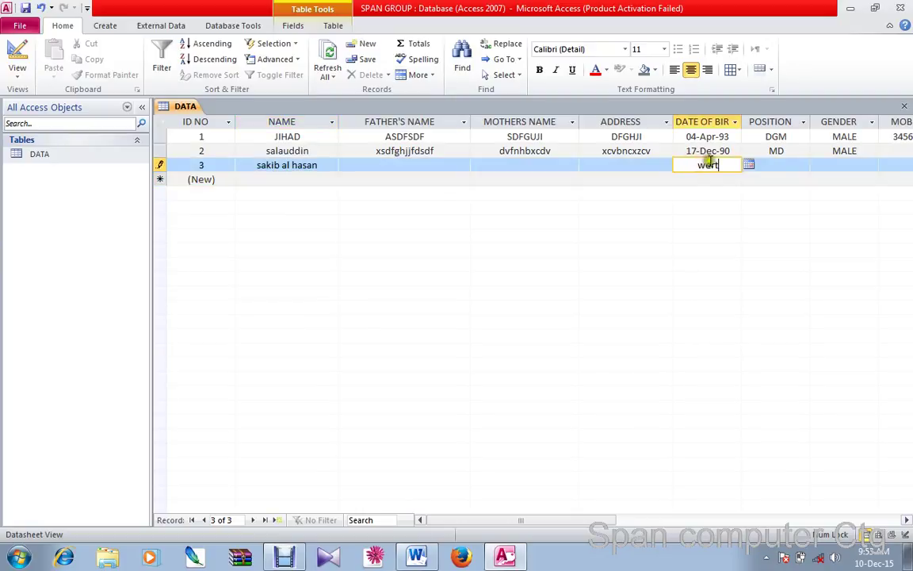
left_click(767, 164)
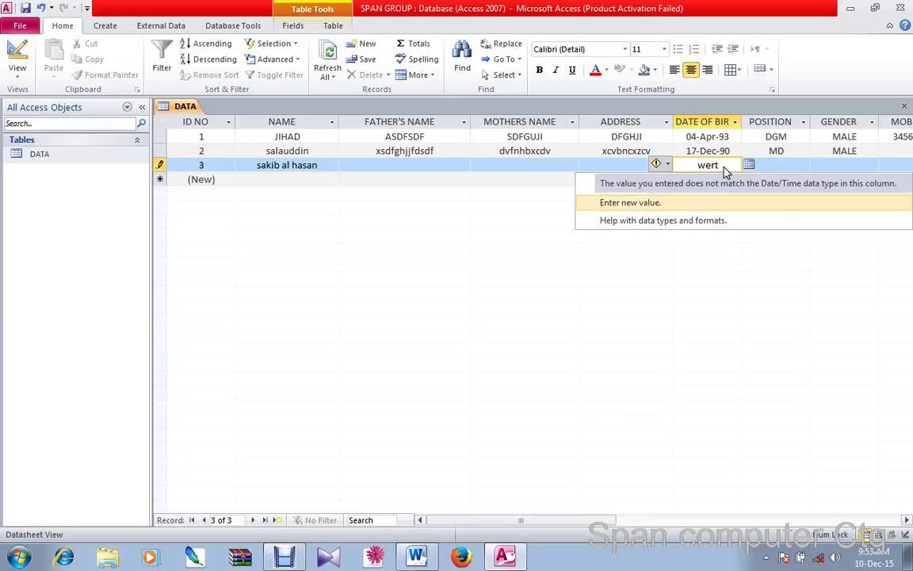
Use the error tag's 'Enter new value' option to clear 'wert' from record 3's date of birth
left_click(729, 202)
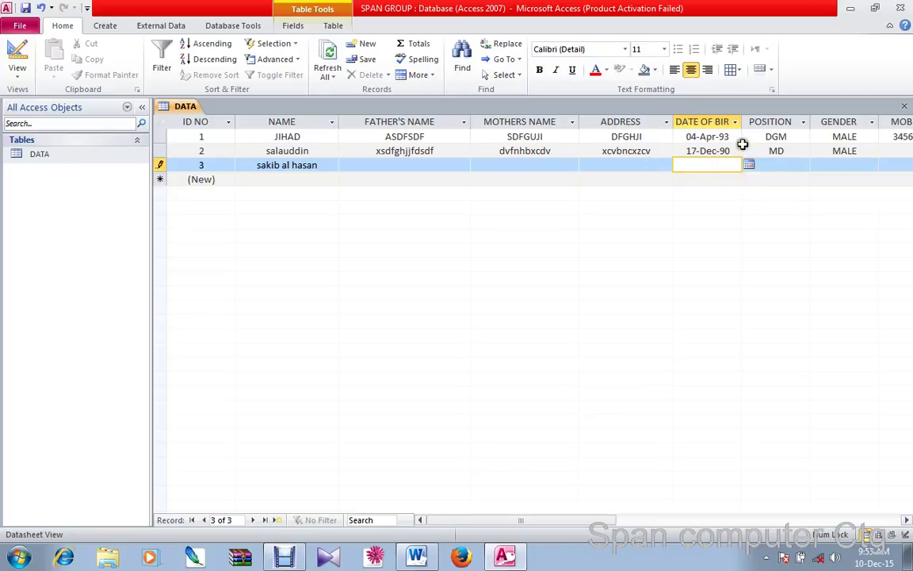
left_click(746, 149)
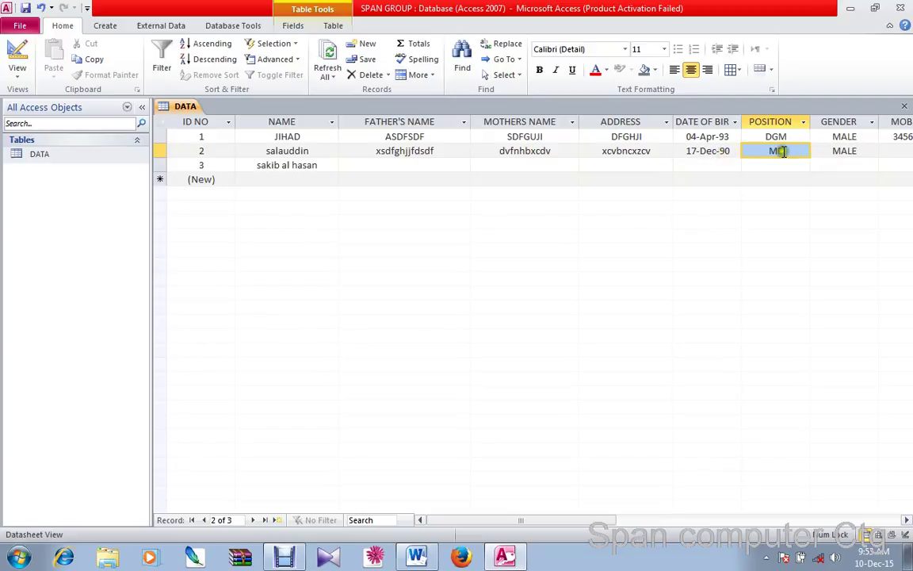
Enter 'o23456789' as record 2's mobile, then delete the invalid leading 'o' to fix the type error
left_click(901, 150)
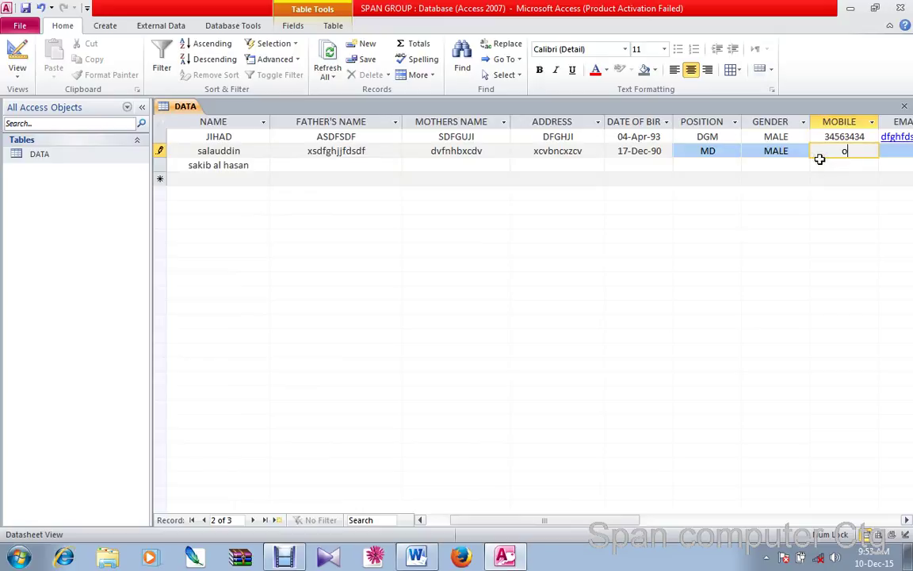
type("o23456789")
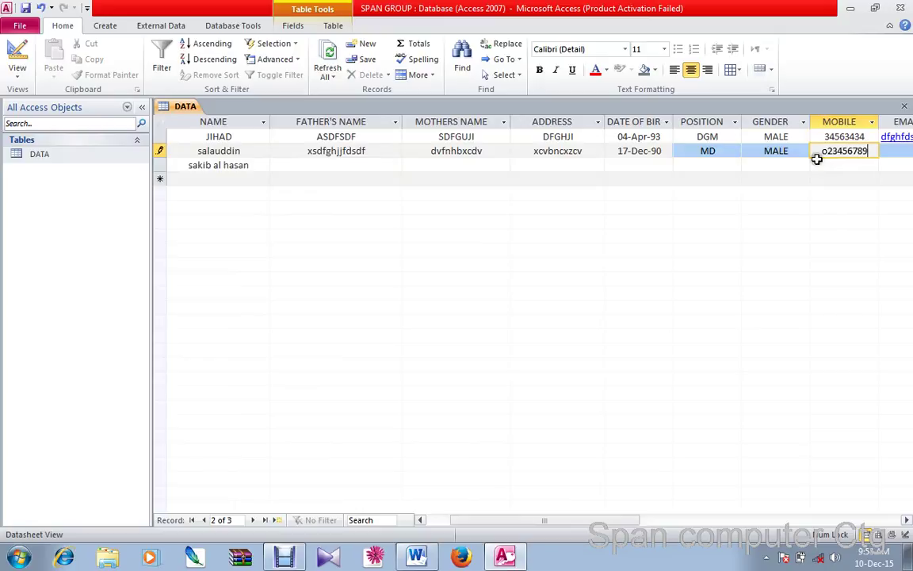
left_click(822, 150)
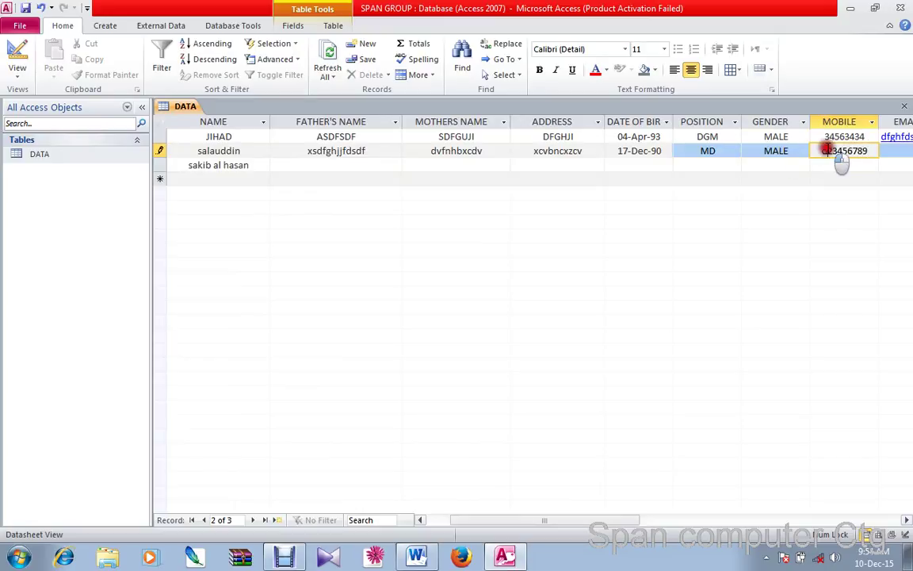
left_click_drag(821, 150, 825, 150)
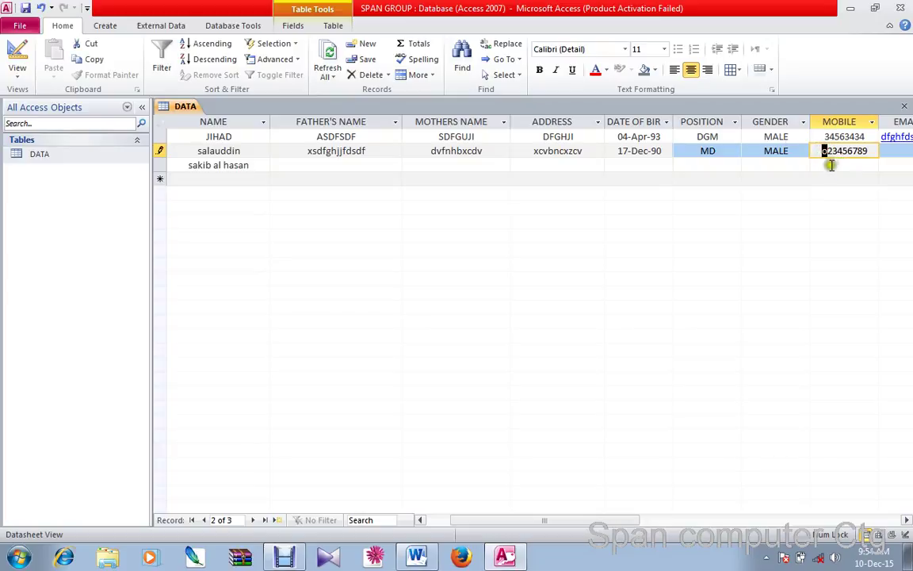
left_click(804, 151)
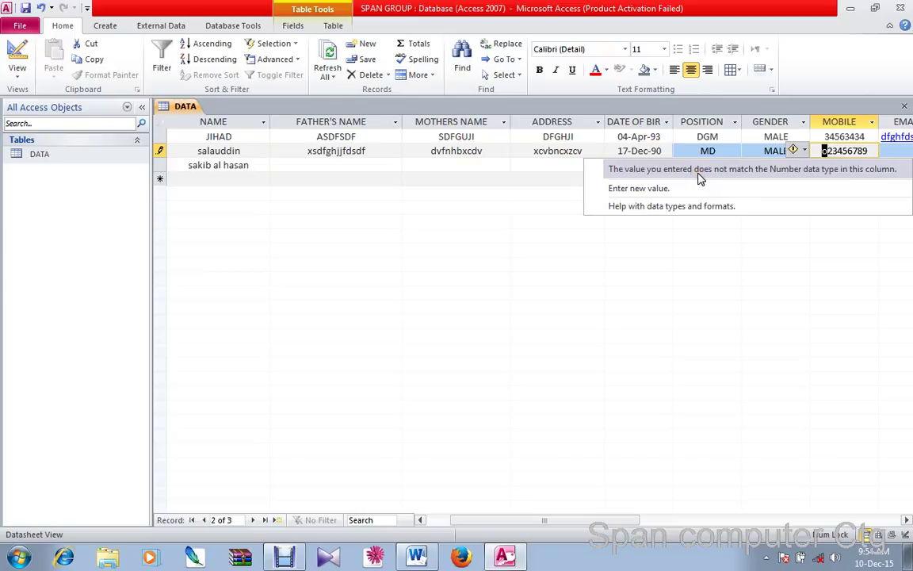
left_click(650, 190)
left_click(833, 149)
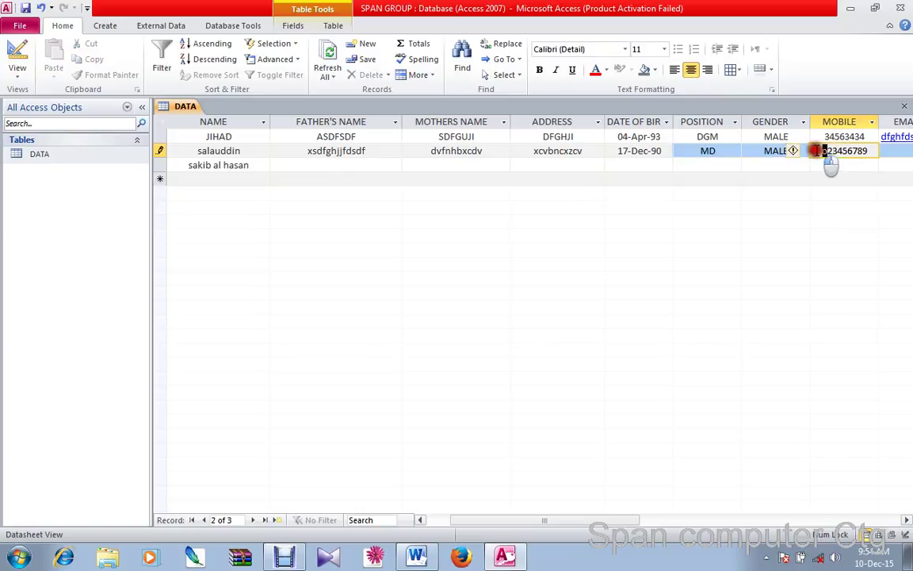
left_click_drag(816, 151, 816, 151)
key("Delete")
left_click(750, 152)
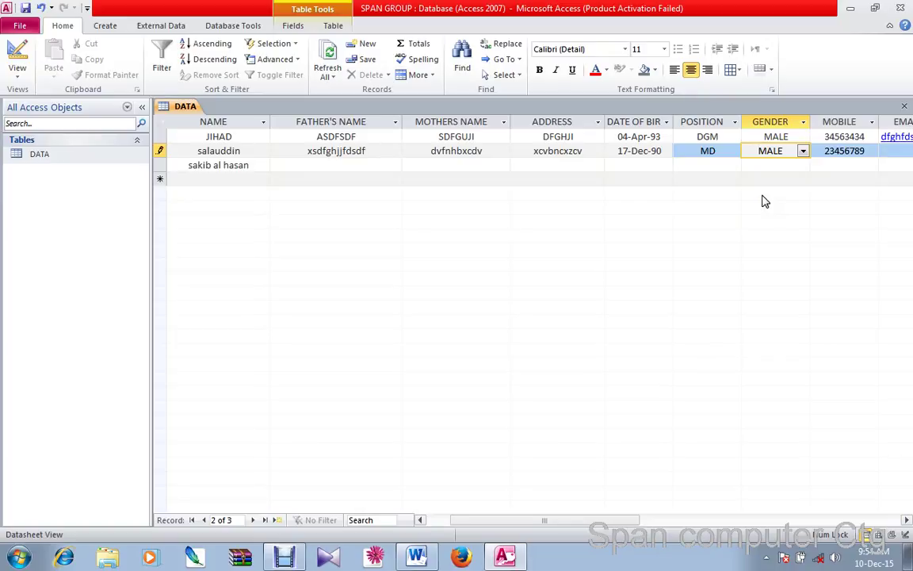
Check the corrected mobile number and mother's name cells, then switch to Debut Video Capture
left_click(842, 154)
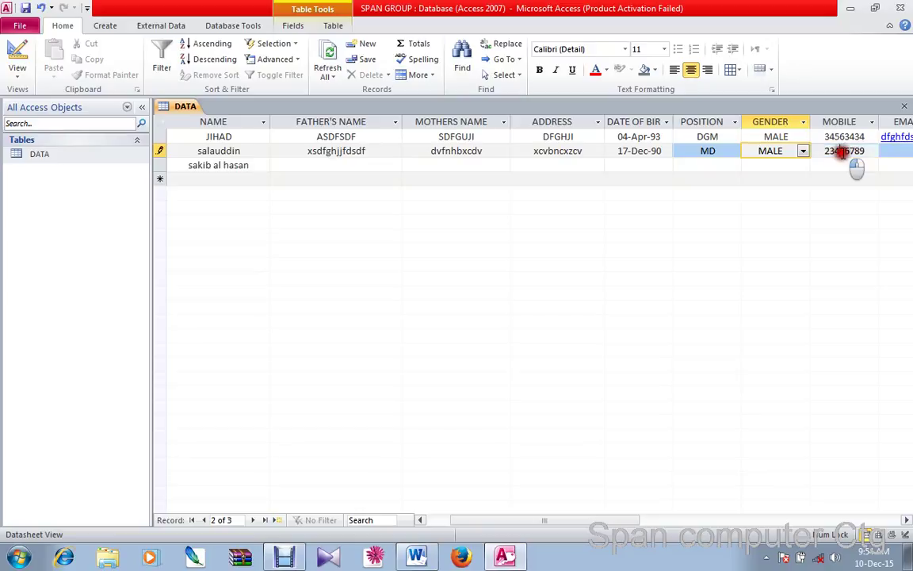
left_click(450, 151)
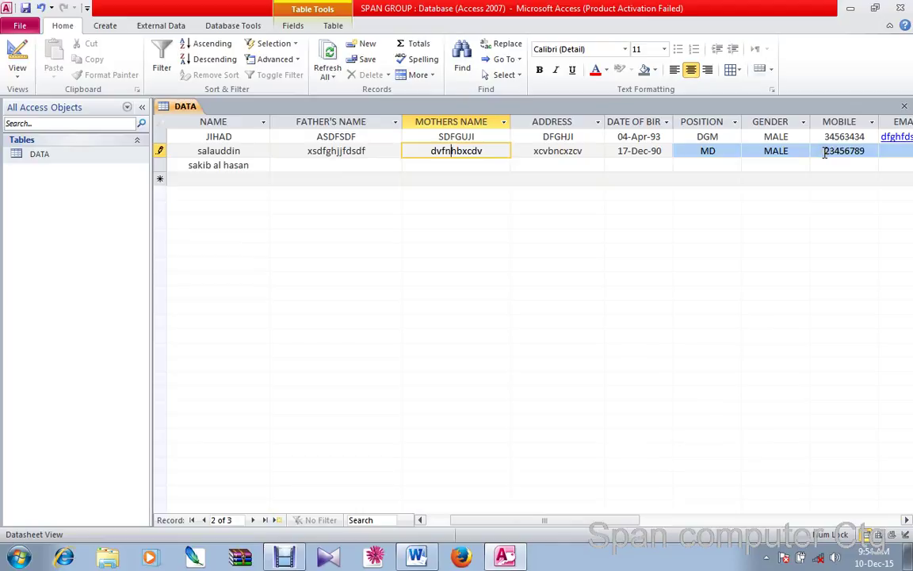
left_click(286, 555)
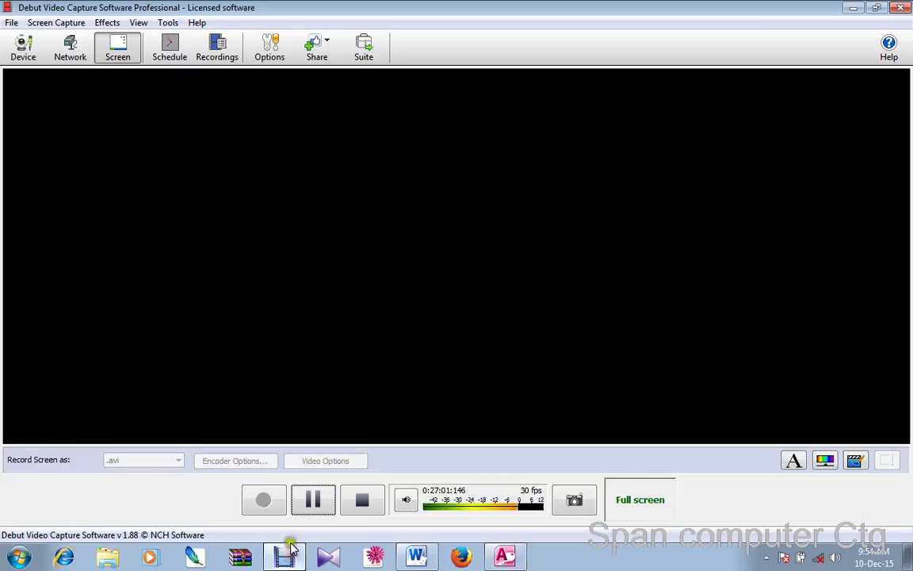